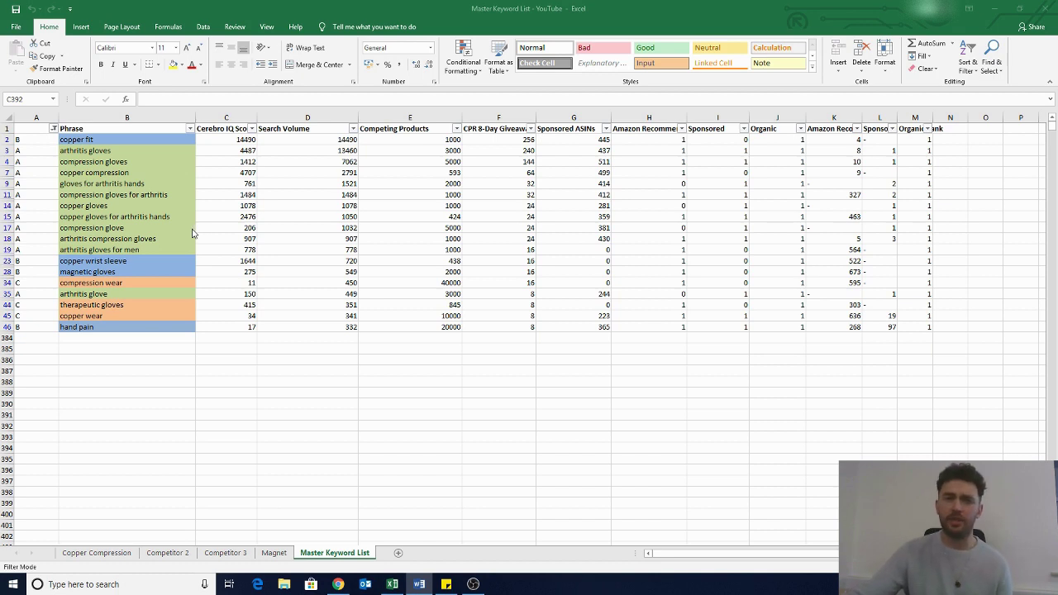
Examine the phrases marked A in the master keyword list, from arthritis gloves to copper gloves for arthritis hands
left_click(110, 150)
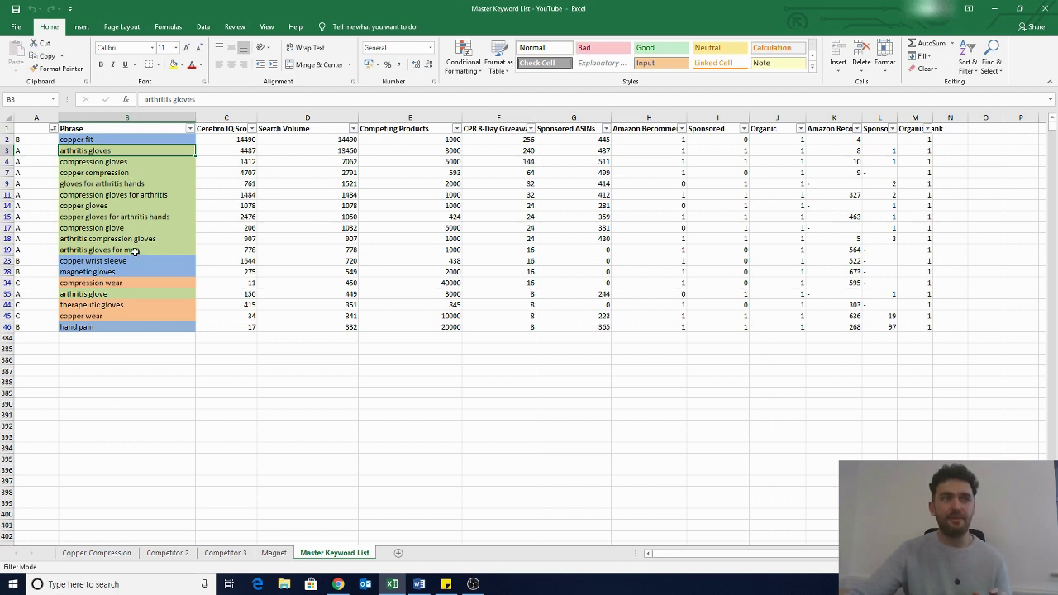
left_click(48, 250)
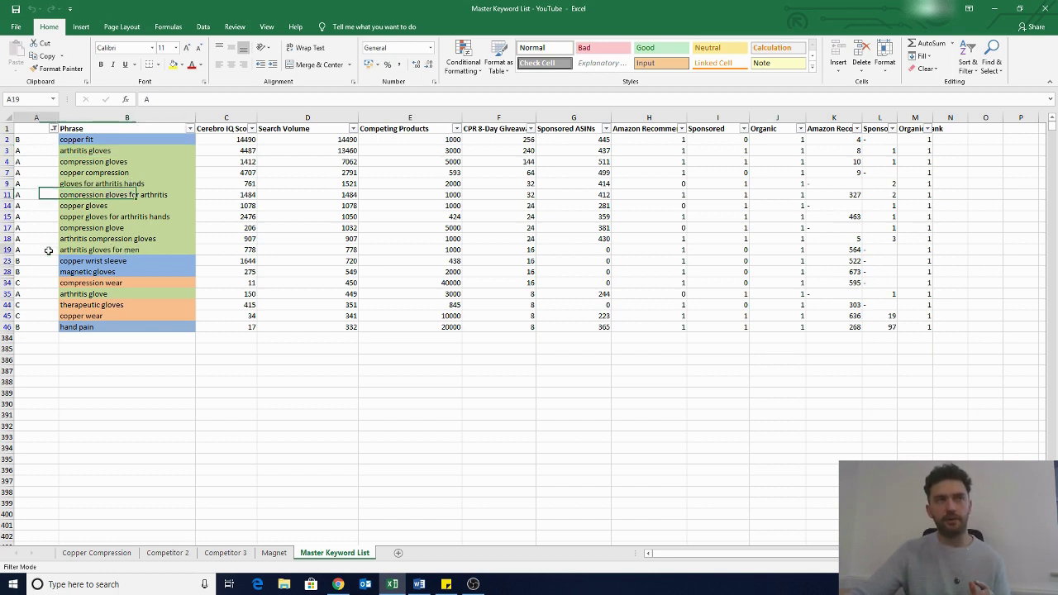
left_click(99, 250)
left_click(101, 153)
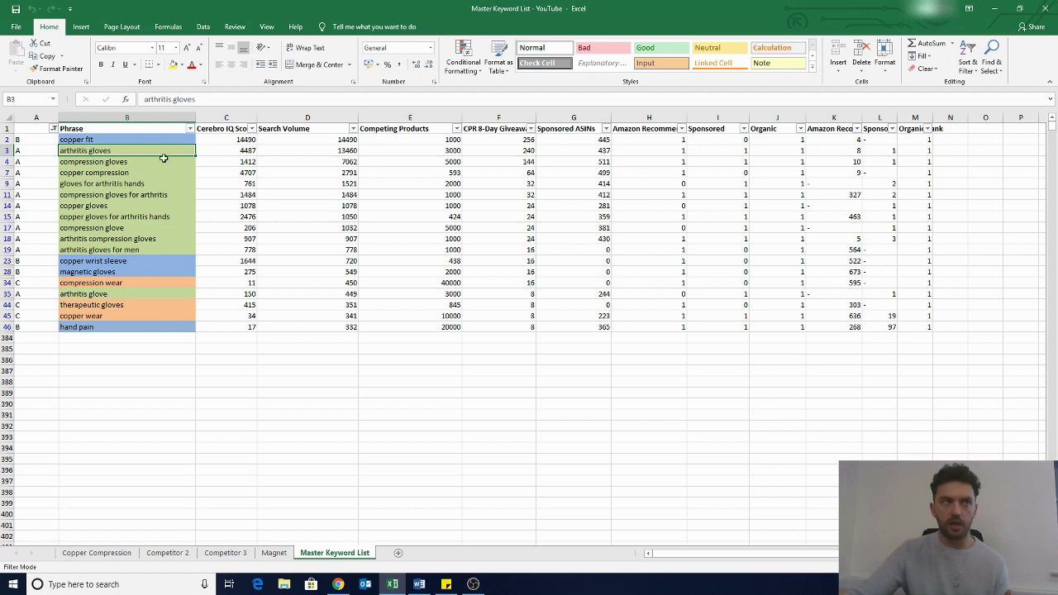
left_click(113, 172)
left_click(114, 184)
left_click(114, 194)
left_click(115, 206)
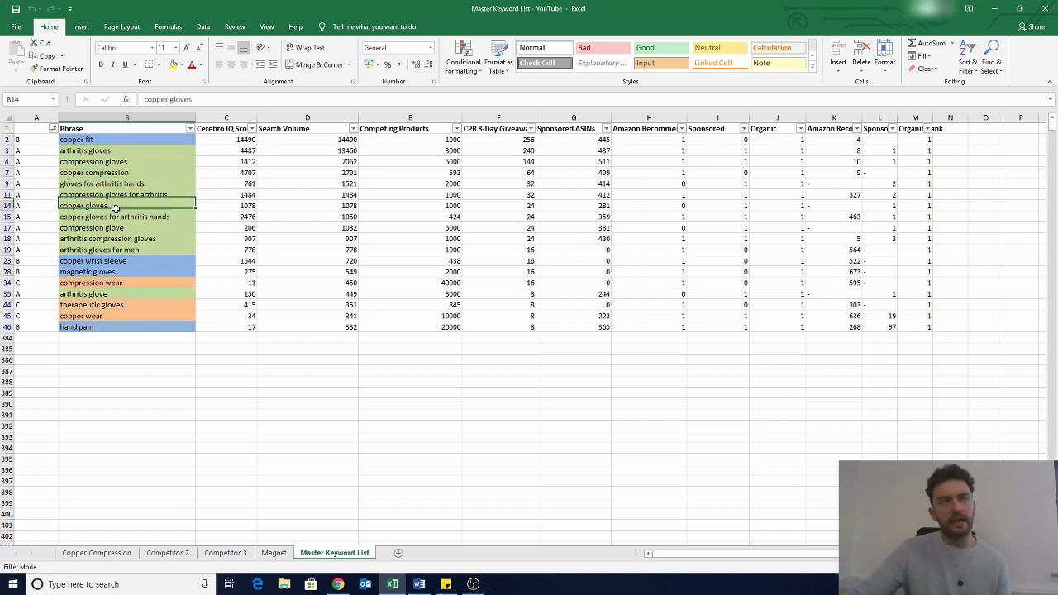
left_click(117, 216)
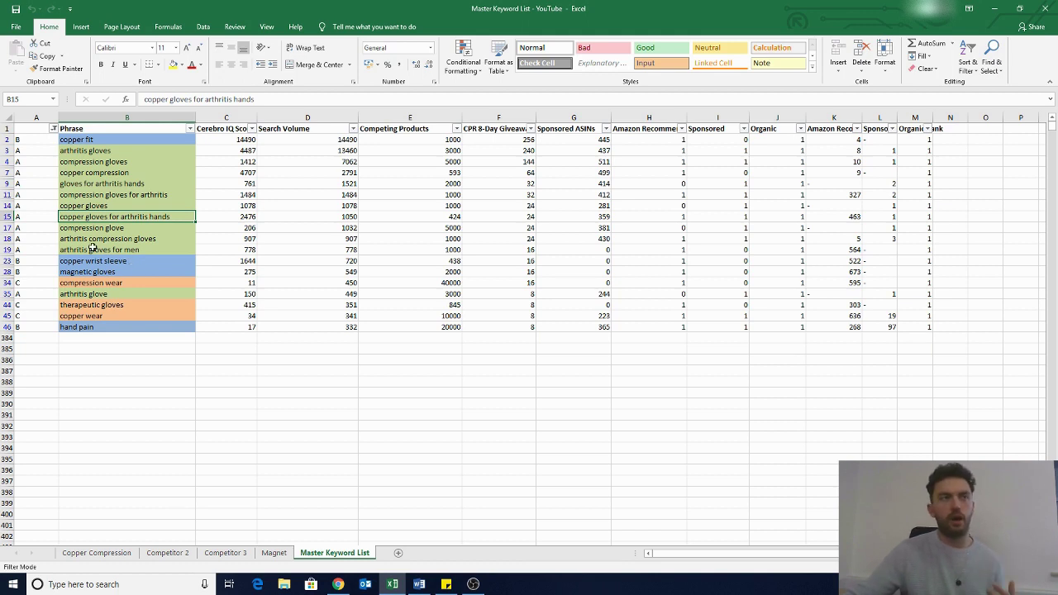
Review the B and C phrases, including copper fit, copper wrist sleeve, compression wear, therapeutic gloves and copper wear
left_click(132, 142)
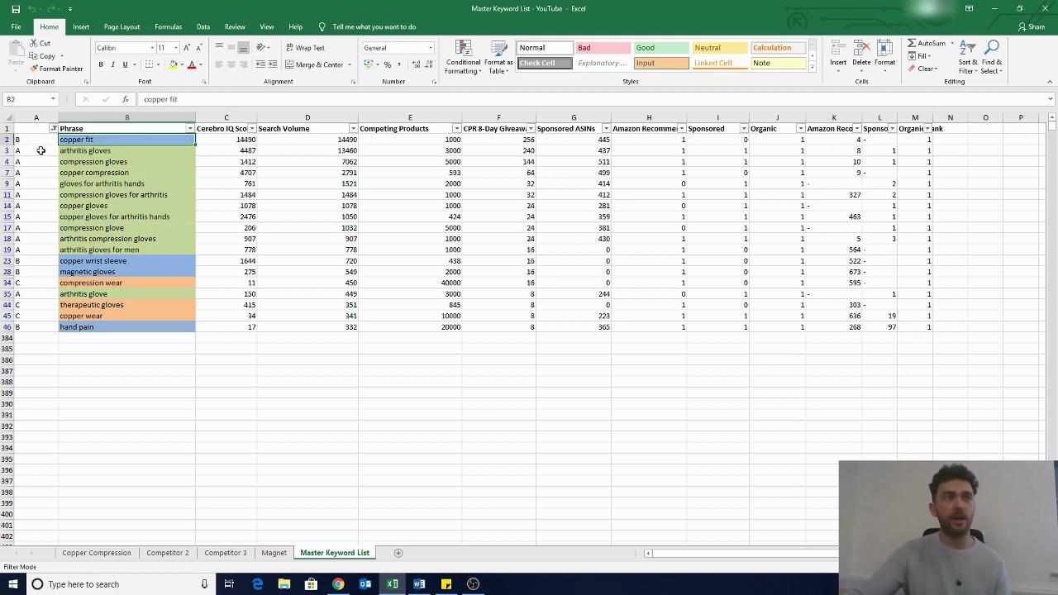
left_click(151, 262)
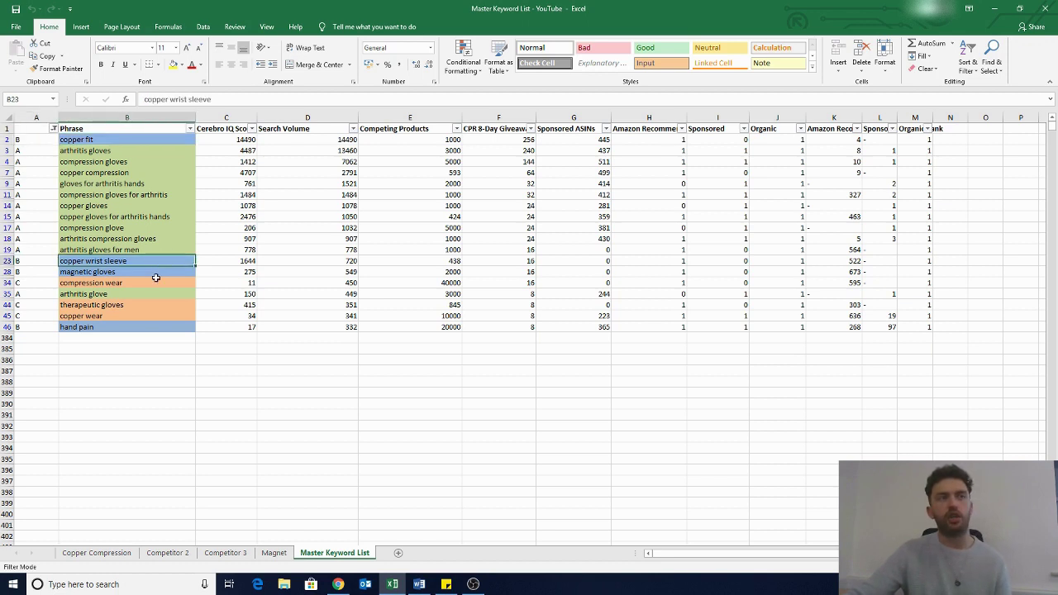
left_click(156, 280)
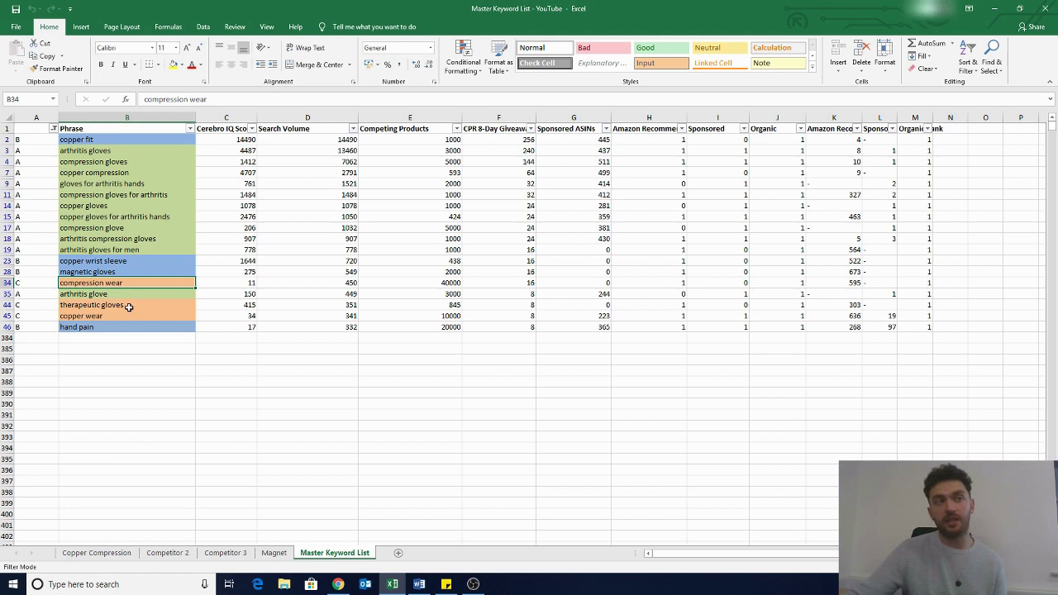
left_click(129, 307)
left_click(128, 316)
left_click(126, 306)
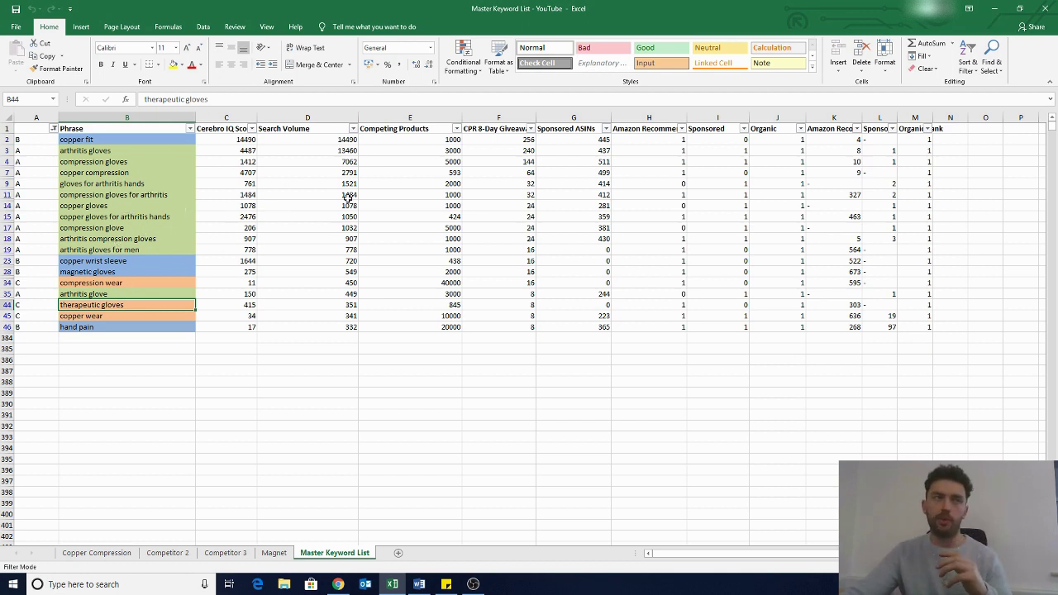
Switch to Helium 10 in the browser and open the Frankenstein keyword processor
left_click(996, 12)
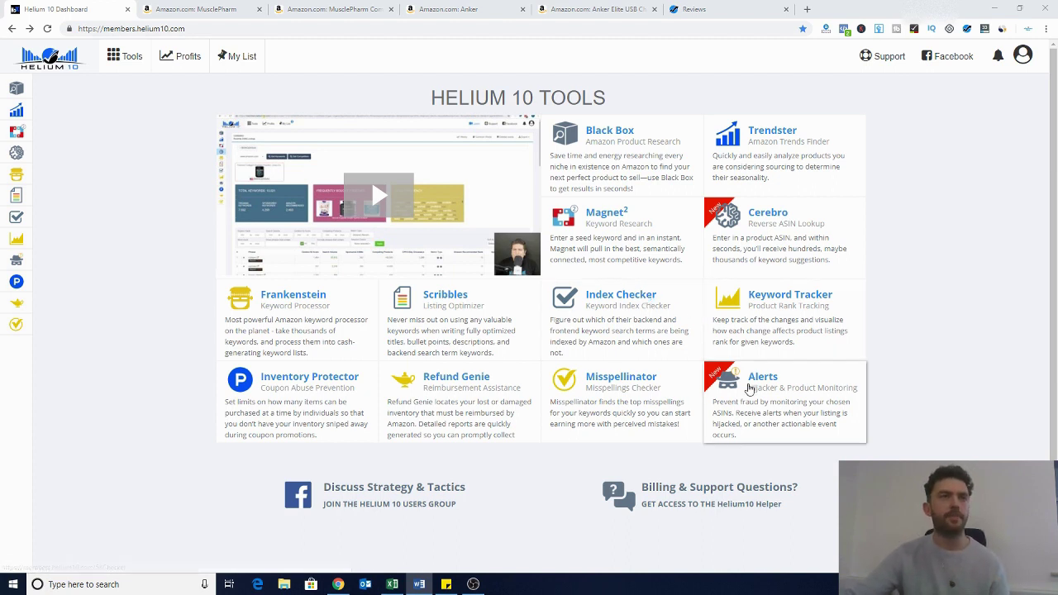
mouse_move(38, 180)
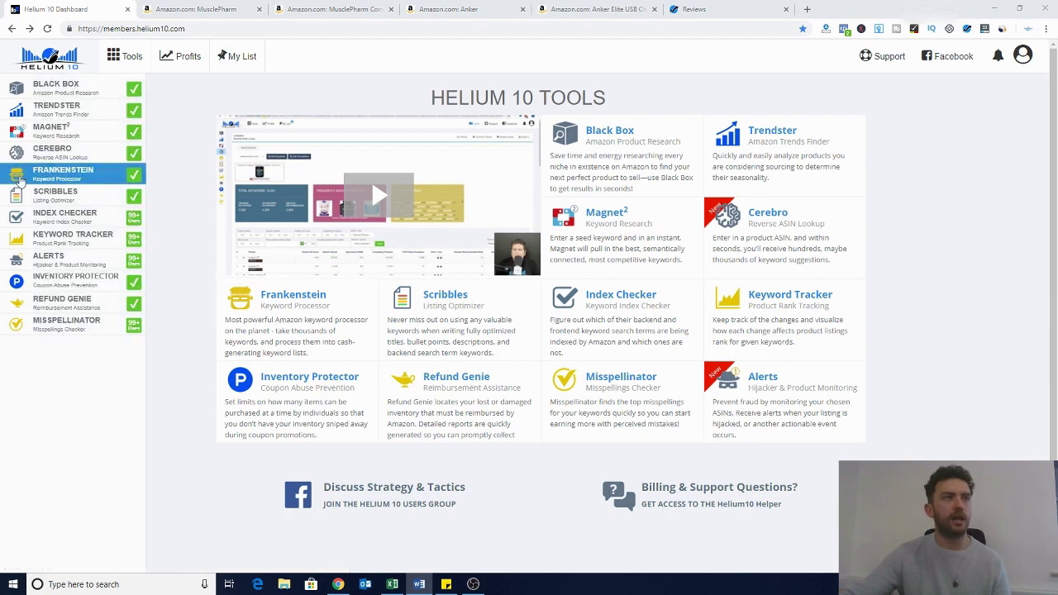
left_click(49, 179)
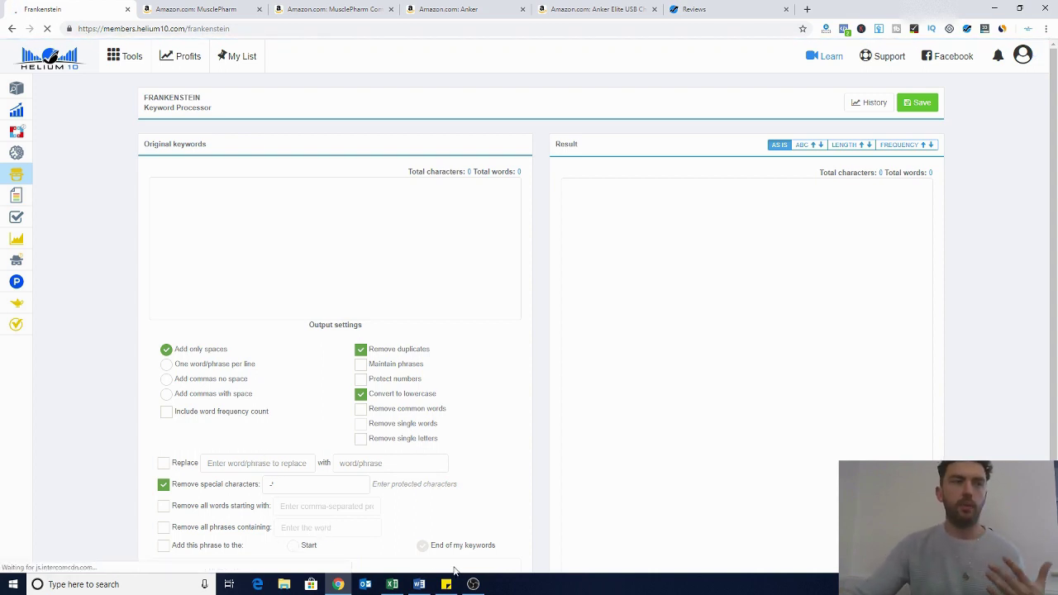
Switch to Excel and copy the phrases in A2:A75 of the Copper Compression sheet
left_click(391, 584)
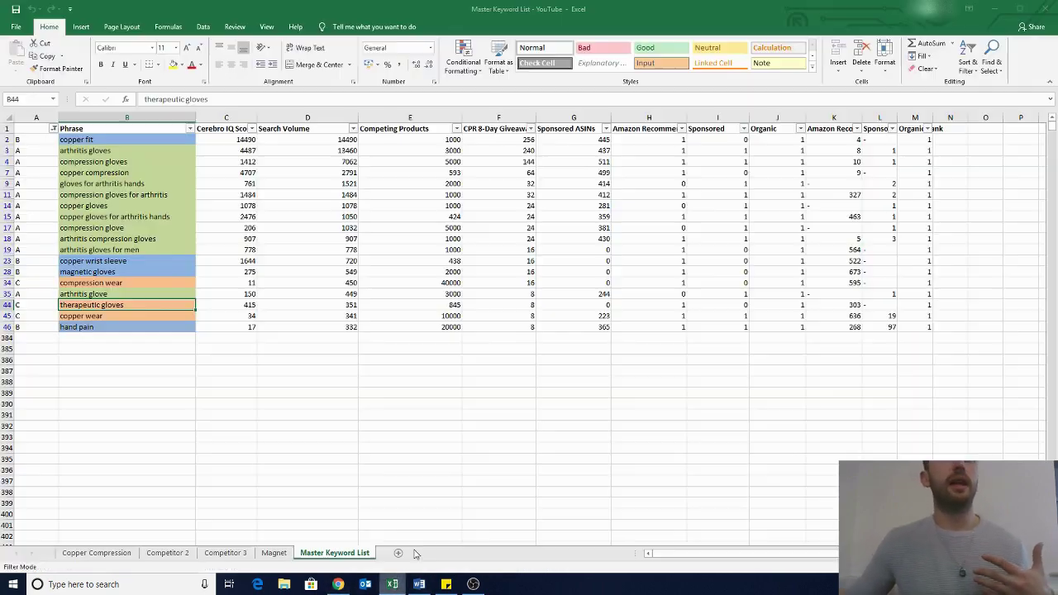
left_click(96, 552)
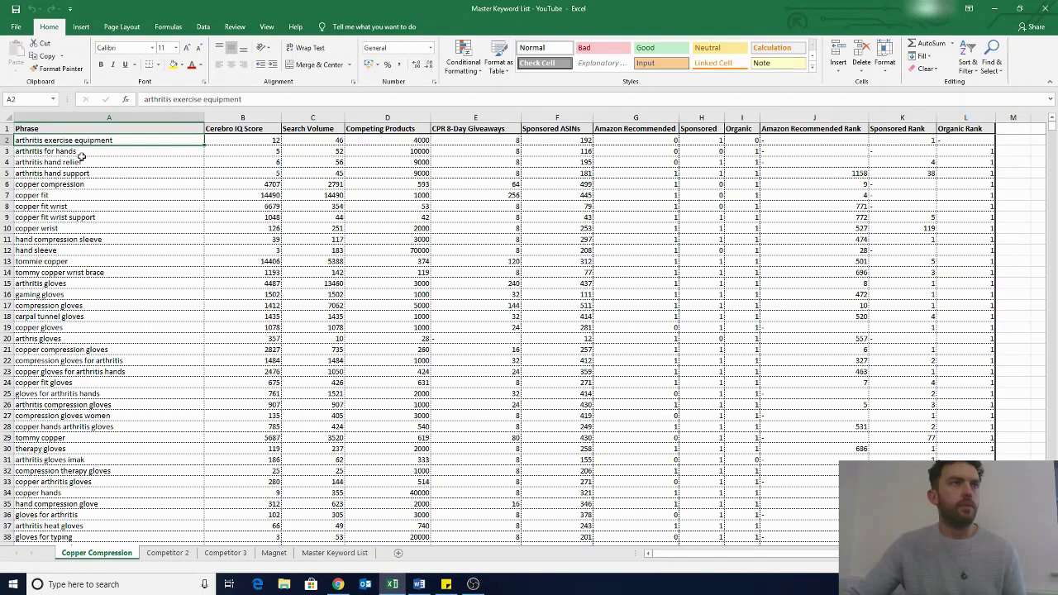
scroll(123, 374, "down", 4)
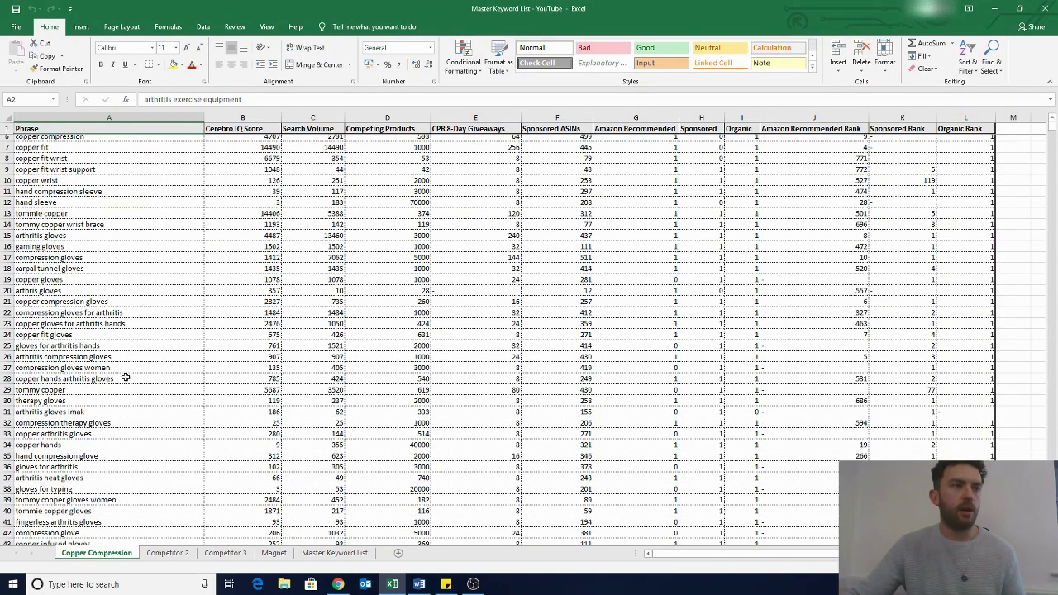
scroll(114, 378, "down", 3)
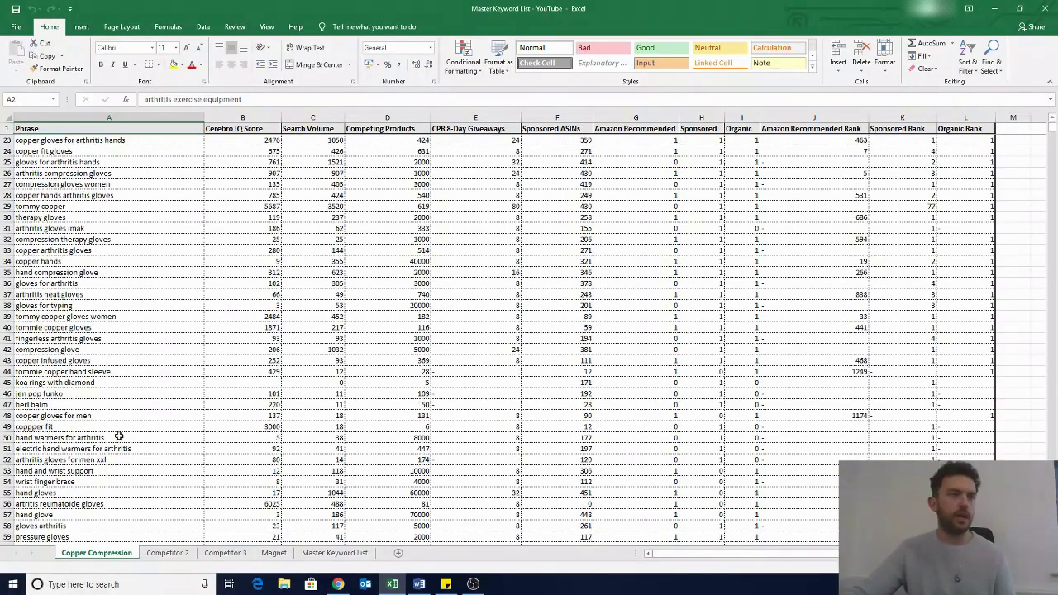
scroll(119, 432, "down", 3)
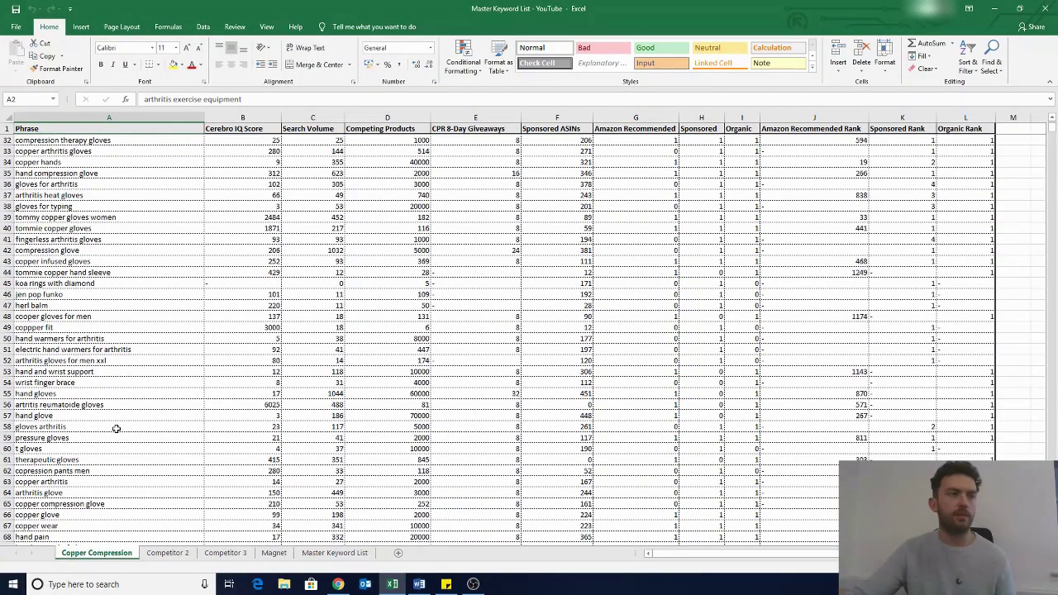
scroll(70, 519, "down", 3)
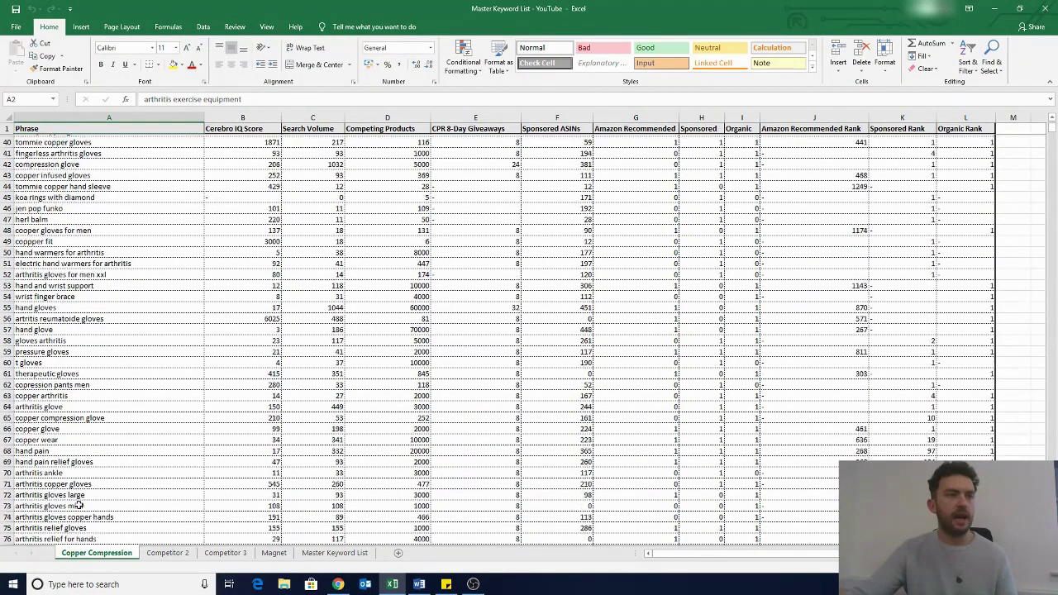
left_click(66, 519, "shift")
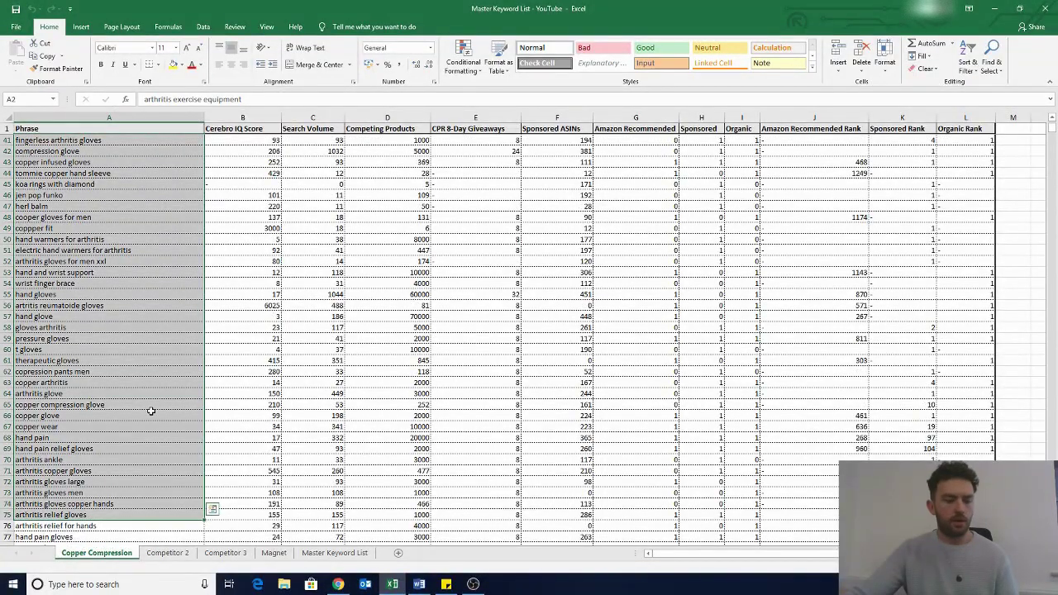
key("ctrl+c")
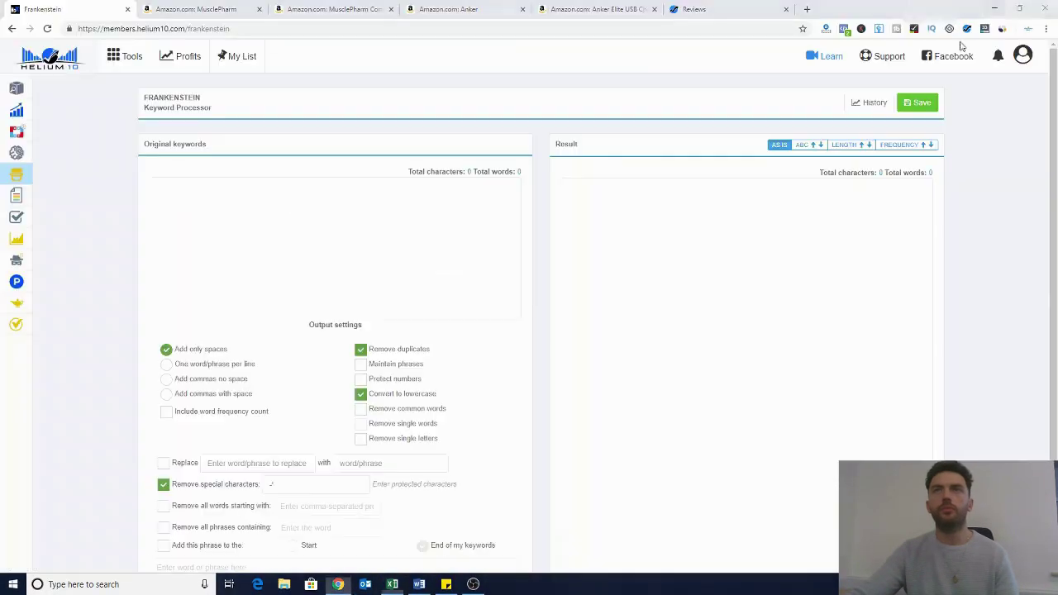
Paste the copied phrases into Frankenstein's original keywords and process them with duplicates removed, lowercase conversion and only spaces added
left_click(994, 9)
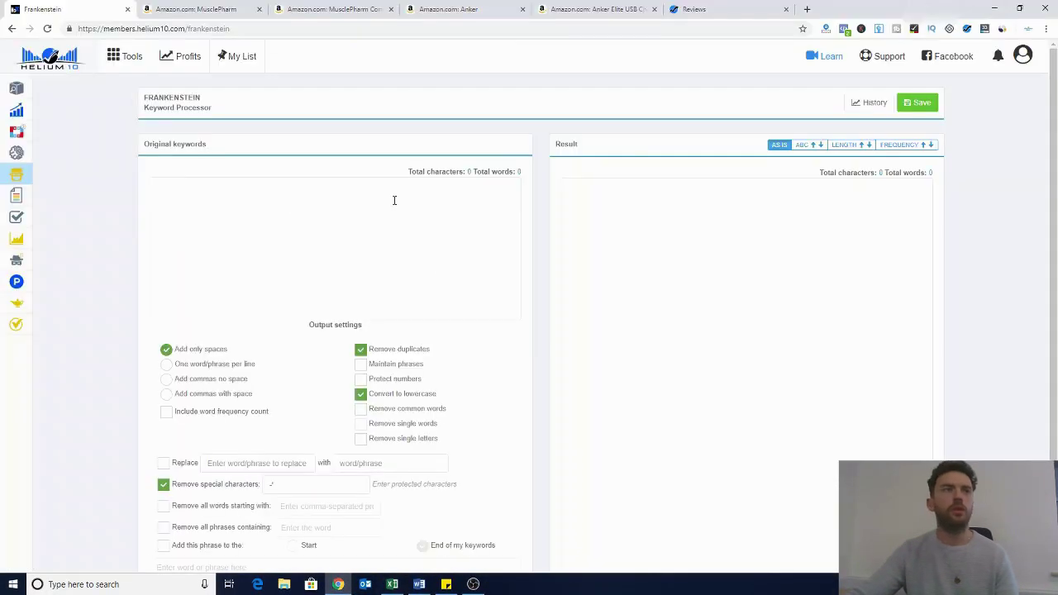
left_click(273, 221)
key("ctrl+v")
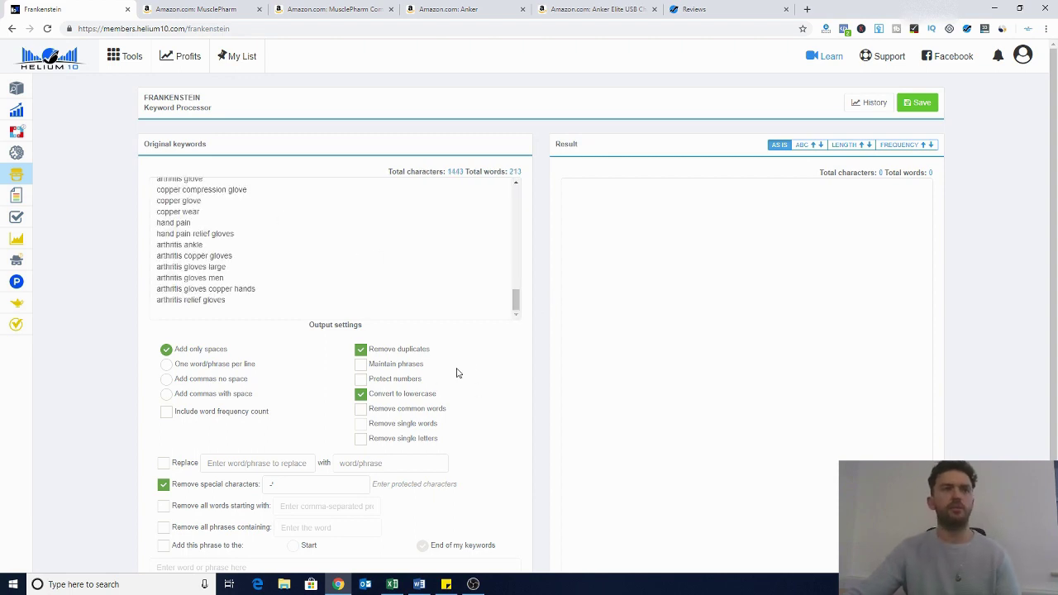
scroll(397, 407, "down", 1)
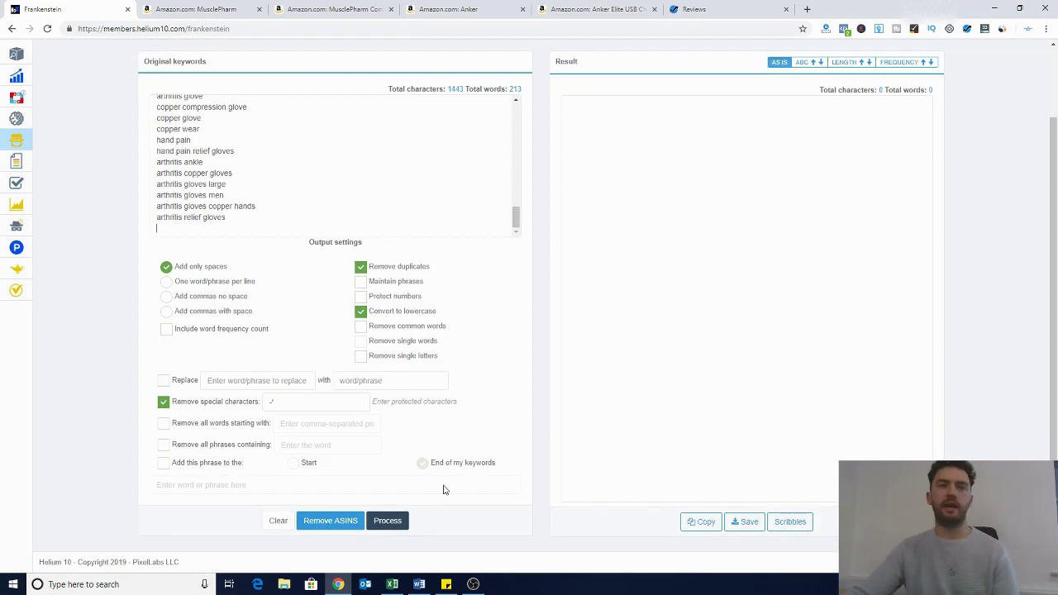
scroll(472, 419, "up", 1)
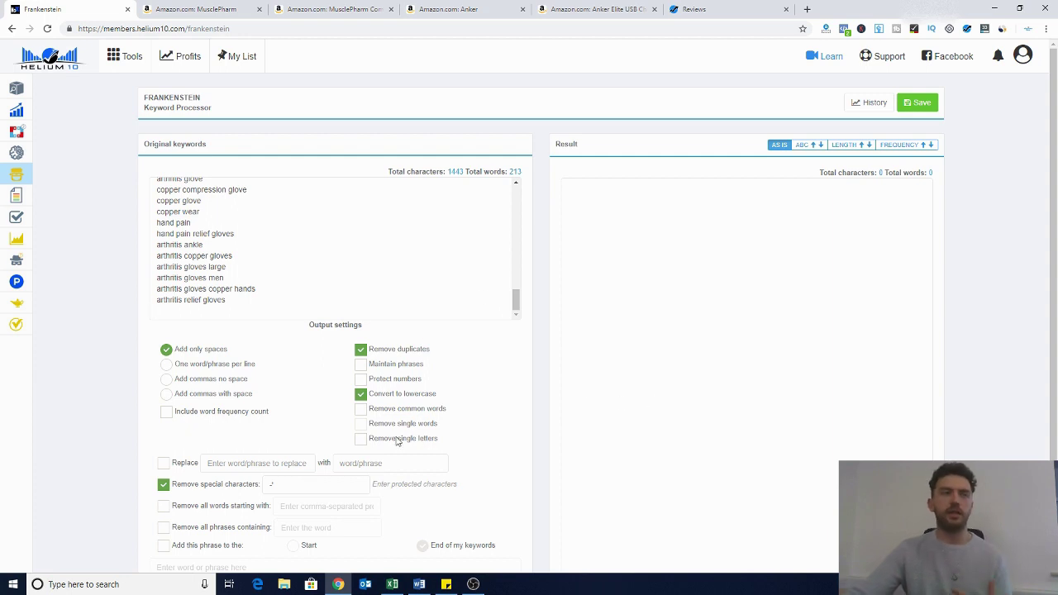
scroll(405, 562, "down", 1)
left_click(400, 554)
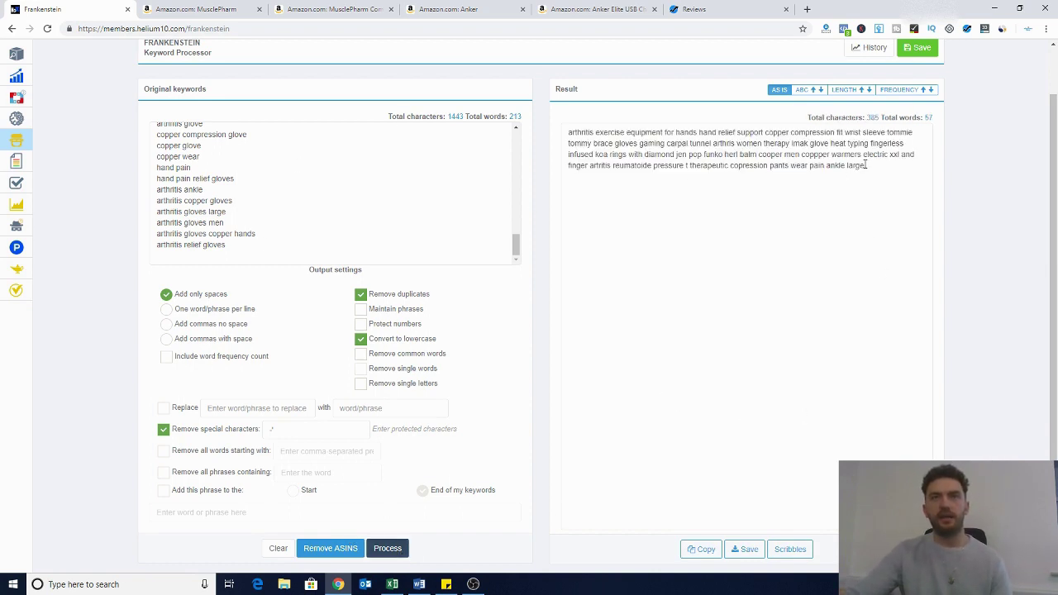
Select the entire processed keyword result in Frankenstein and copy it
left_click_drag(865, 166, 567, 133)
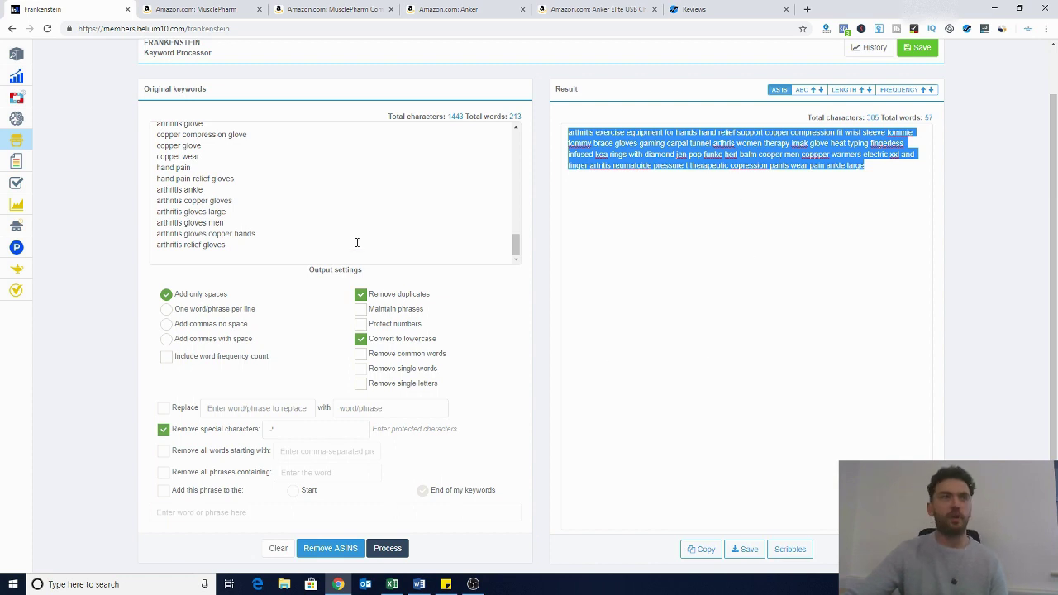
right_click(728, 155)
left_click(761, 197)
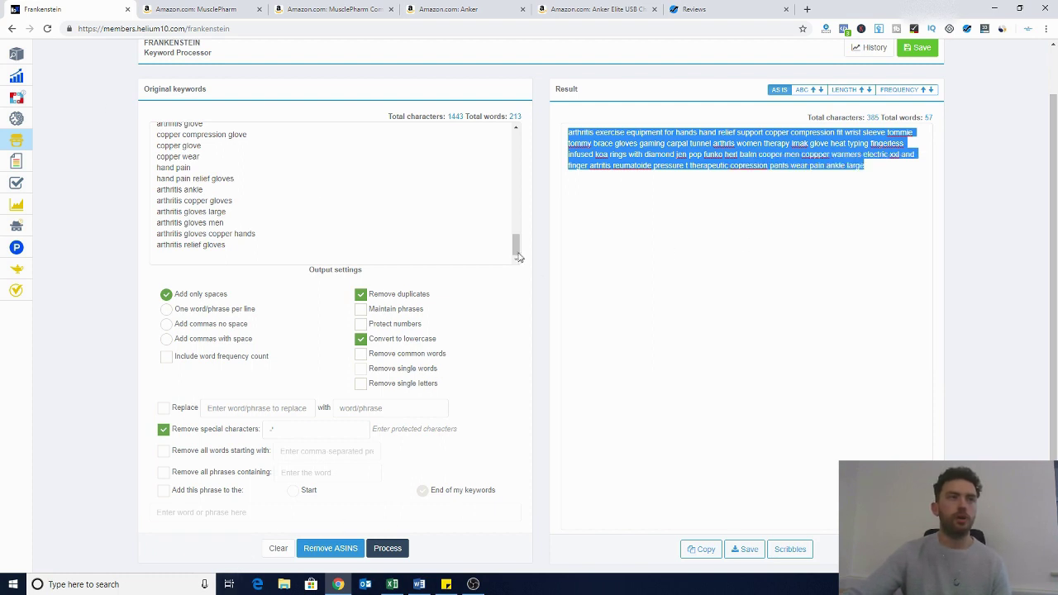
Look back through the original keywords to the start of the list
left_click(379, 276)
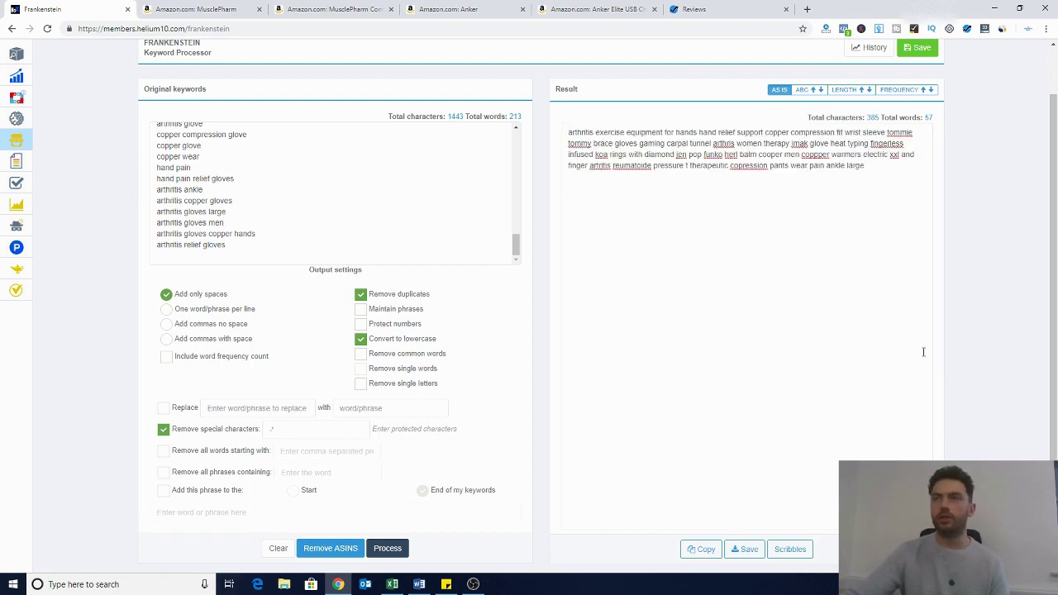
mouse_move(33, 168)
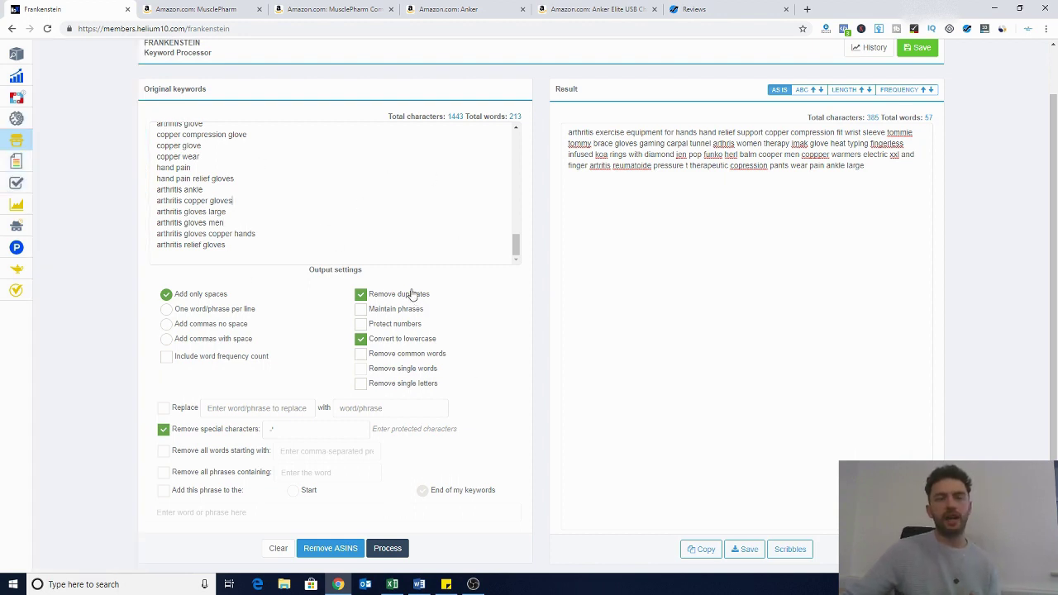
scroll(340, 219, "up", 1)
scroll(340, 219, "up", 5)
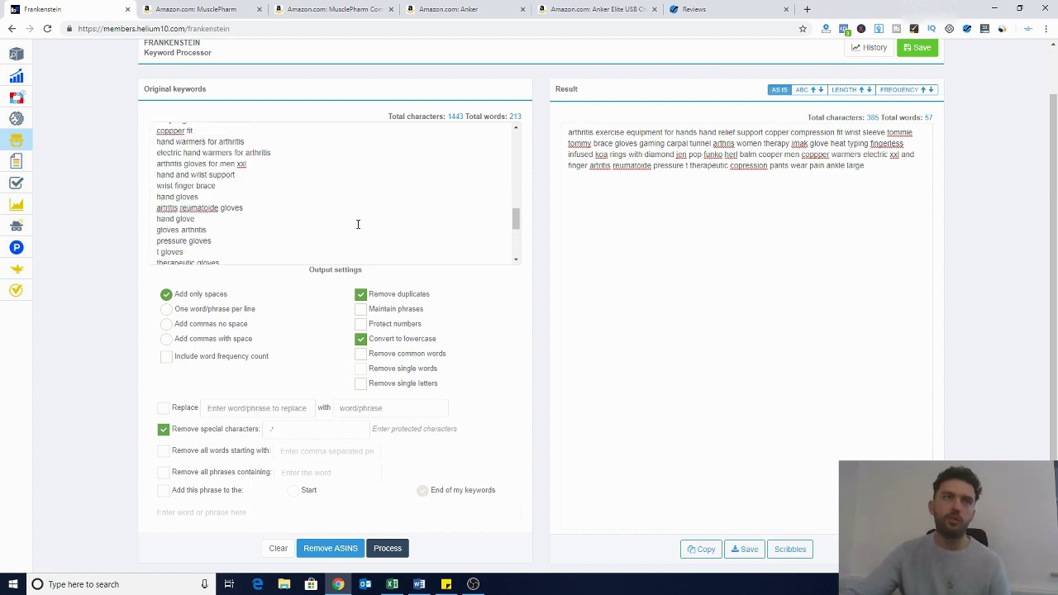
left_click_drag(514, 200, 521, 132)
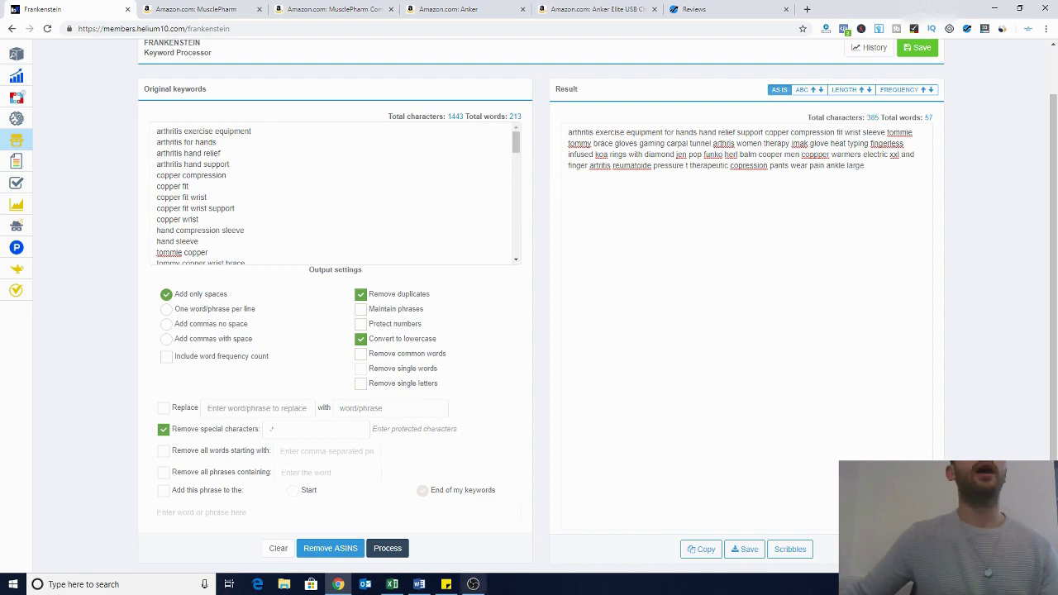
Switch to Excel and copy the filtered phrases from "copper fit" to "hand pain" on the Master Keyword List sheet
left_click(392, 584)
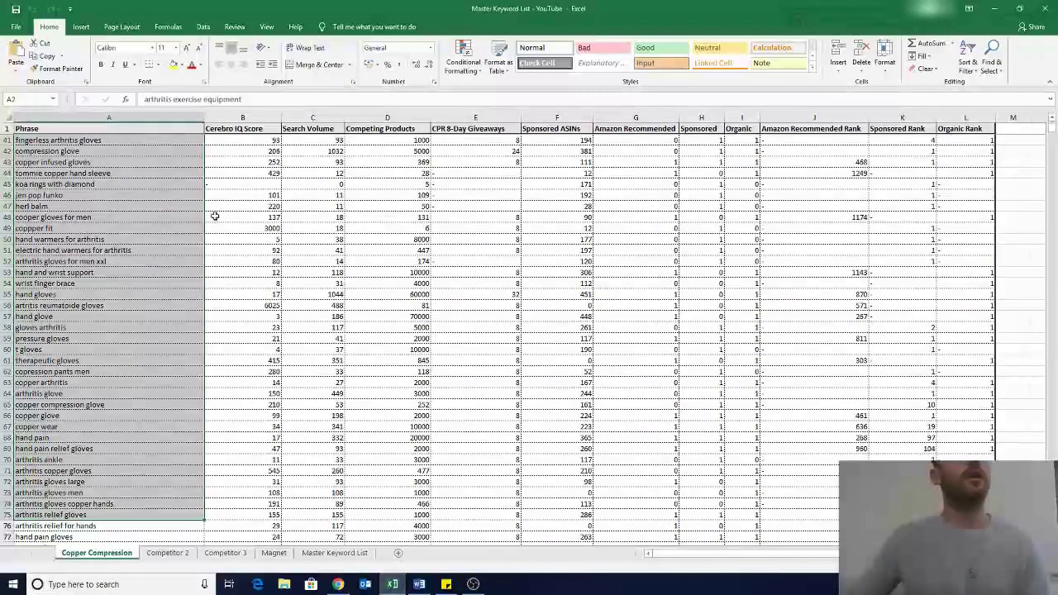
left_click_drag(312, 382, 313, 416)
left_click(313, 404)
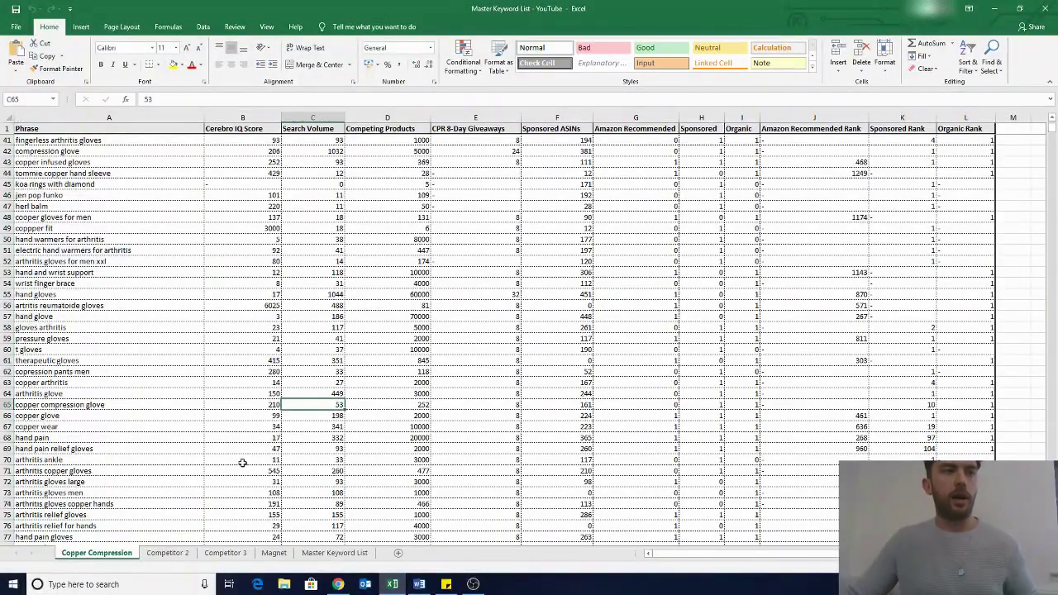
left_click(356, 552)
left_click(120, 151)
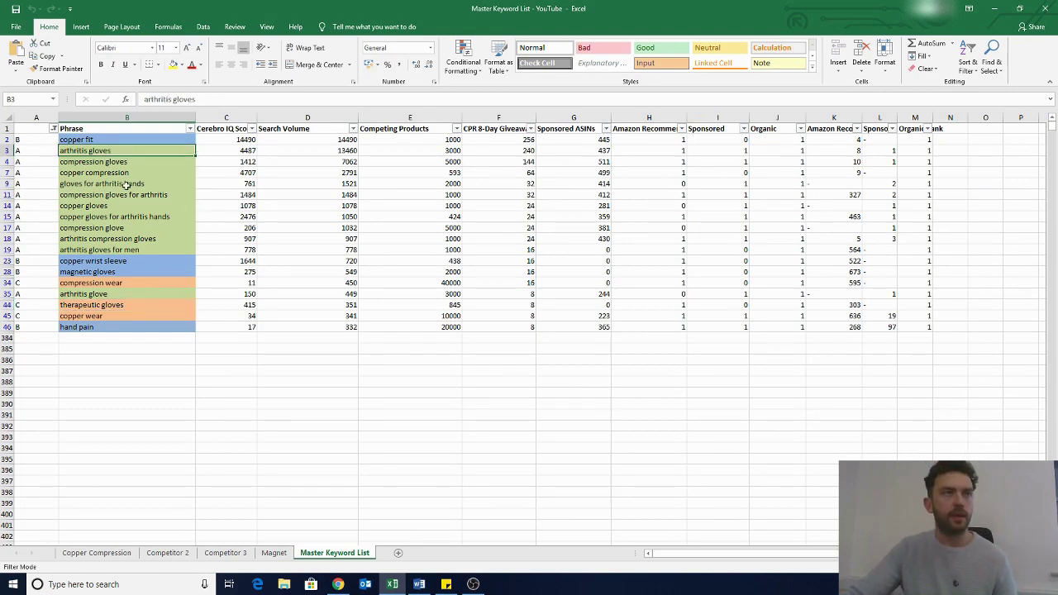
left_click(139, 251, "shift")
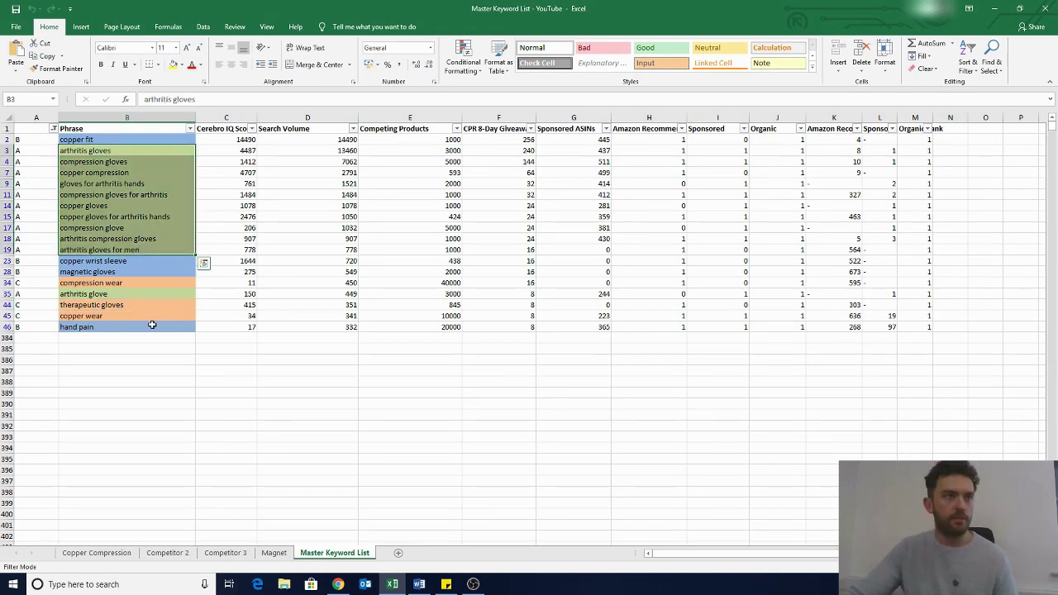
left_click(152, 326)
left_click(116, 140, "shift")
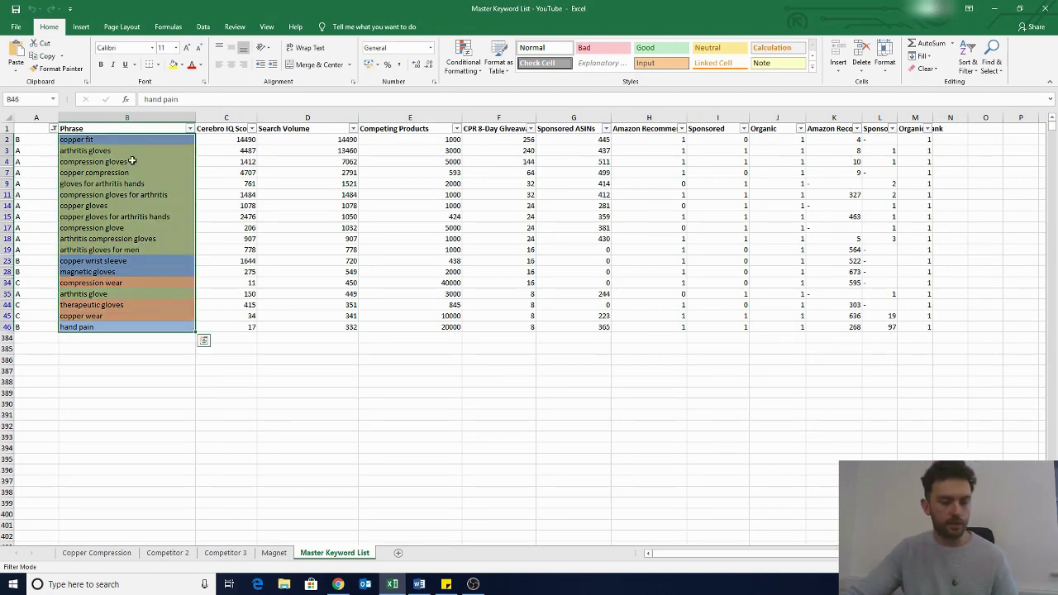
key("ctrl+c")
left_click(301, 437)
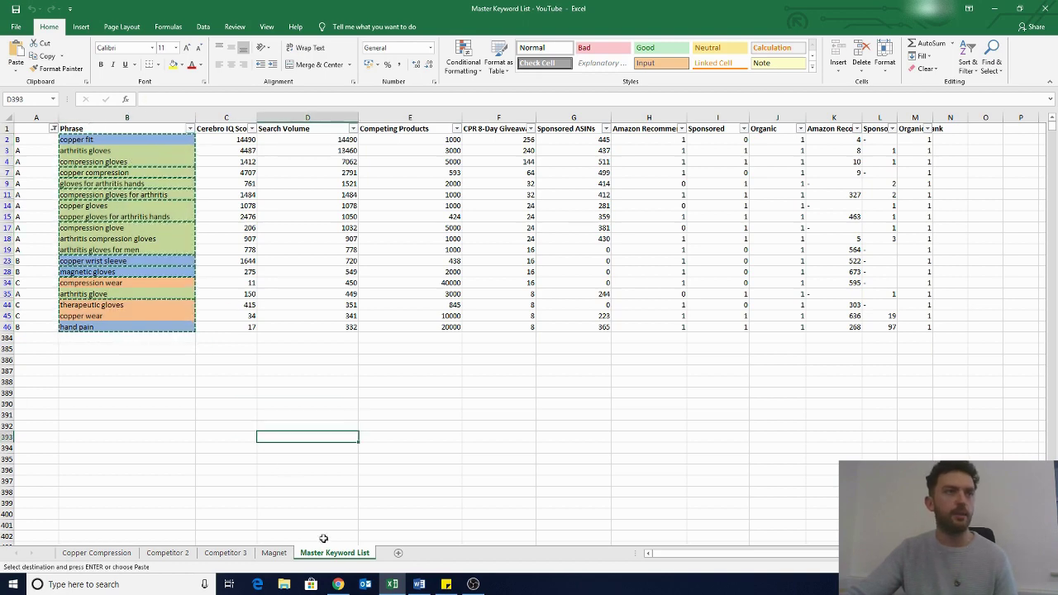
Switch to Helium 10's Misspellinator, paste the copied phrases as original keywords and prepare them with common words filtered
left_click(338, 584)
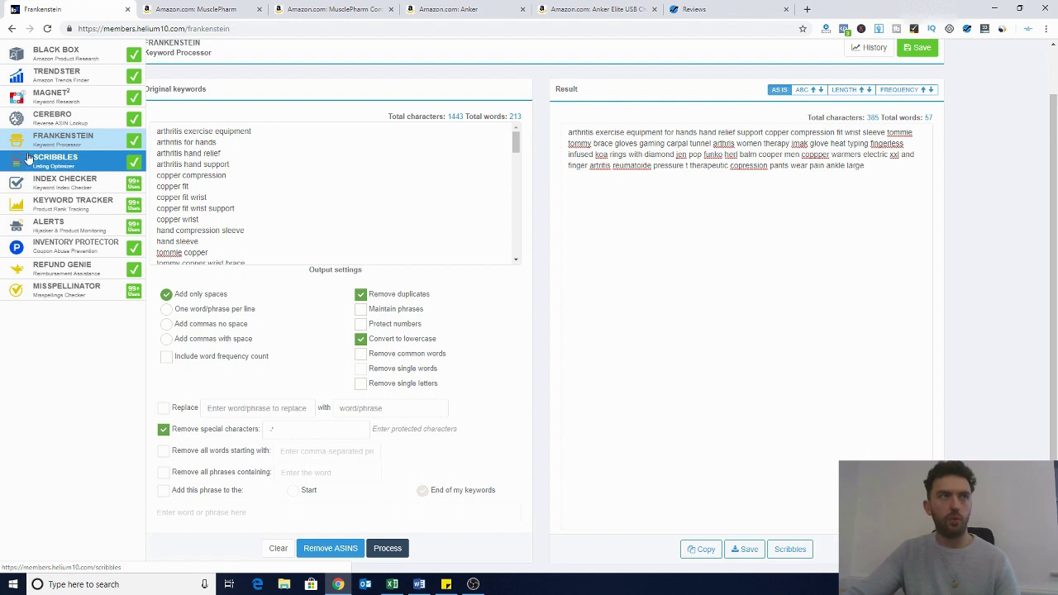
left_click(83, 295)
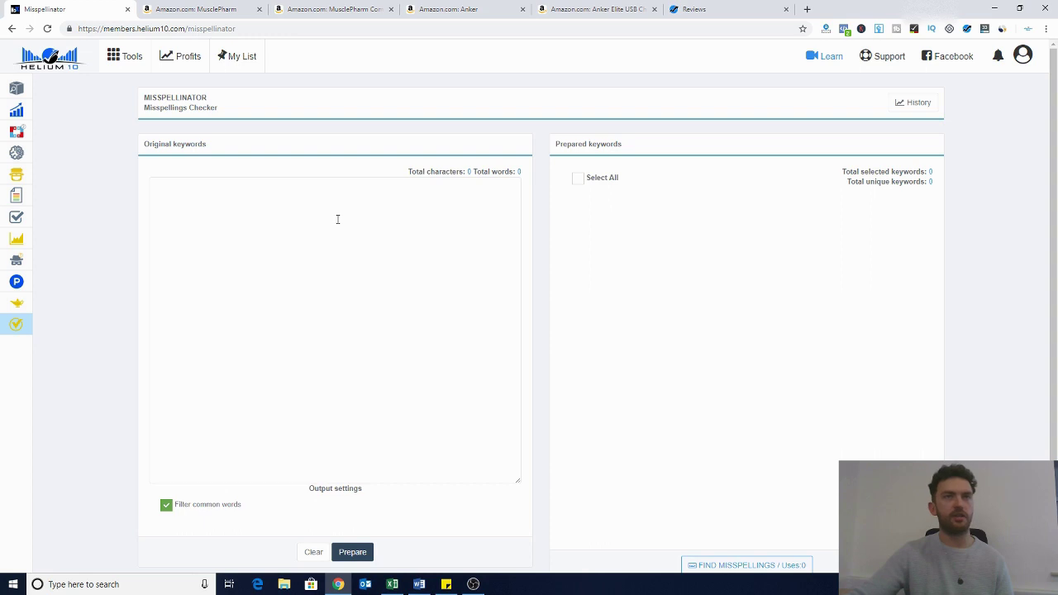
key("ctrl+v")
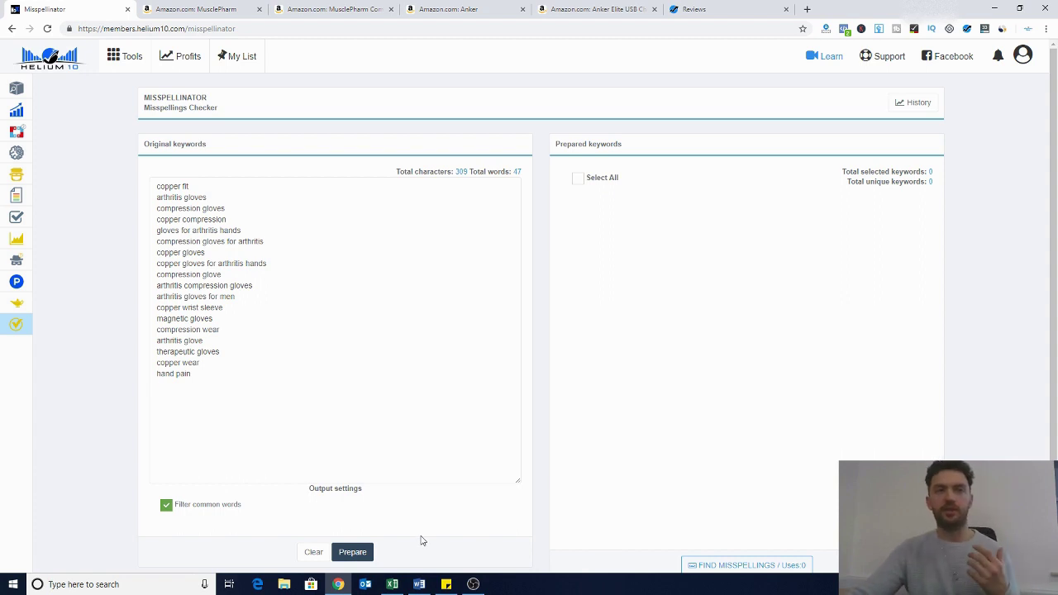
left_click(369, 554)
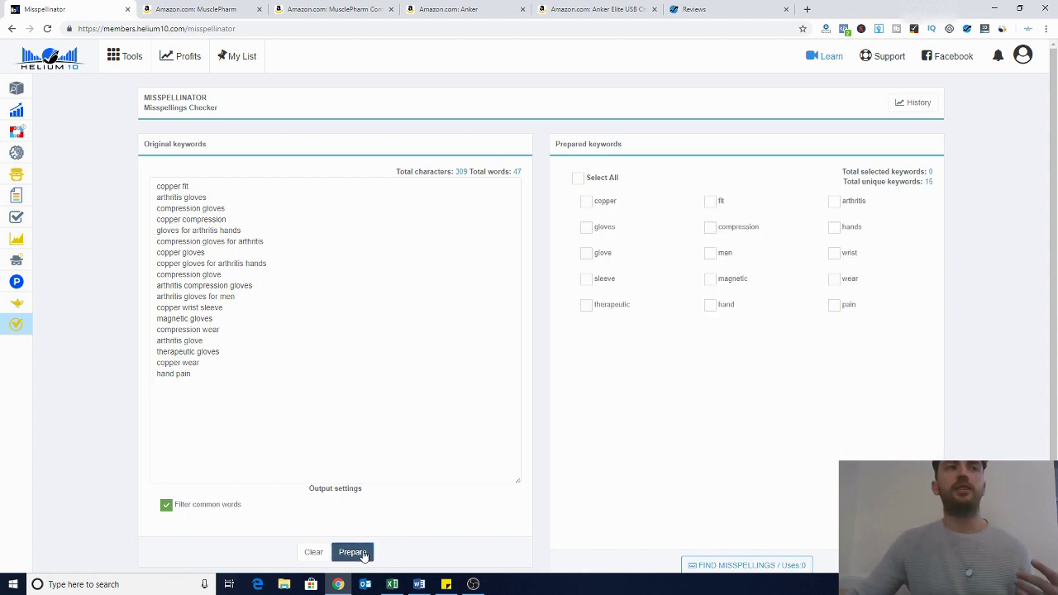
Select all prepared keywords, run the misspellings search on them and open the finished results
left_click(578, 178)
scroll(631, 470, "down", 2)
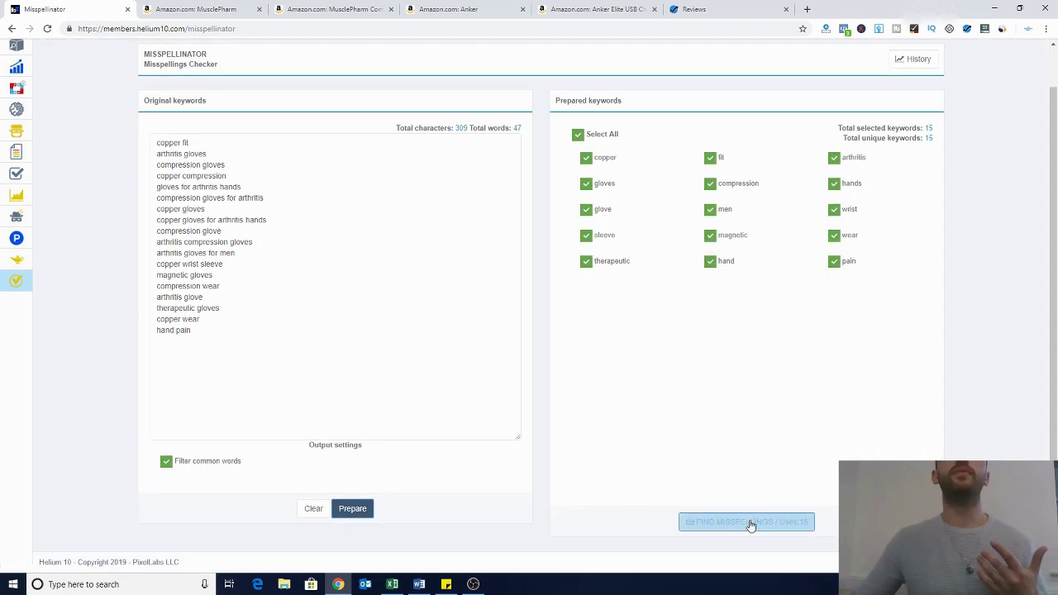
left_click(756, 522)
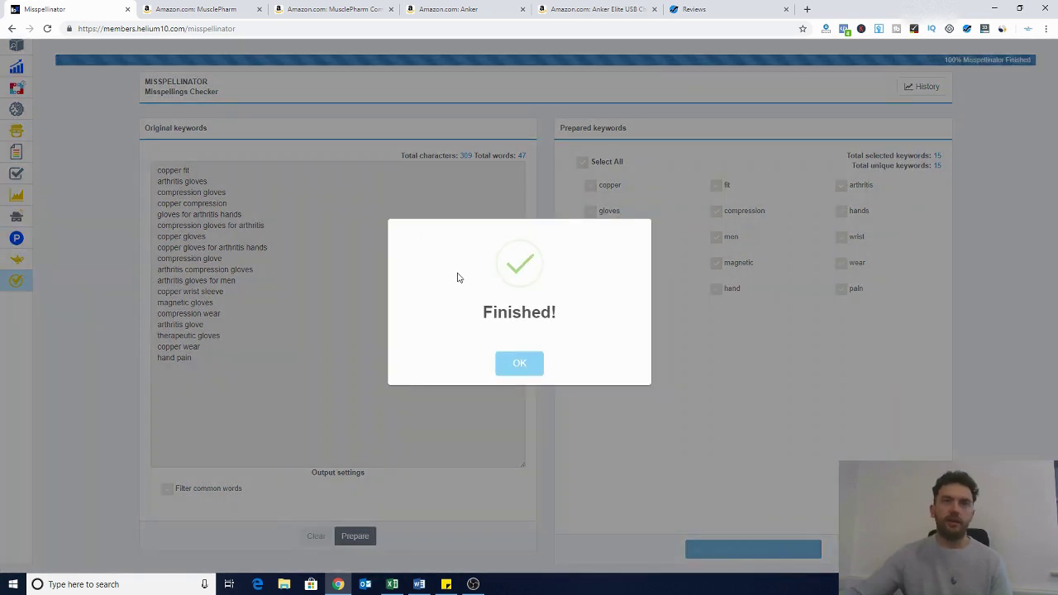
left_click(521, 364)
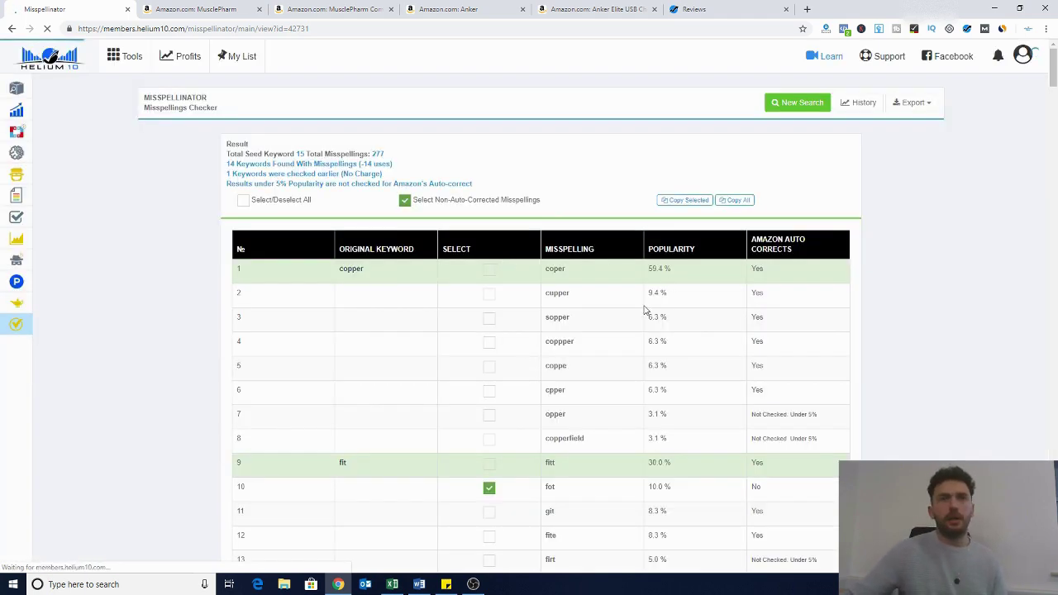
Examine the misspellings of copper, fit and arthritis with their popularity and Amazon auto-correct status
scroll(638, 316, "down", 2)
scroll(639, 317, "down", 1)
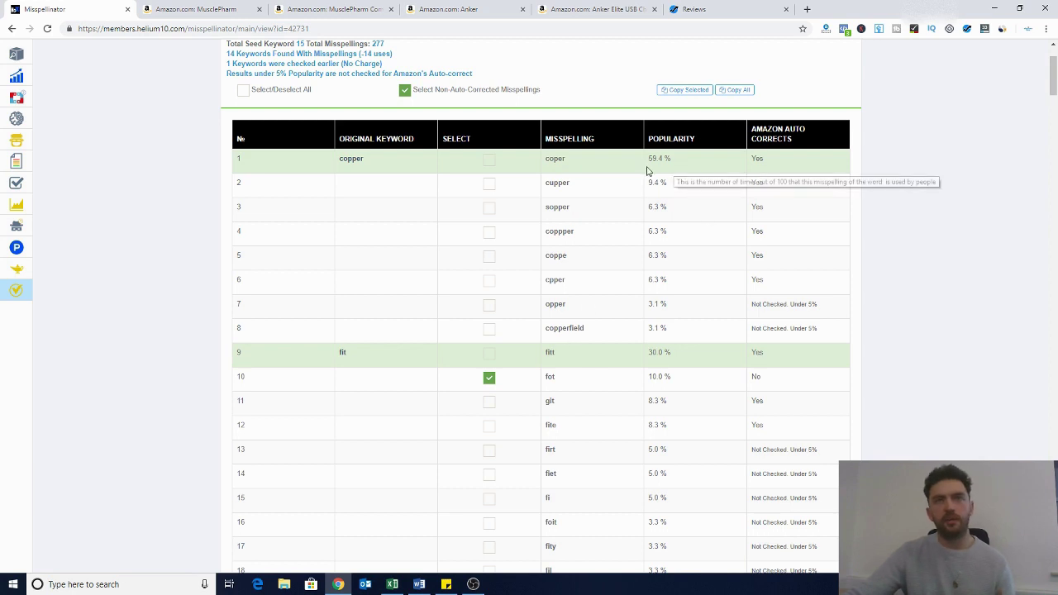
scroll(670, 294, "down", 3)
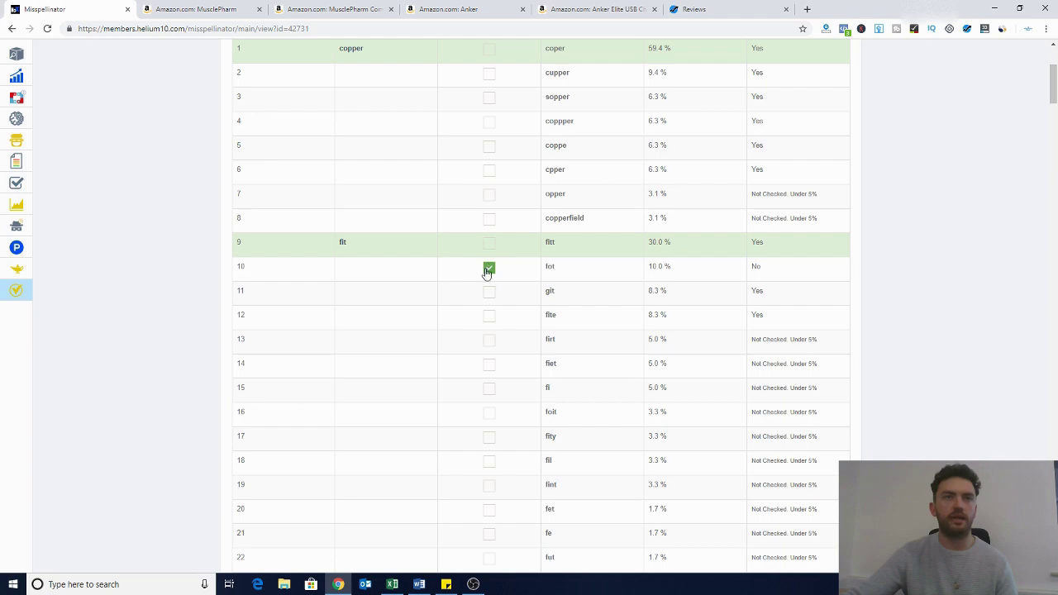
scroll(547, 330, "down", 3)
scroll(543, 325, "down", 5)
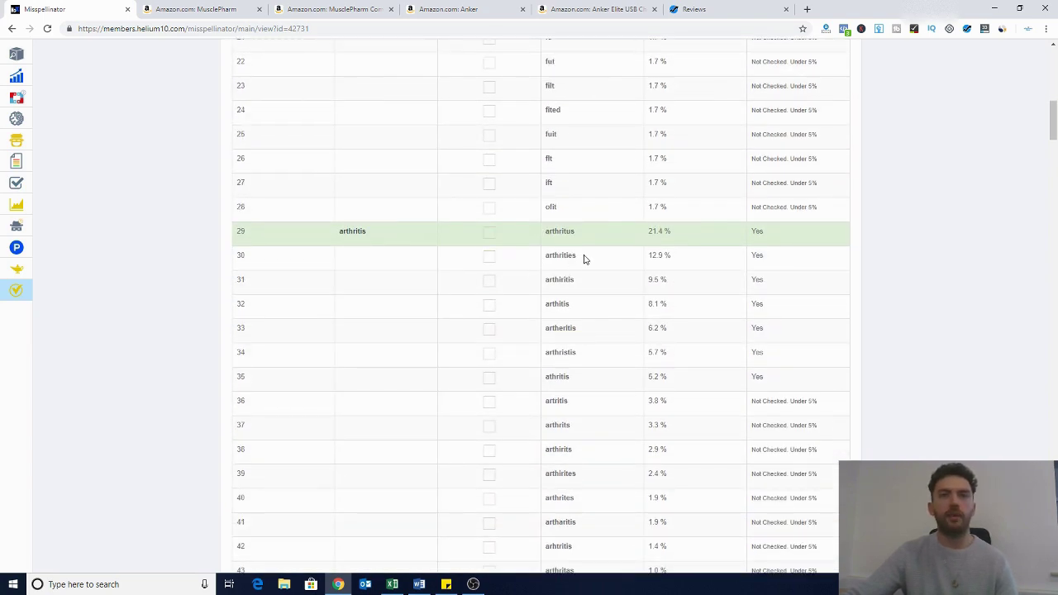
scroll(583, 255, "down", 2)
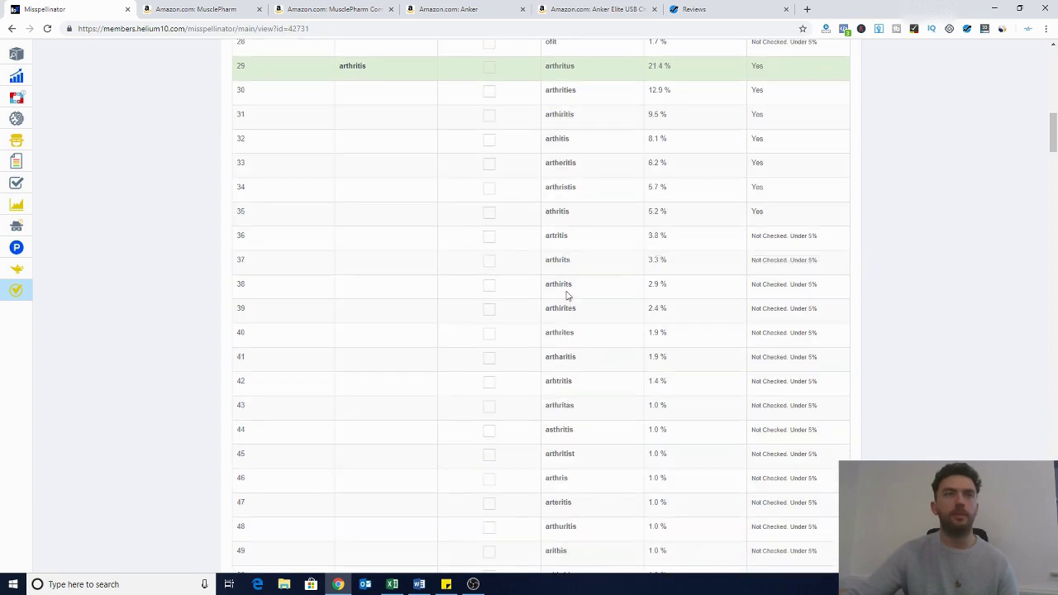
scroll(574, 297, "down", 5)
scroll(581, 293, "down", 1)
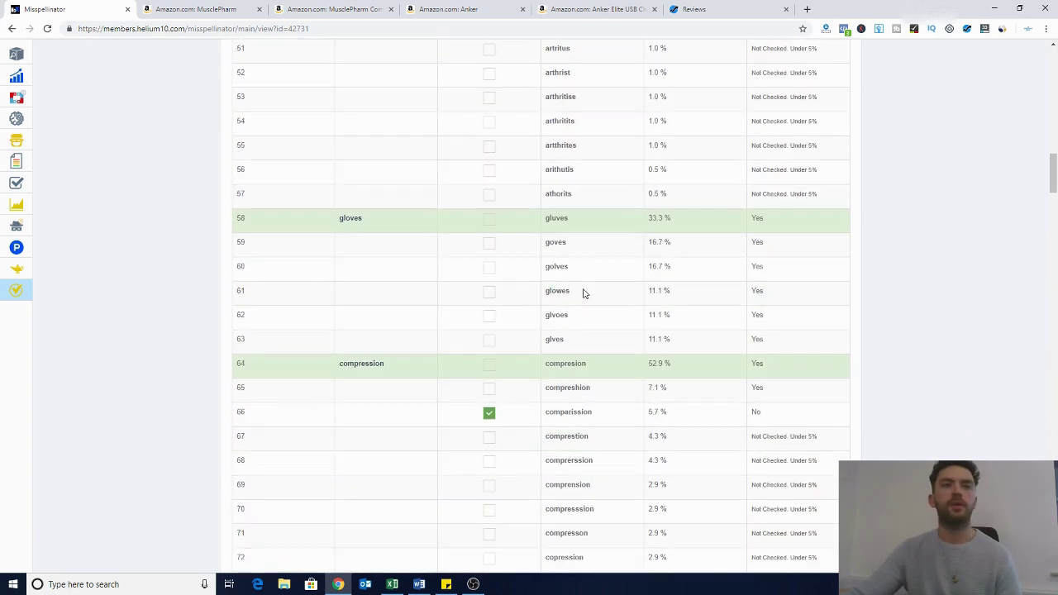
scroll(584, 289, "up", 7)
scroll(599, 277, "up", 2)
scroll(750, 314, "down", 1)
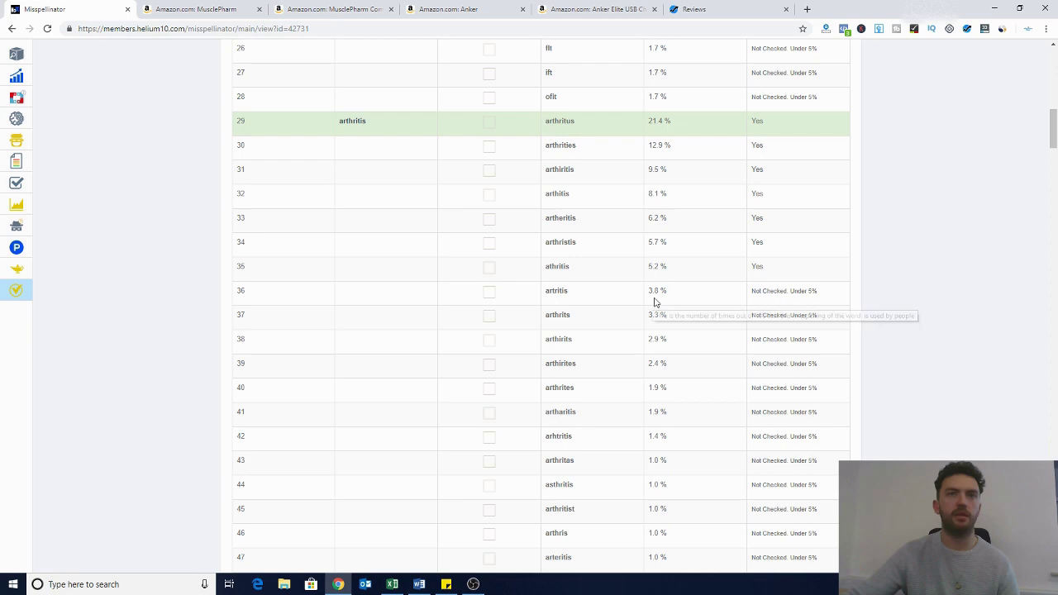
scroll(582, 308, "down", 1)
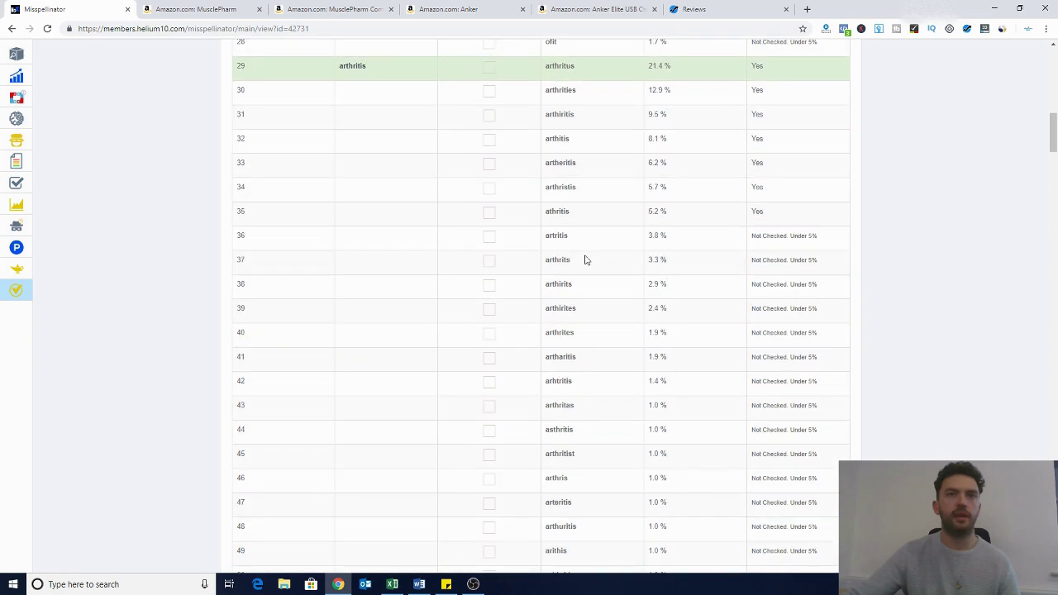
scroll(699, 250, "up", 1)
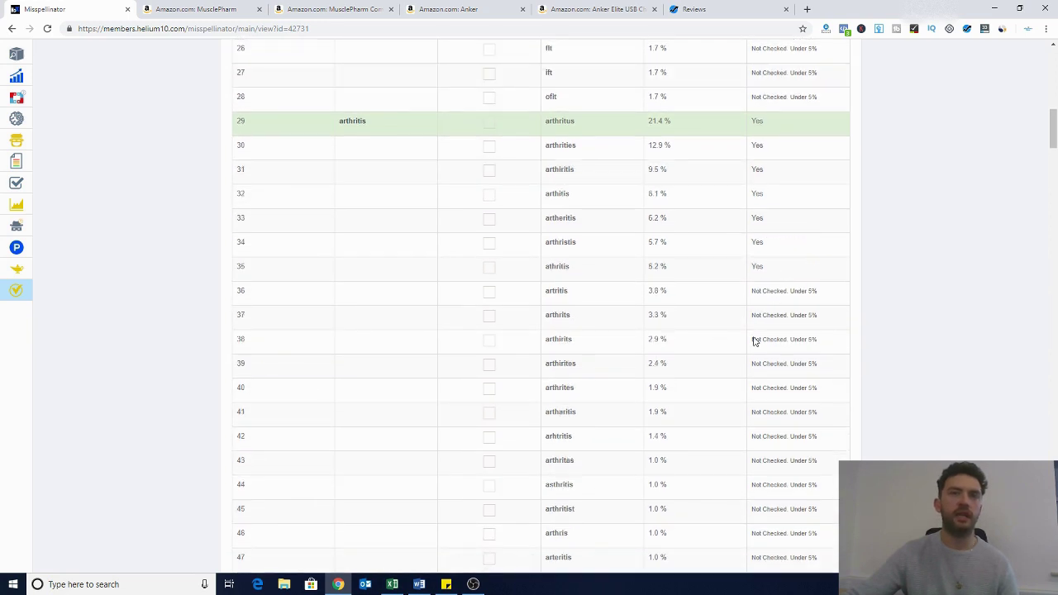
Review the remaining misspellings from gloves through pain and return to the start of the results
scroll(732, 323, "down", 9)
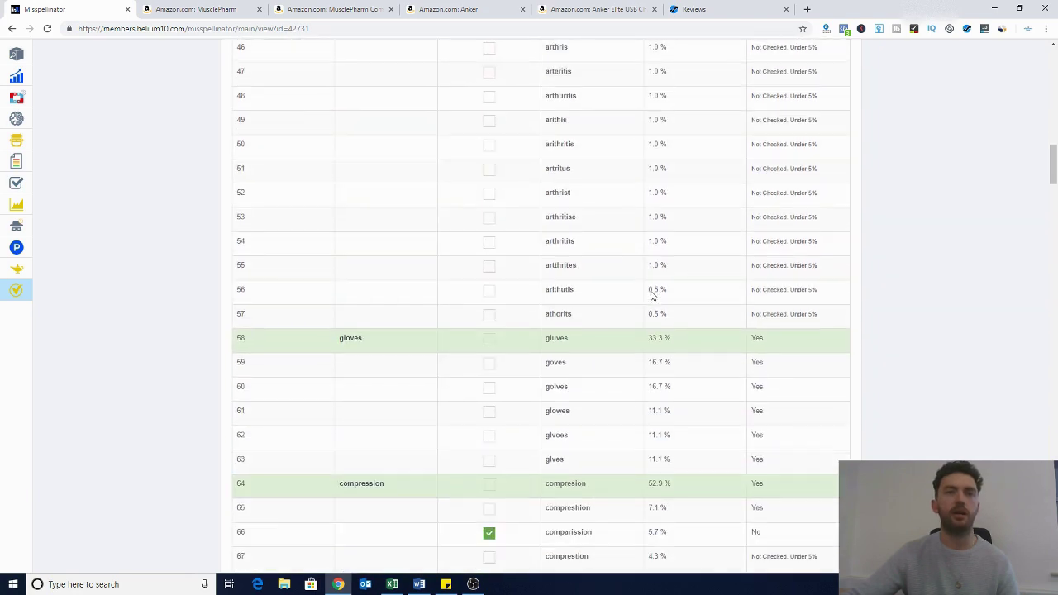
scroll(652, 293, "down", 2)
scroll(704, 462, "down", 1)
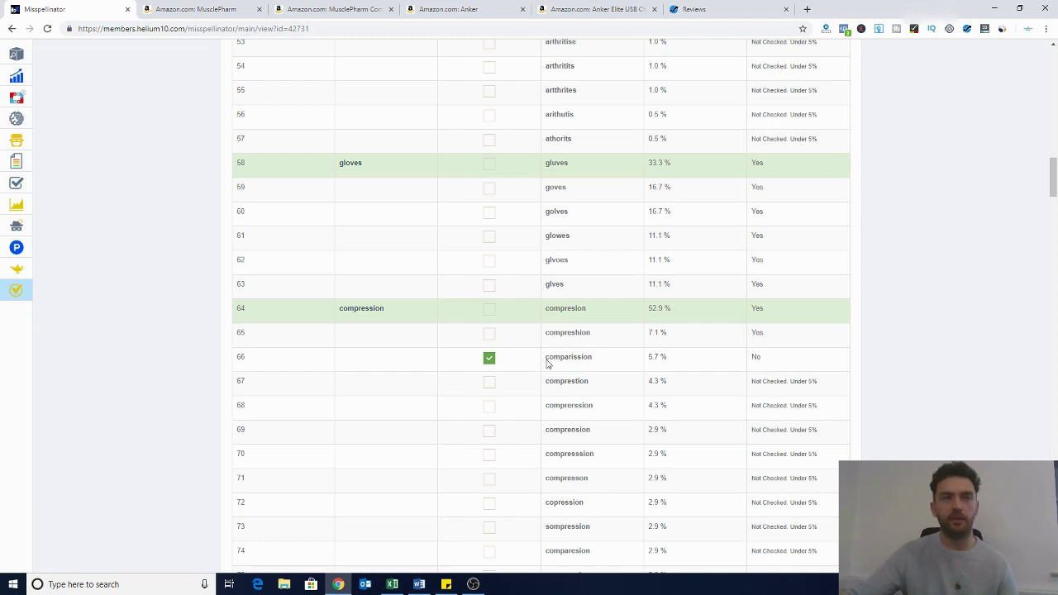
scroll(545, 364, "down", 4)
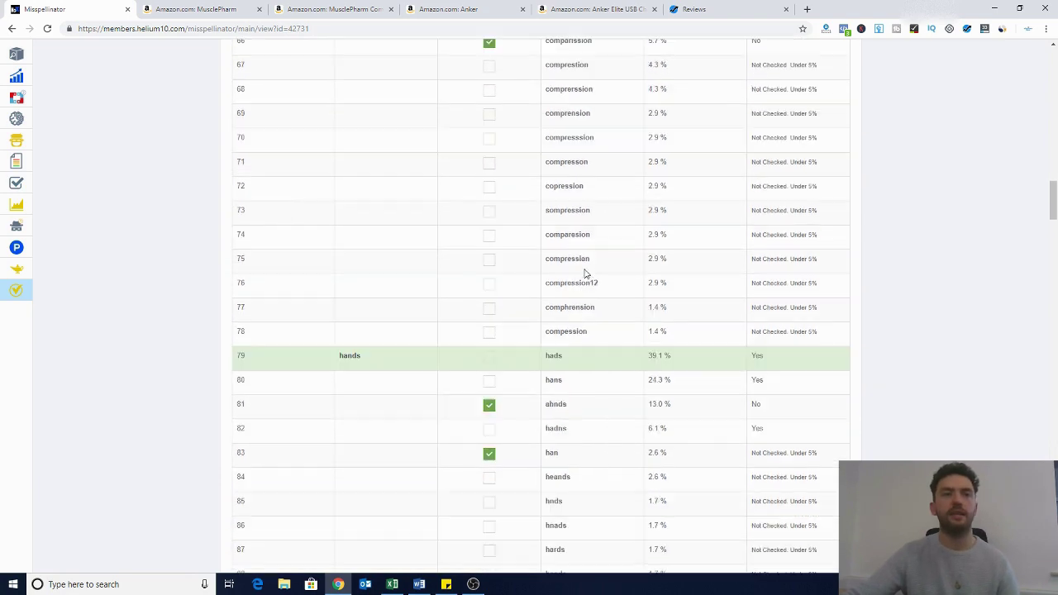
scroll(584, 273, "down", 2)
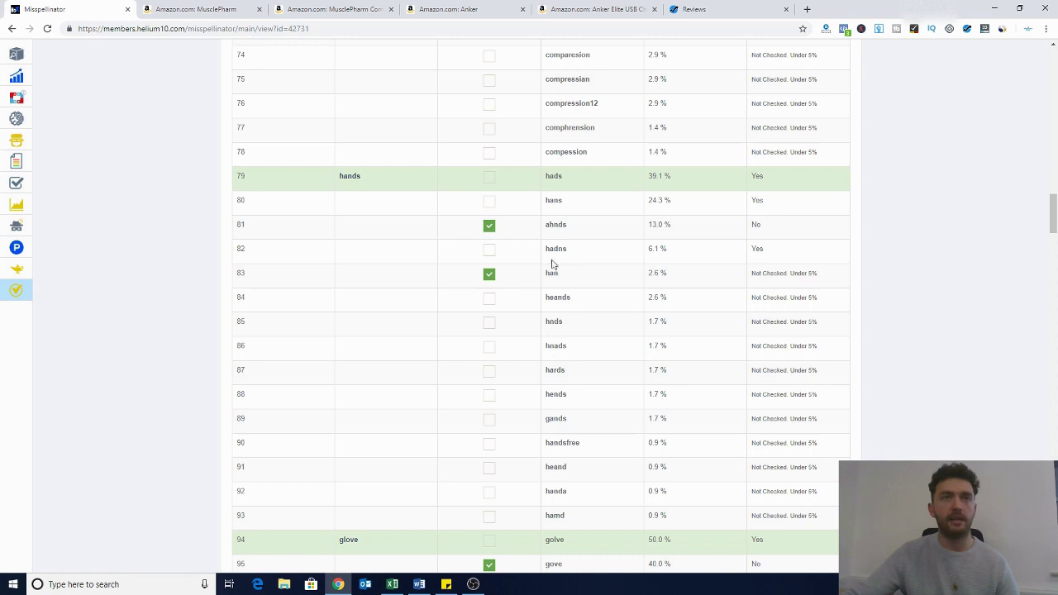
scroll(666, 322, "down", 1)
scroll(661, 326, "down", 5)
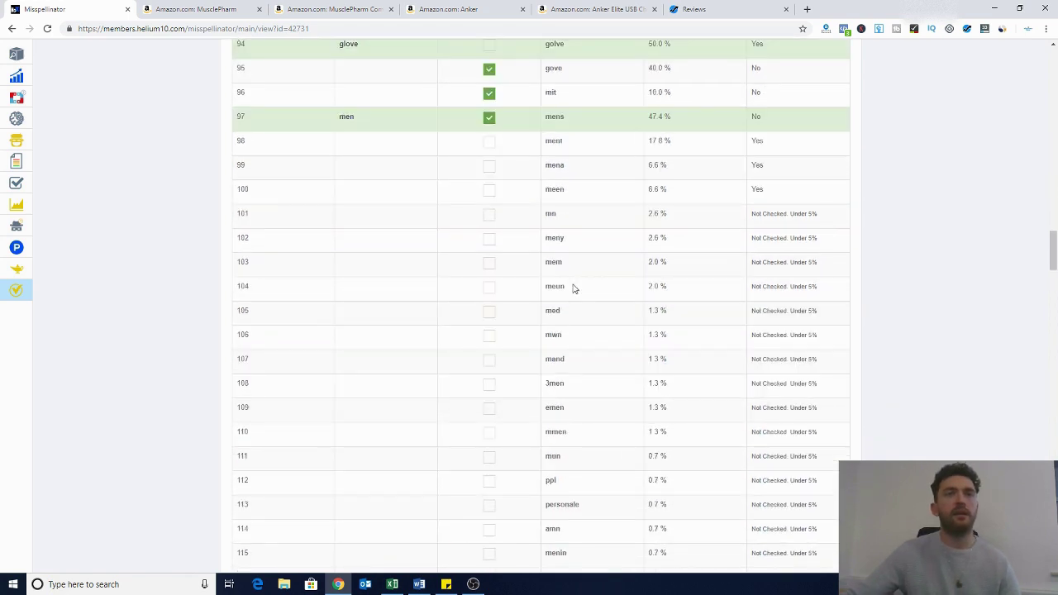
scroll(557, 256, "up", 1)
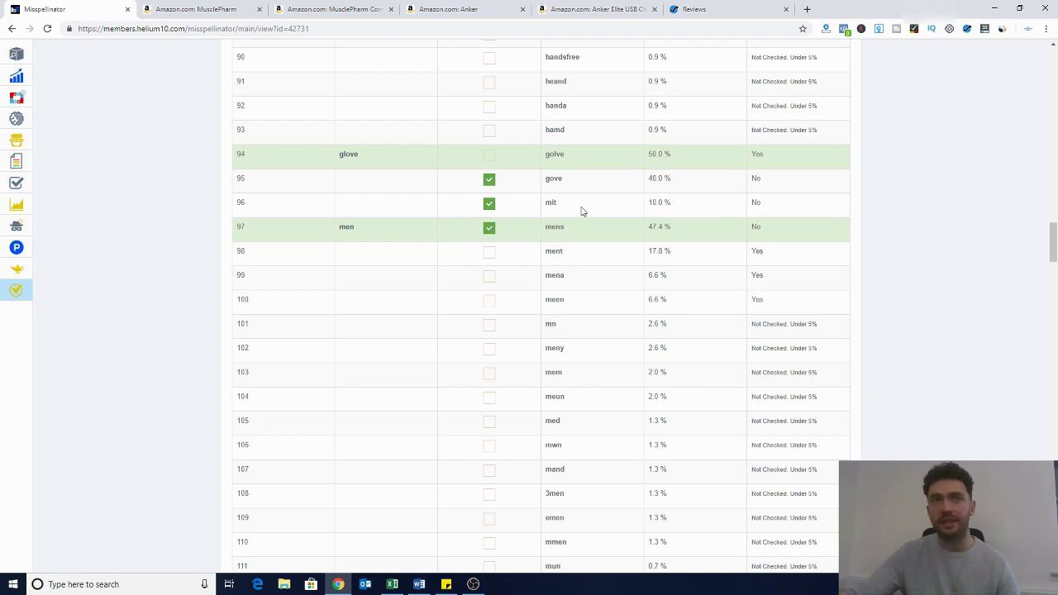
scroll(581, 211, "down", 12)
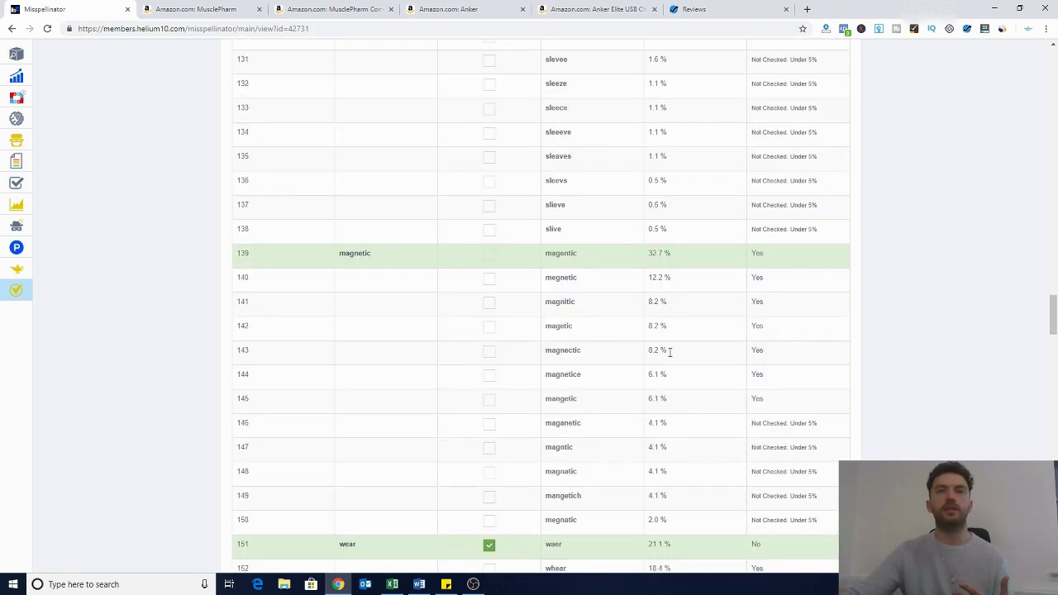
scroll(669, 351, "down", 20)
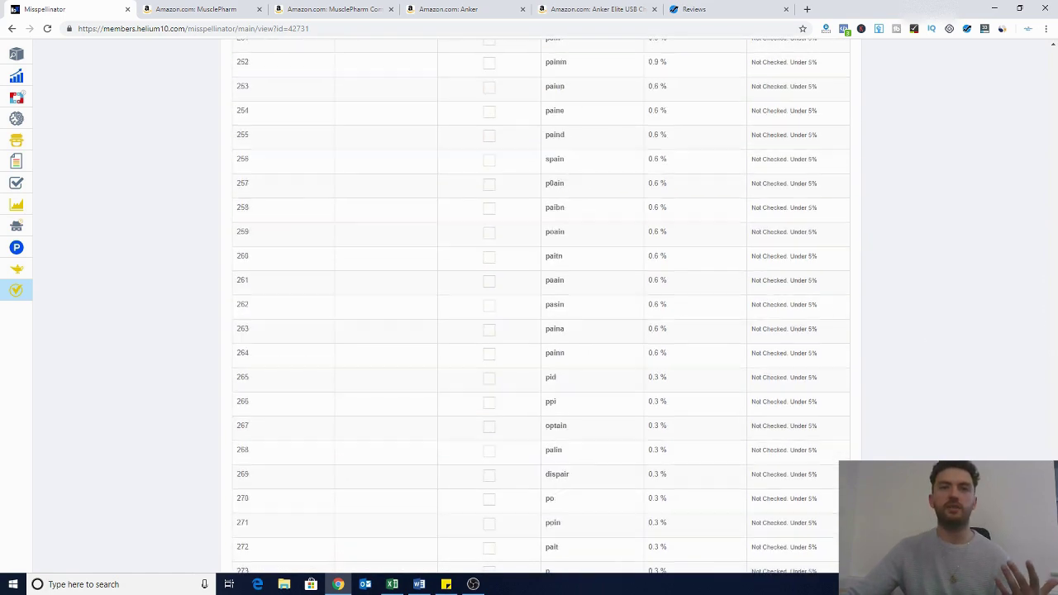
scroll(669, 351, "down", 10)
left_click_drag(1047, 545, 1051, 15)
left_click_drag(1052, 361, 1033, 53)
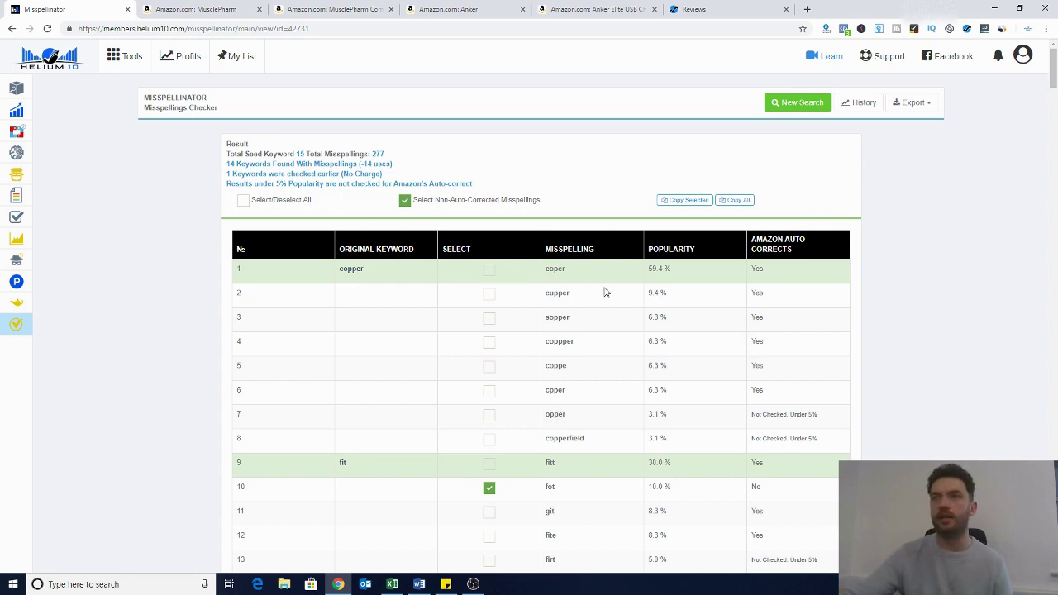
Open the Scribbles listing optimizer in Helium 10
mouse_move(53, 217)
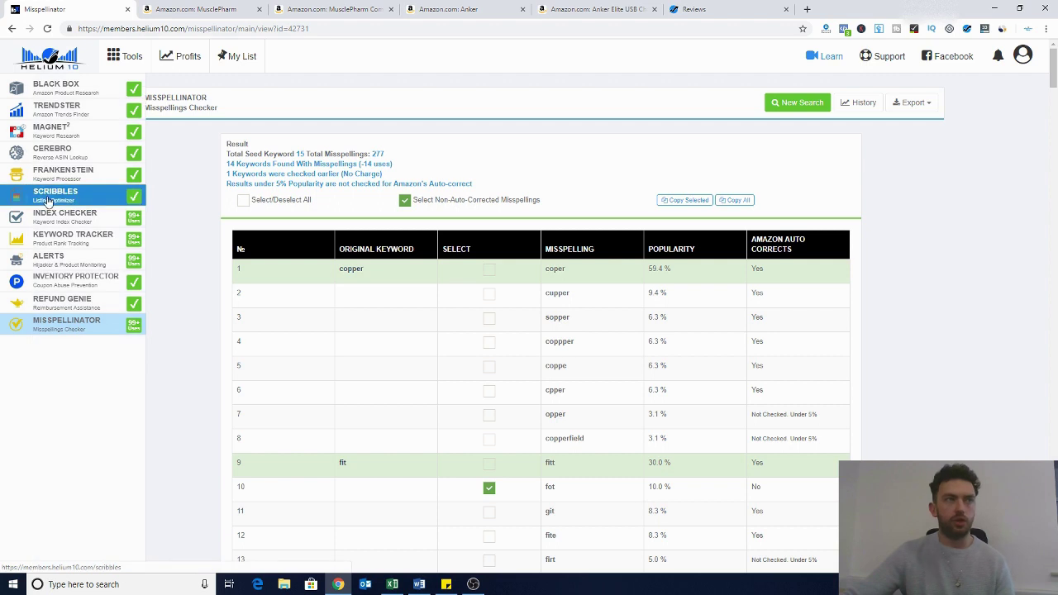
left_click(49, 198)
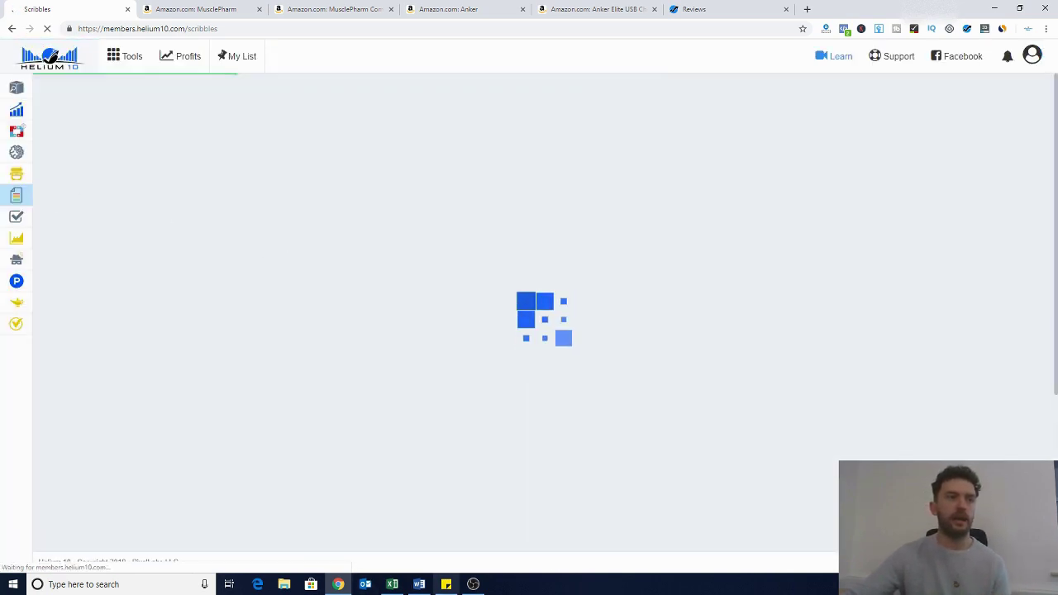
In Excel, copy the phrases from "fingerless arthritis gloves" to "bike tool pouch" (A41:A130) on the Copper Compression sheet
left_click(392, 584)
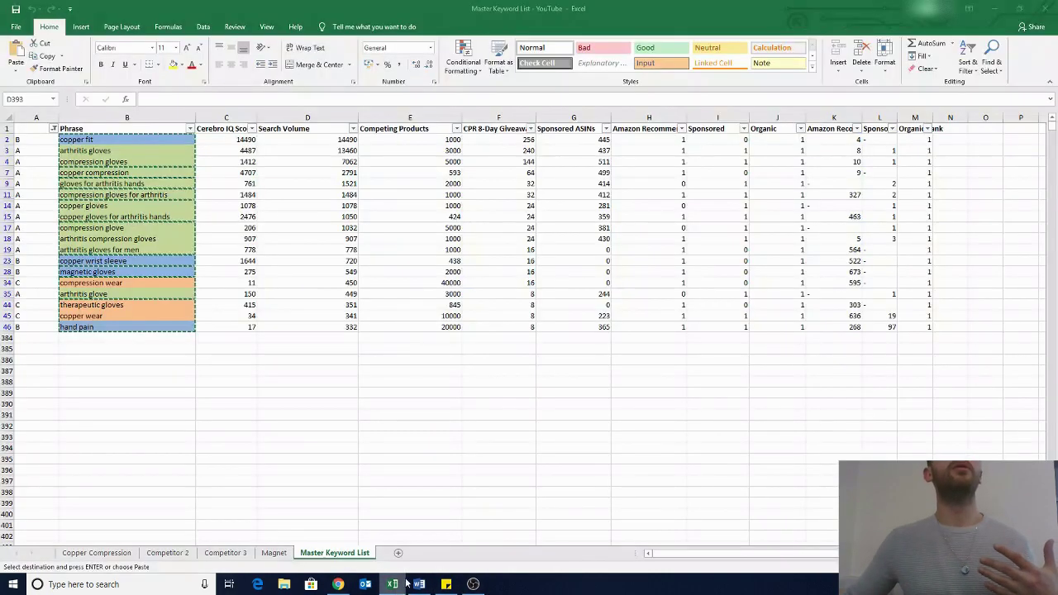
left_click(96, 552)
left_click(118, 141)
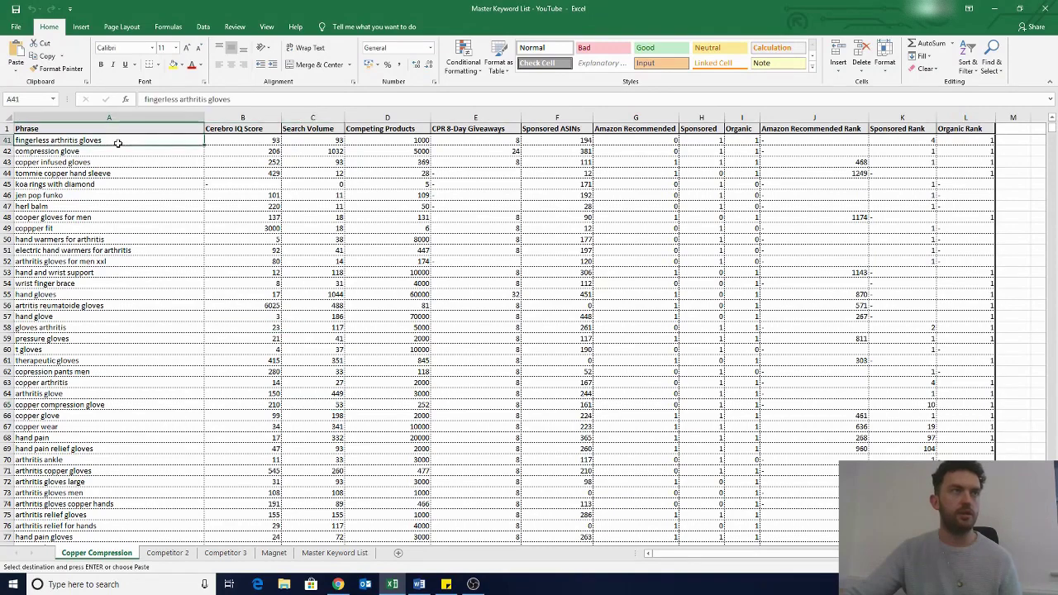
scroll(126, 278, "down", 4)
scroll(127, 278, "down", 17)
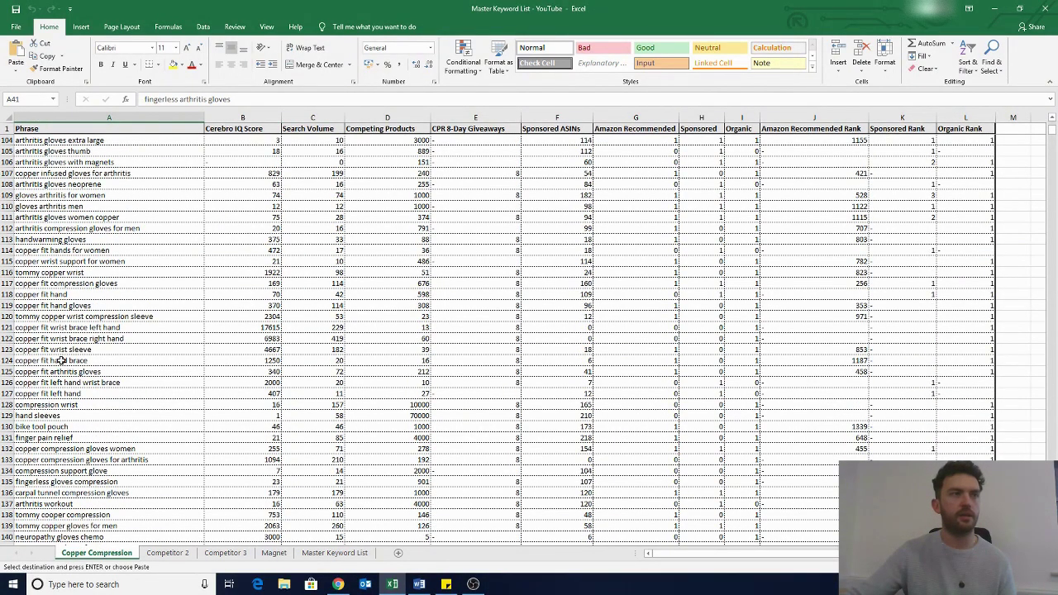
left_click(62, 428, "shift")
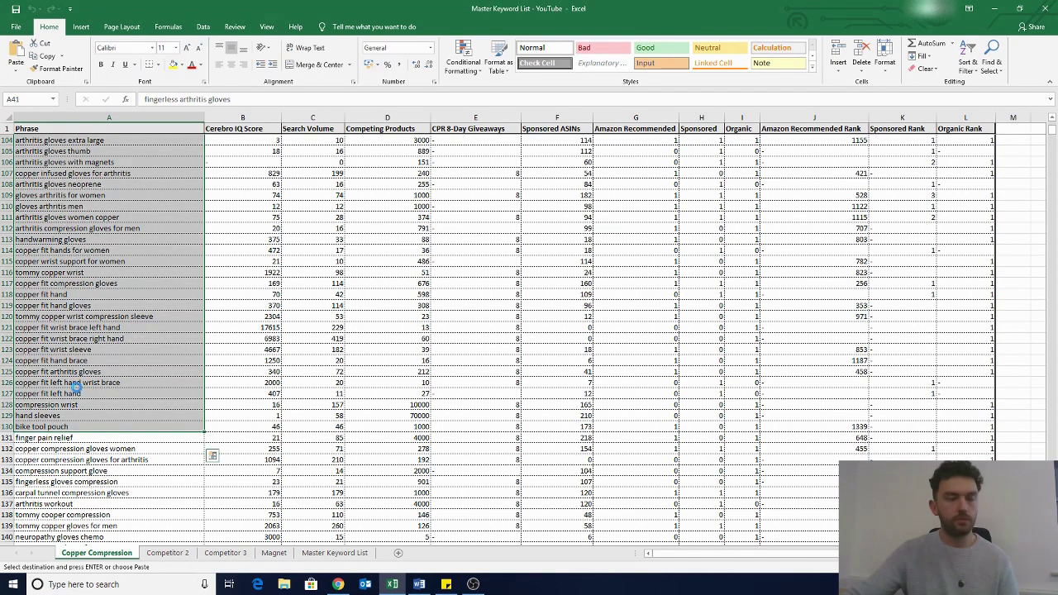
key("ctrl+c")
left_click(62, 470)
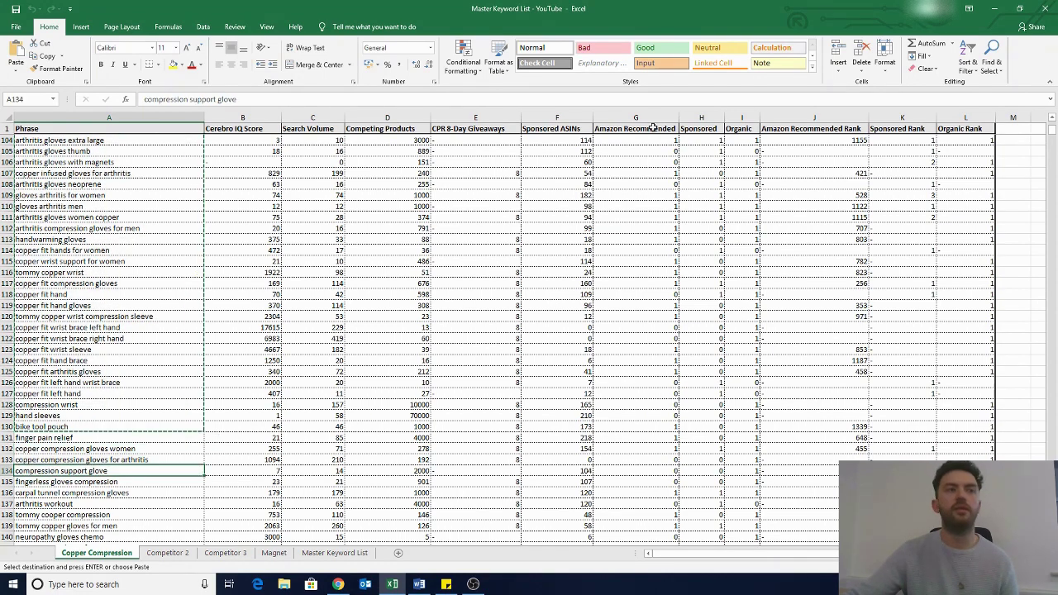
Switch back to Scribbles in Chrome and paste the copied keywords into the empty phrase list
left_click(994, 8)
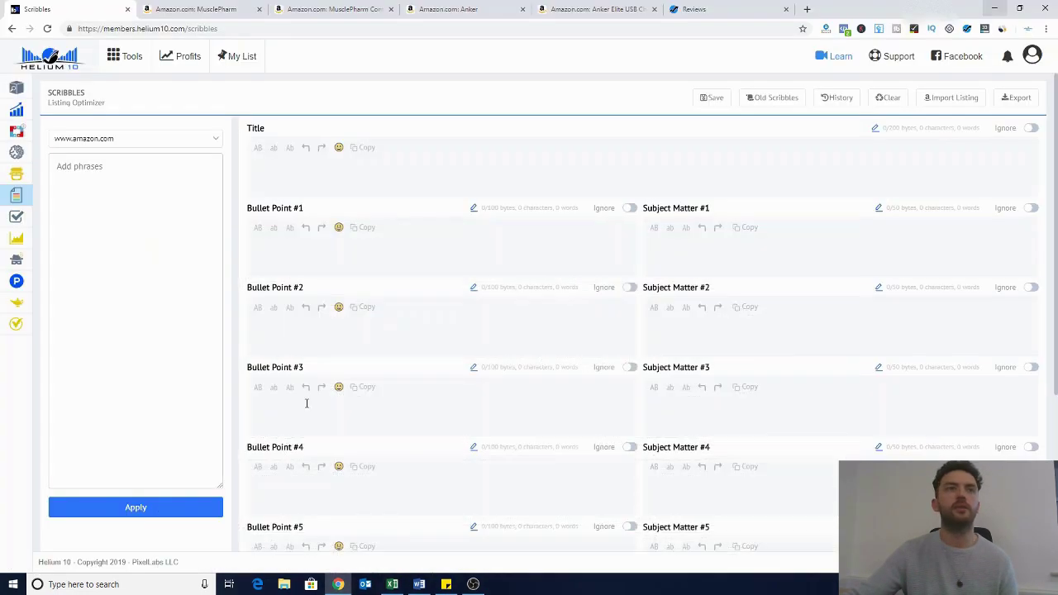
left_click(108, 169)
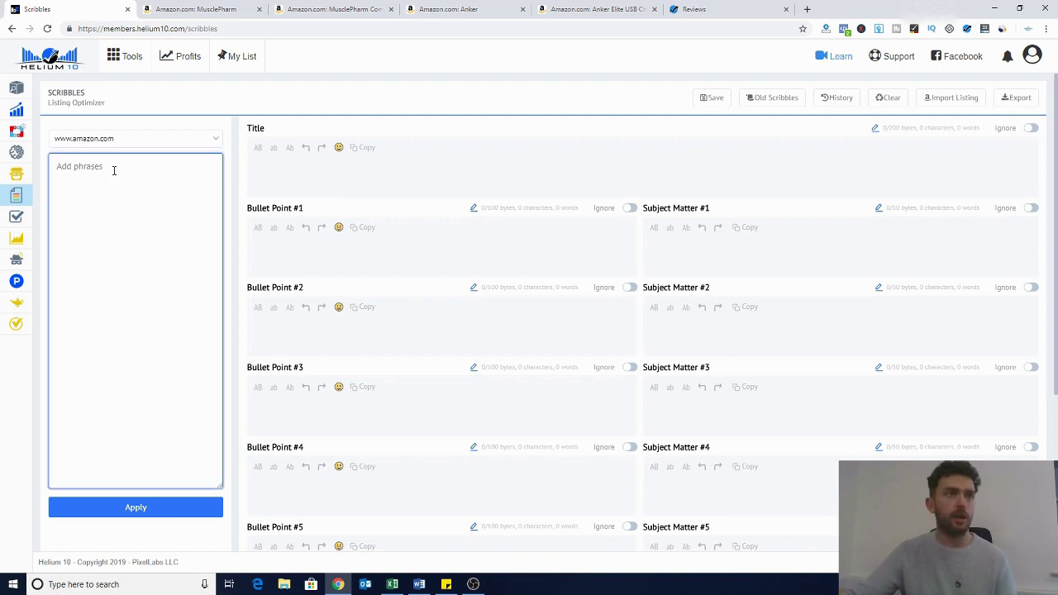
key("ctrl+v")
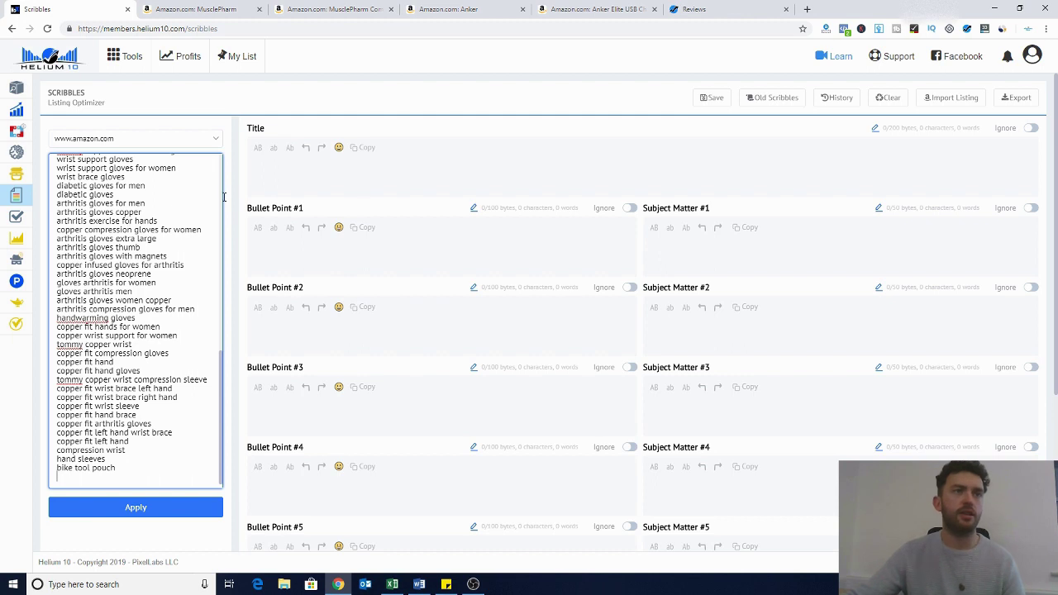
Enter "diabetic gloves" from the phrase list as the listing title, replacing the typed word "Diabetic"
left_click(322, 176)
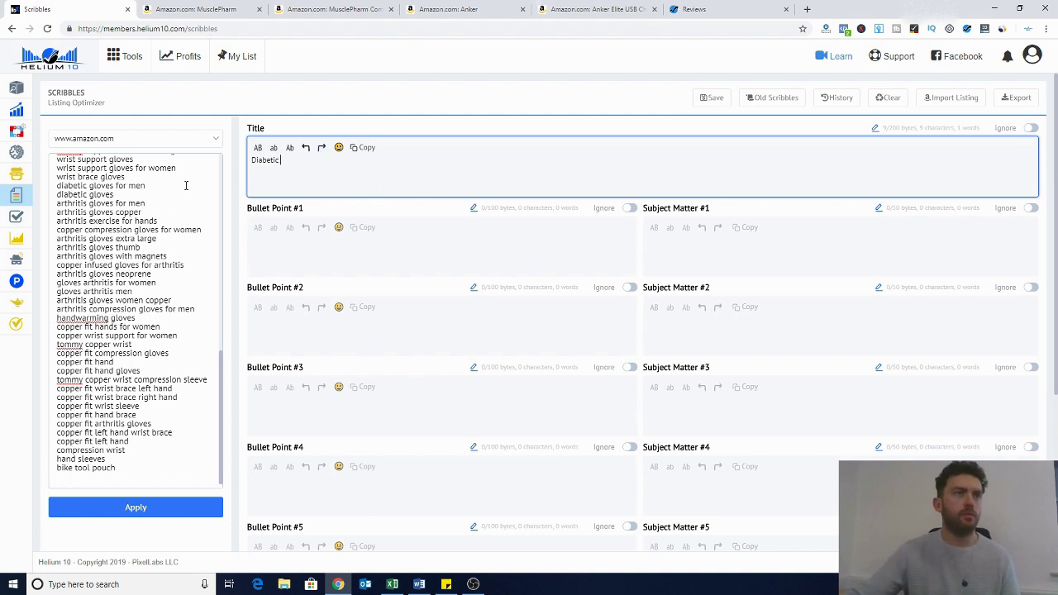
left_click_drag(129, 196, 55, 195)
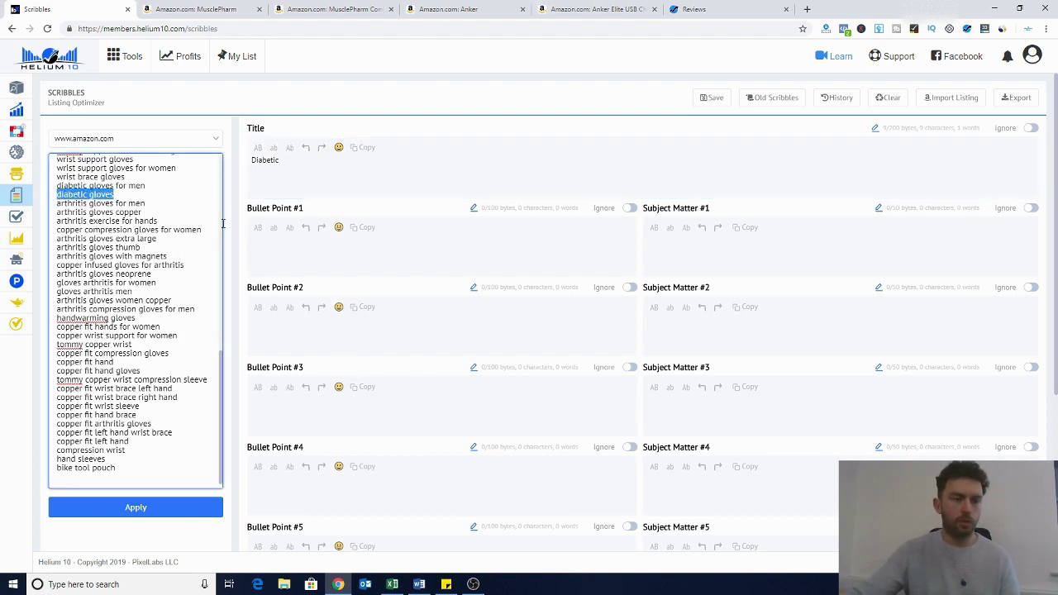
left_click_drag(300, 169, 247, 161)
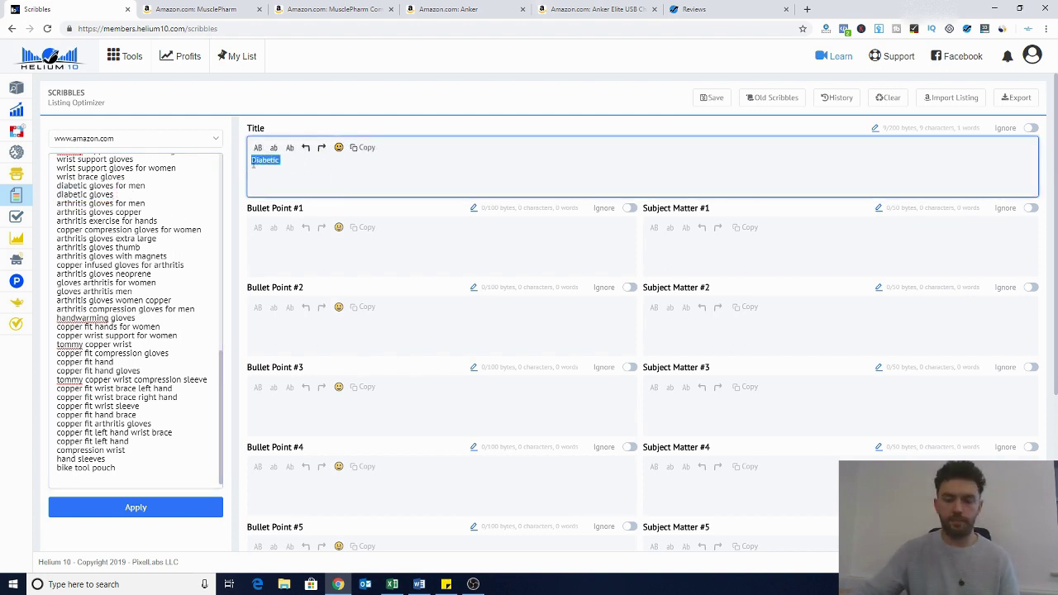
key("BackSpace")
key("ctrl+v")
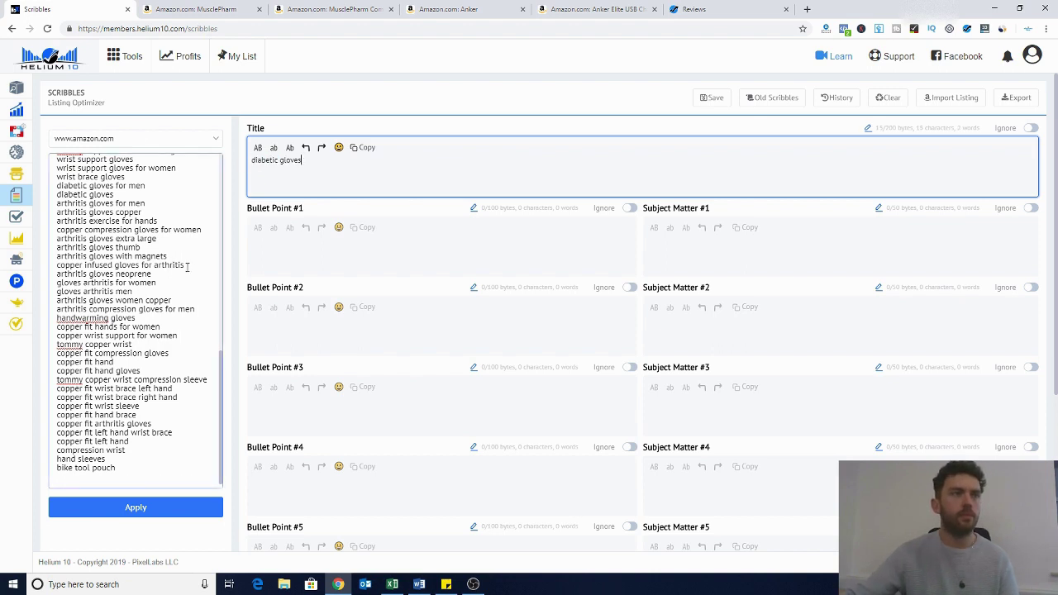
Append "- copper infused gloves for arthritis" to the title and put "Brand Name -" in front of it
left_click_drag(188, 266, 55, 264)
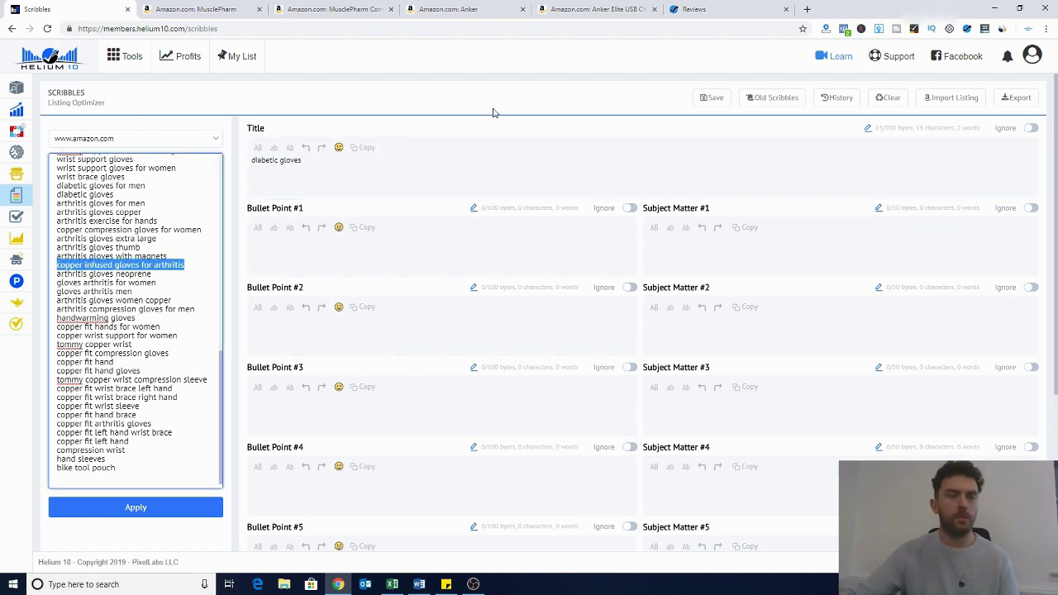
left_click(318, 164)
type("-")
key("ctrl+v")
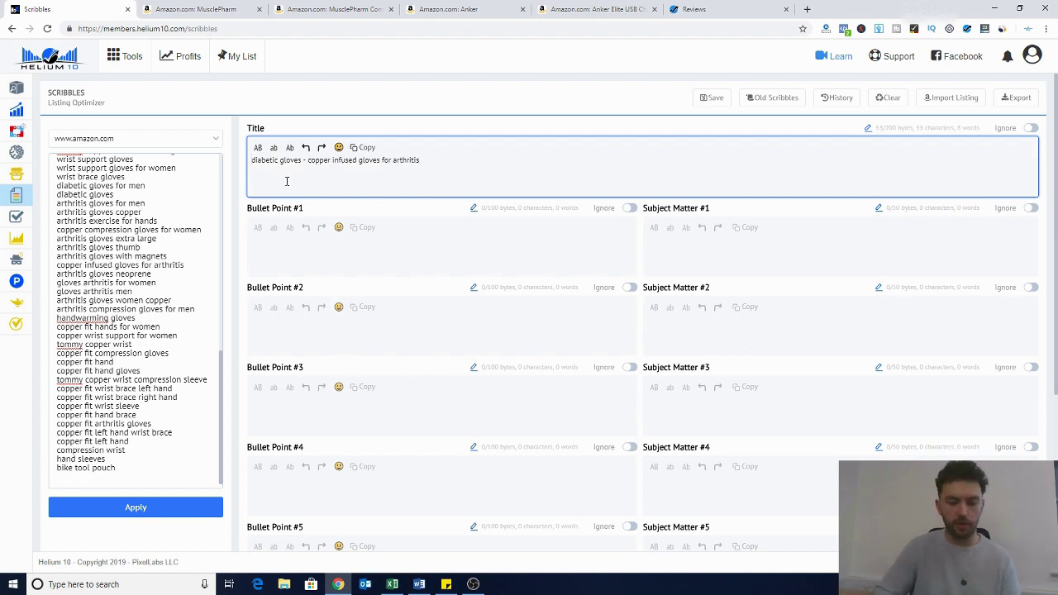
type("Brand Name -")
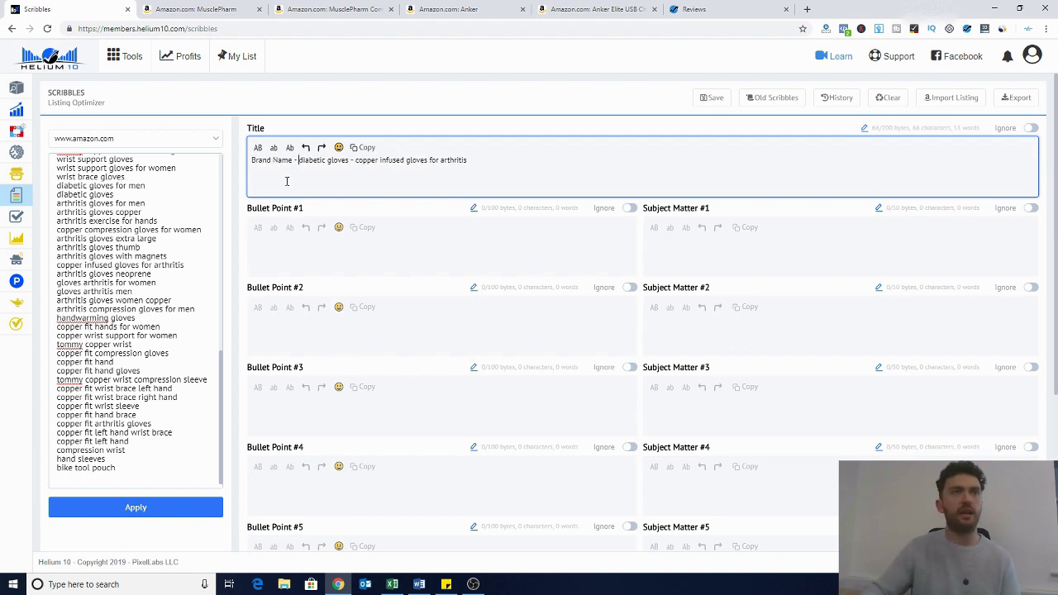
Copy the phrase "copper fit compression gloves" from the list into Bullet Point #1
left_click(169, 353)
left_click_drag(168, 353, 48, 352)
left_click(149, 352)
left_click_drag(170, 353, 58, 358)
left_click_drag(169, 353, 60, 353)
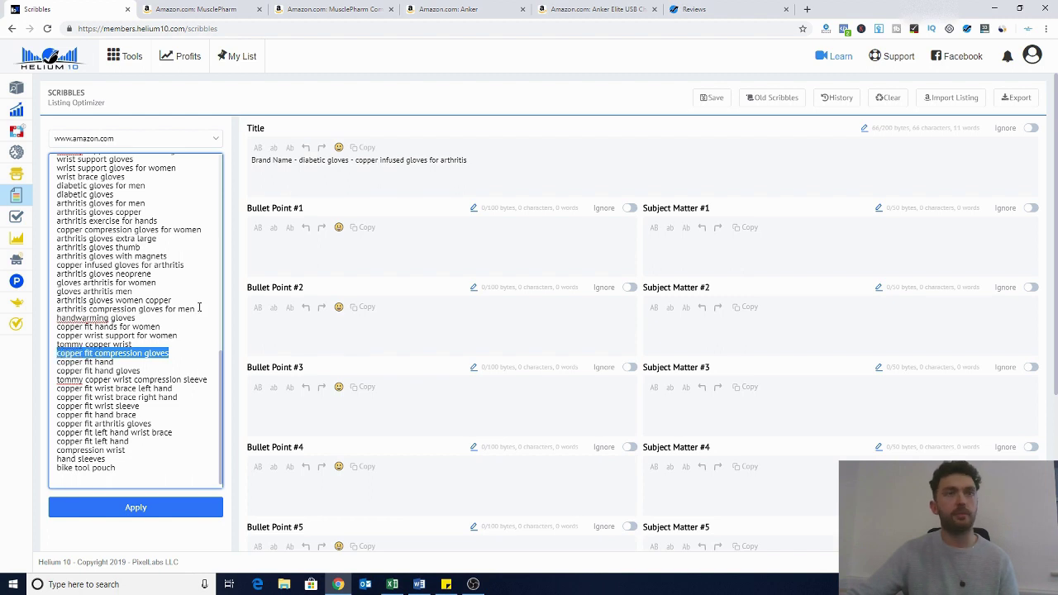
left_click(392, 267)
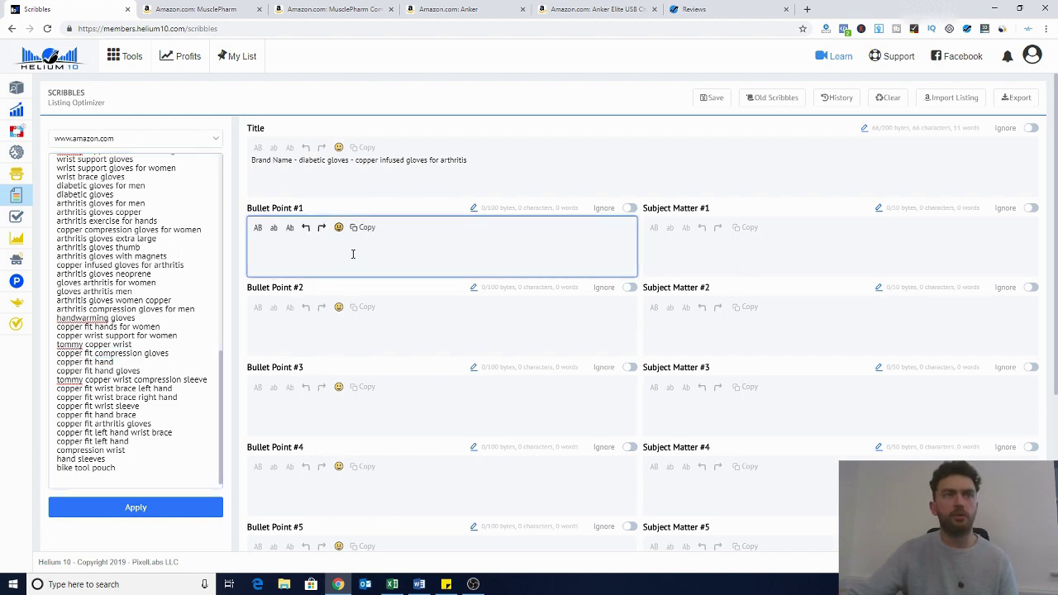
type("copper fit compression gloves")
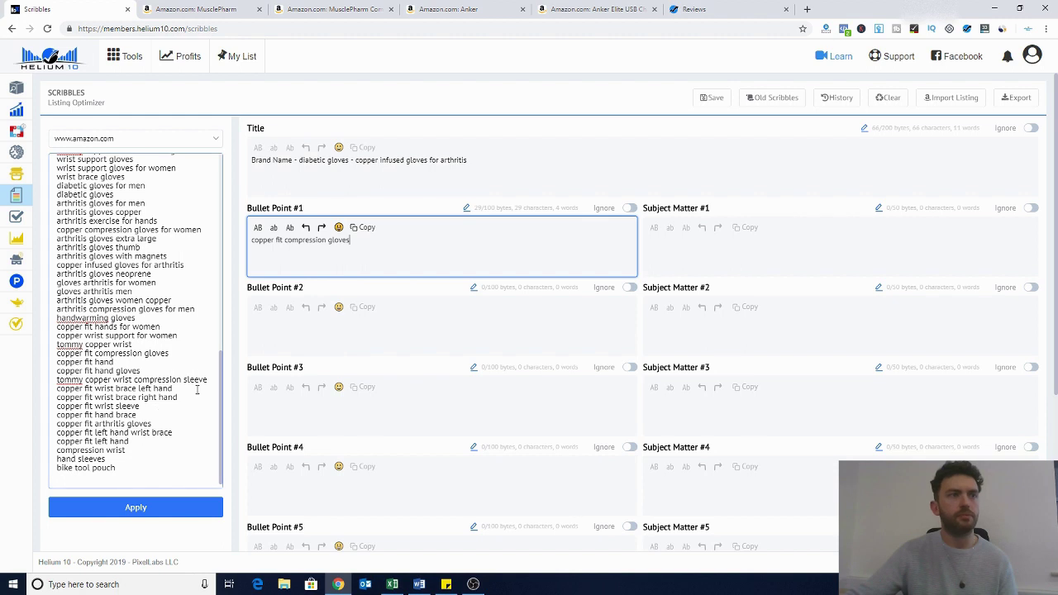
Extend Bullet Point #1 with a dash and the listed phrases "copper fit wrist brace right hand" and "copper fit wrist sleeve"
left_click_drag(174, 389, 60, 398)
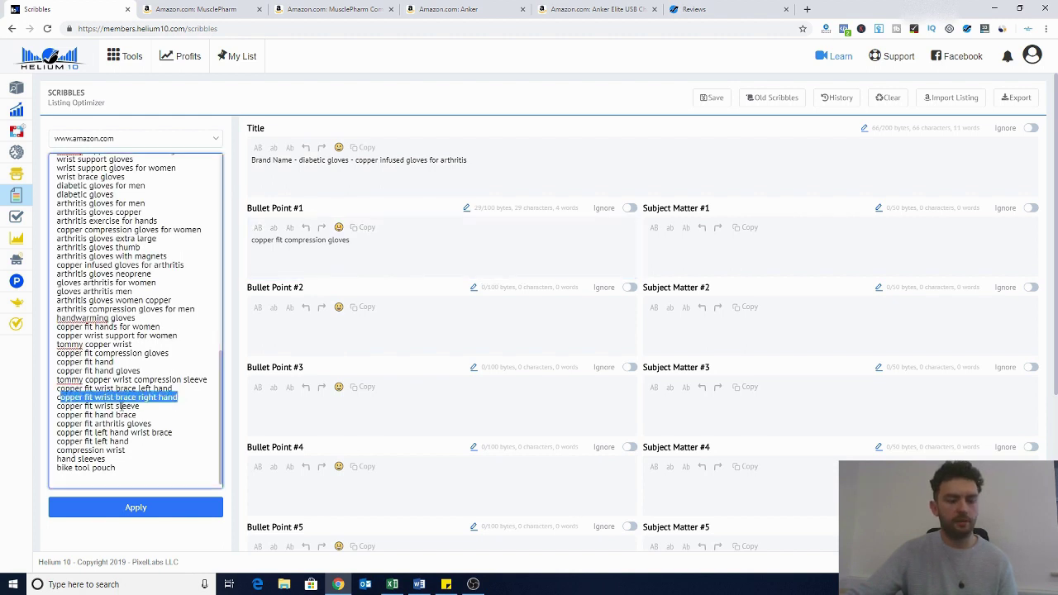
left_click(149, 411)
left_click_drag(151, 406, 55, 400)
key("ctrl+c")
left_click(393, 239)
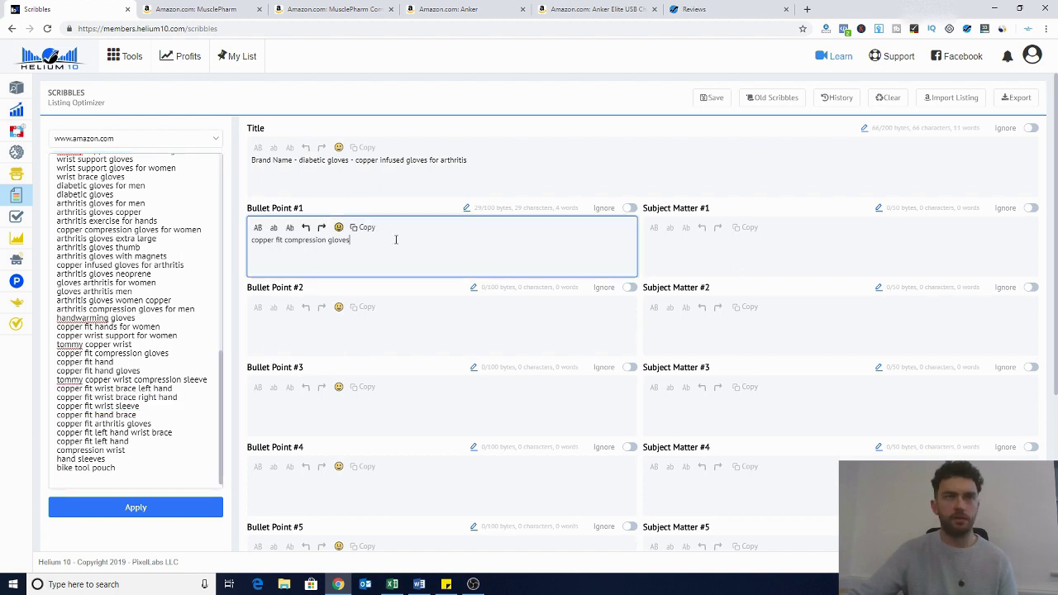
type("-")
key("ctrl+v")
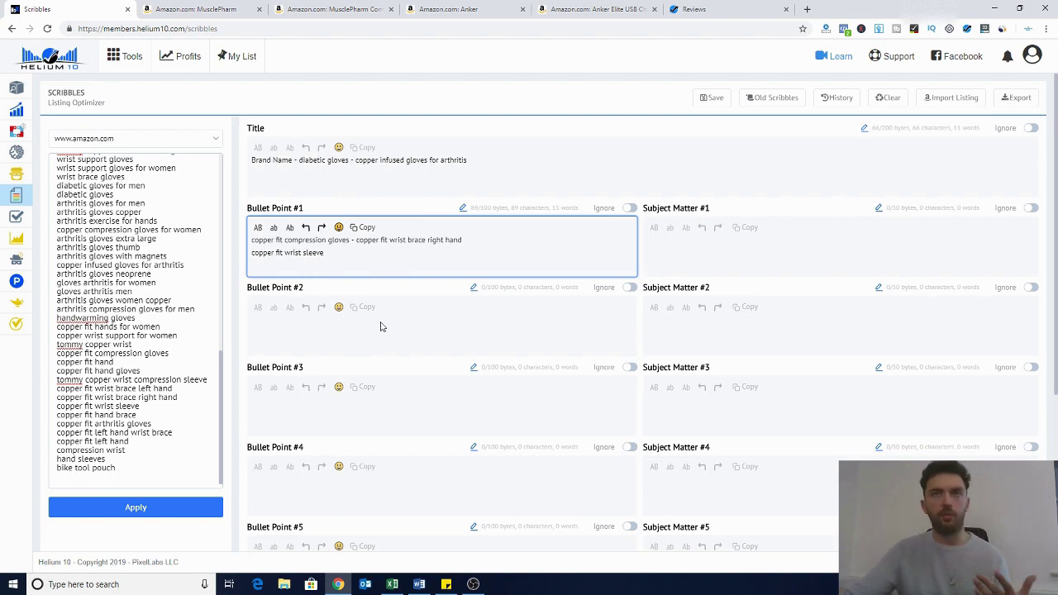
Copy "tommy copper compression gloves" from the phrase list and add it to the end of Bullet Point #1
left_click(319, 341)
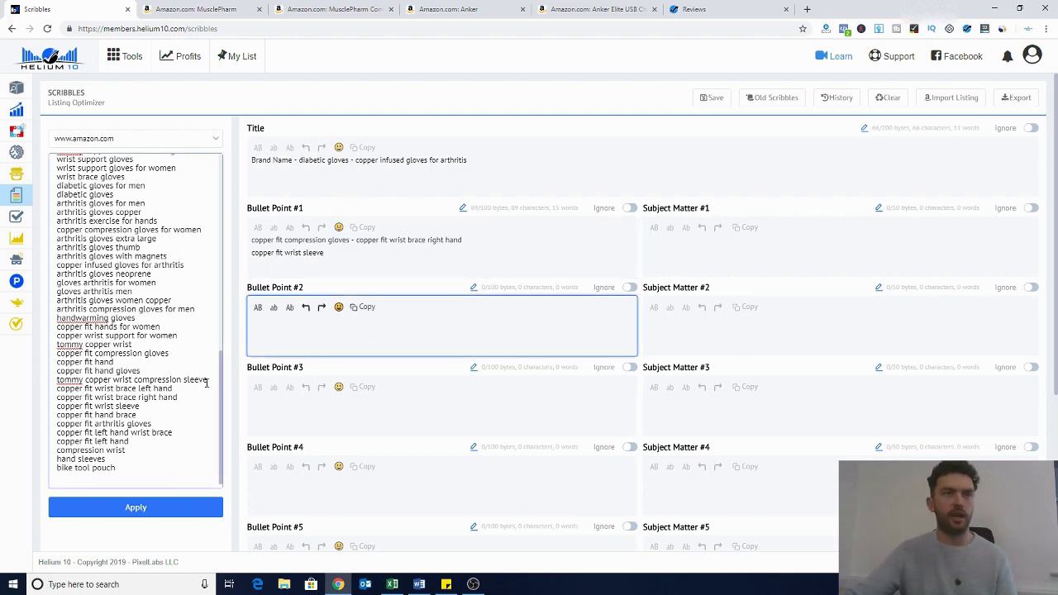
scroll(147, 241, "up", 1)
scroll(147, 241, "up", 3)
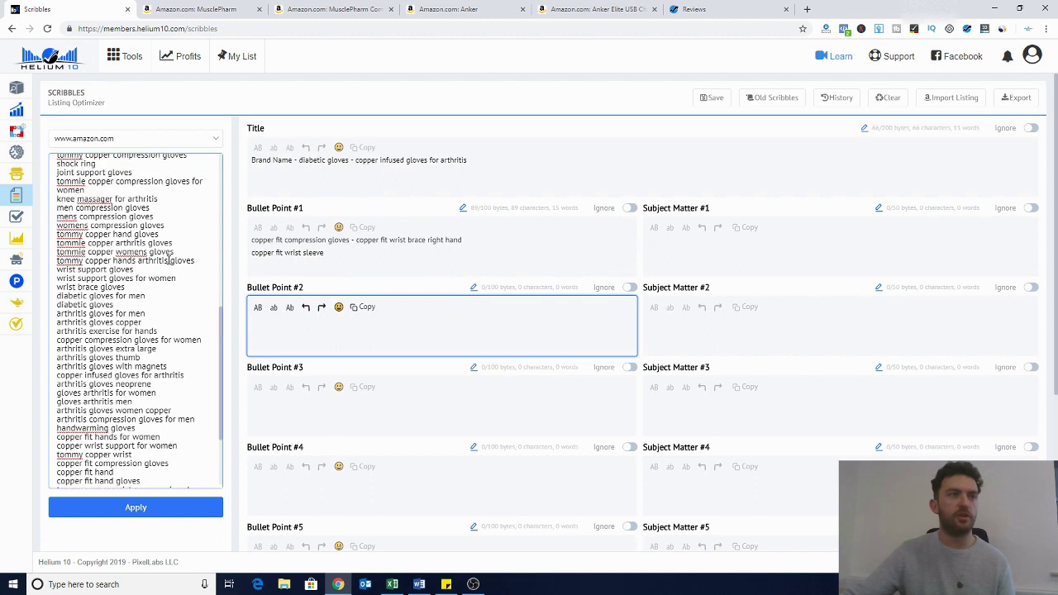
left_click_drag(205, 266, 58, 266)
key("ctrl+c")
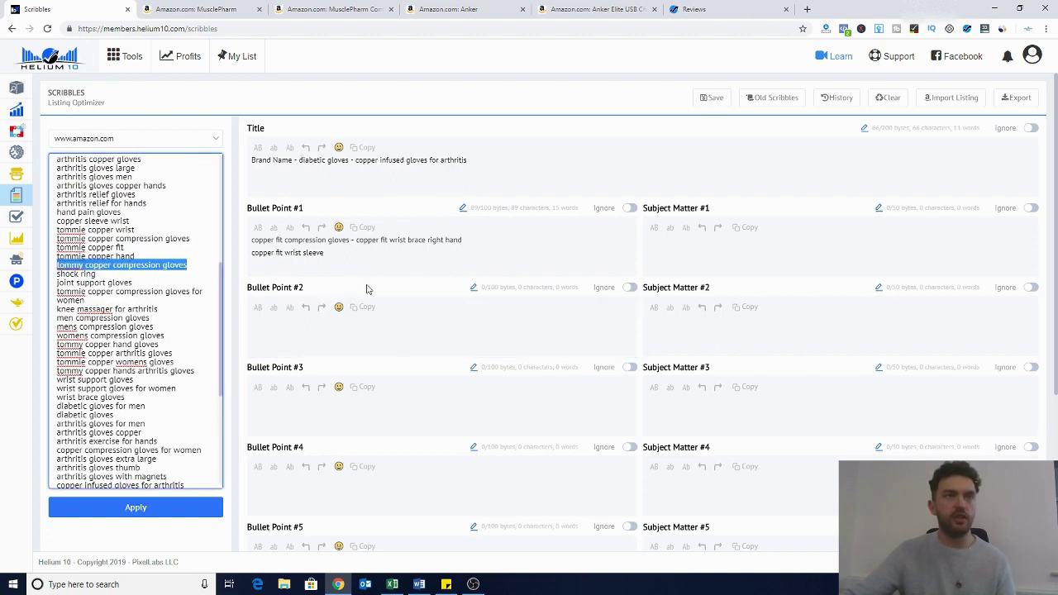
left_click(376, 255)
key("ctrl+v")
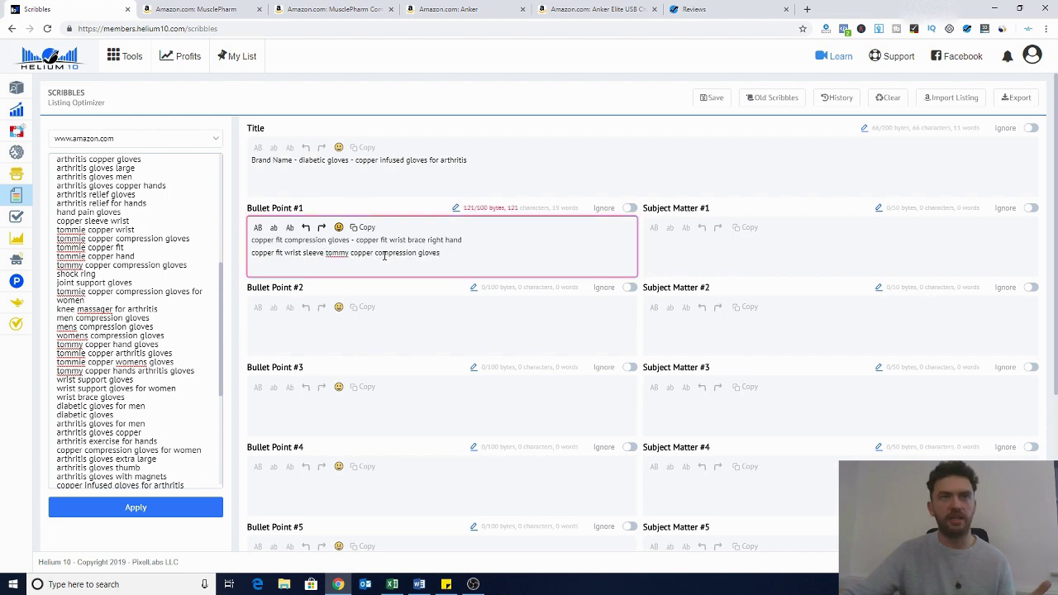
Move the phrase "tommy copper compression gloves" from Bullet Point #1 to the Description
left_click_drag(446, 256, 323, 255)
key("ctrl+c")
key("BackSpace")
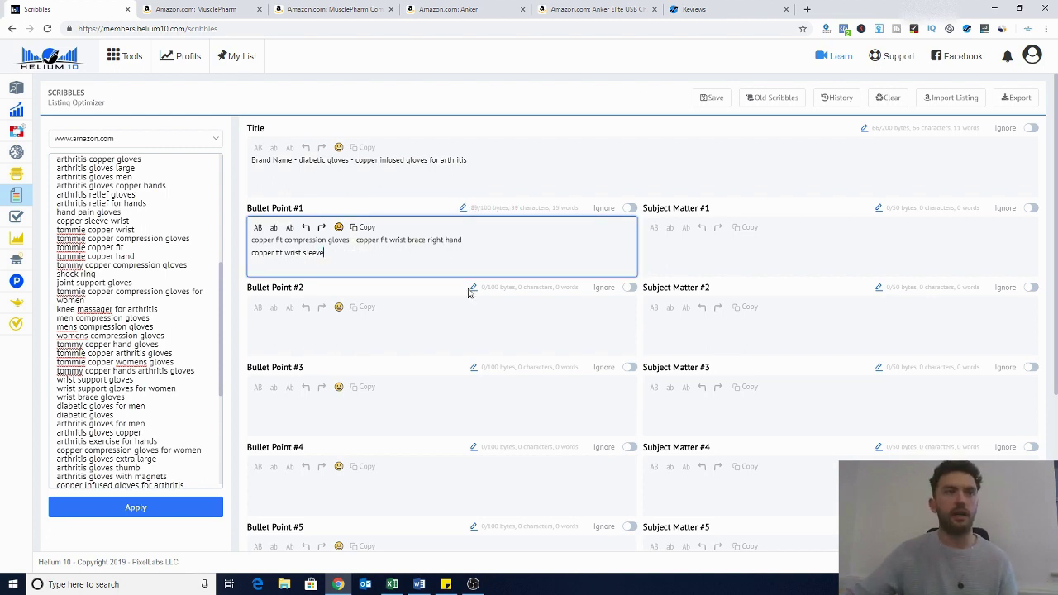
scroll(436, 327, "down", 1)
scroll(437, 332, "down", 3)
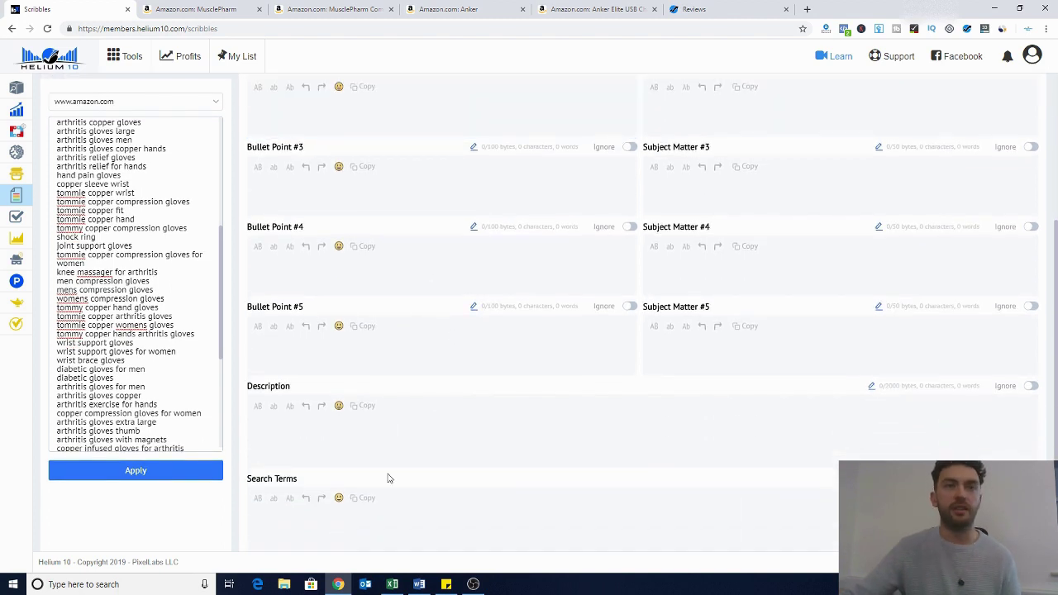
left_click(323, 439)
left_click(323, 521)
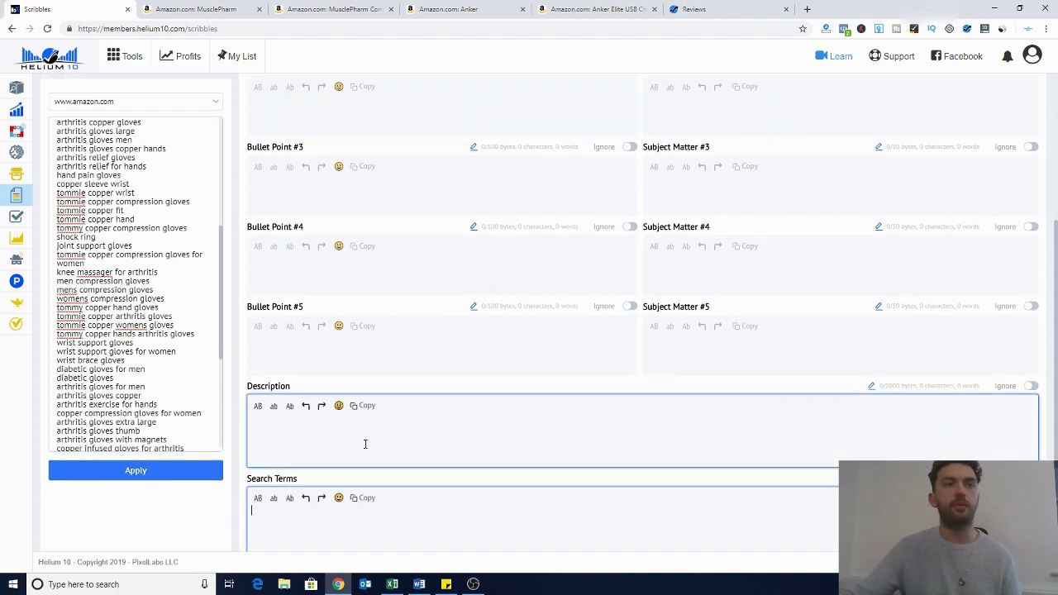
scroll(366, 450, "down", 1)
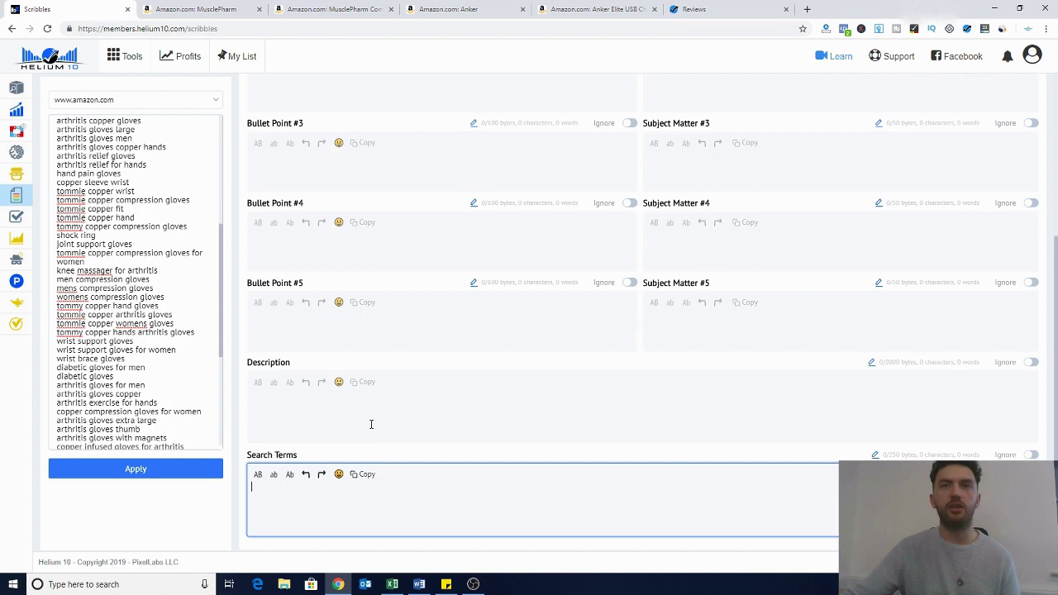
left_click(344, 423)
key("ctrl+v")
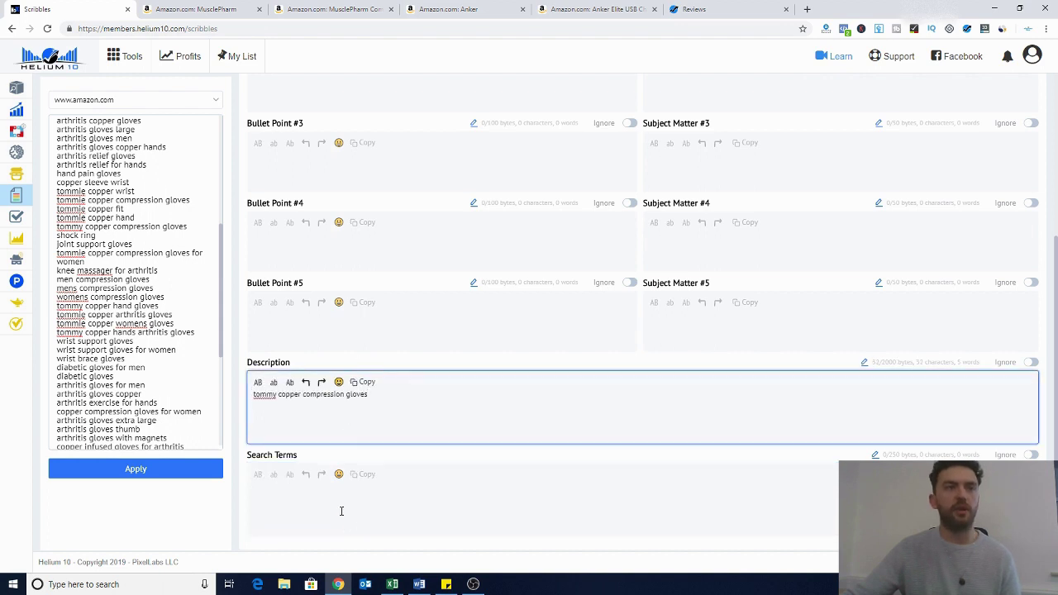
Put "tommy copper compression gloves" into the Search Terms and Bullet Point #4 as well
left_click(341, 510)
key("ctrl+v")
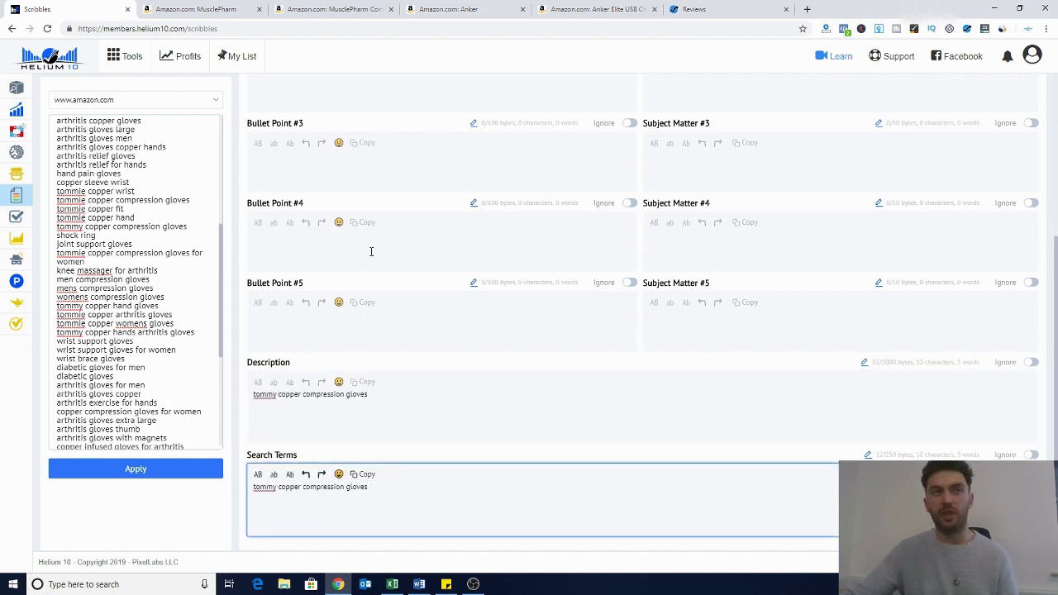
left_click(371, 252)
key("ctrl+v")
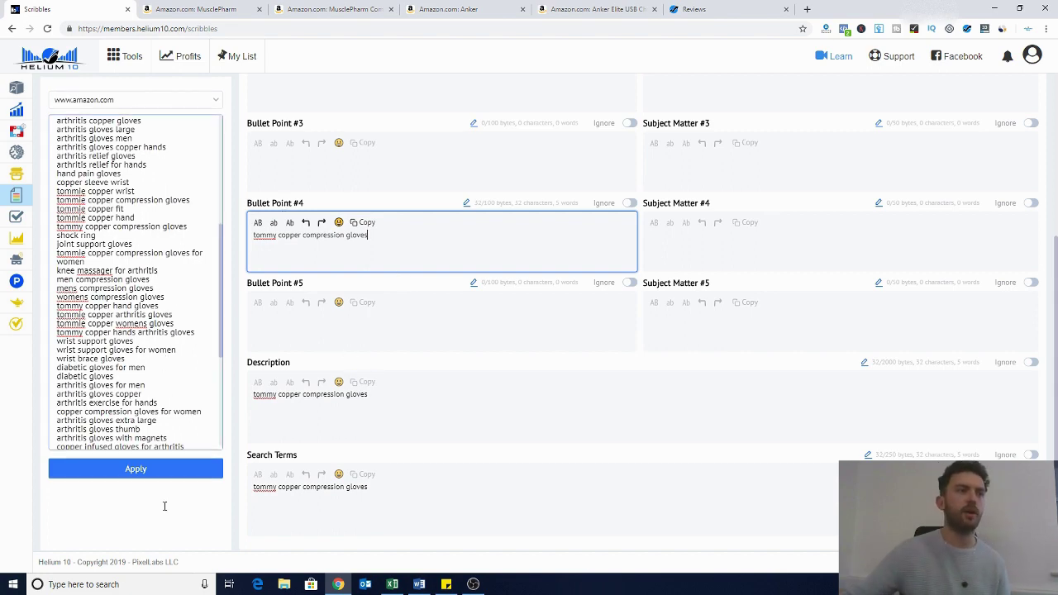
Apply the pasted phrase list to the listing and check which words and phrases are already used
scroll(154, 347, "up", 3)
scroll(154, 348, "up", 2)
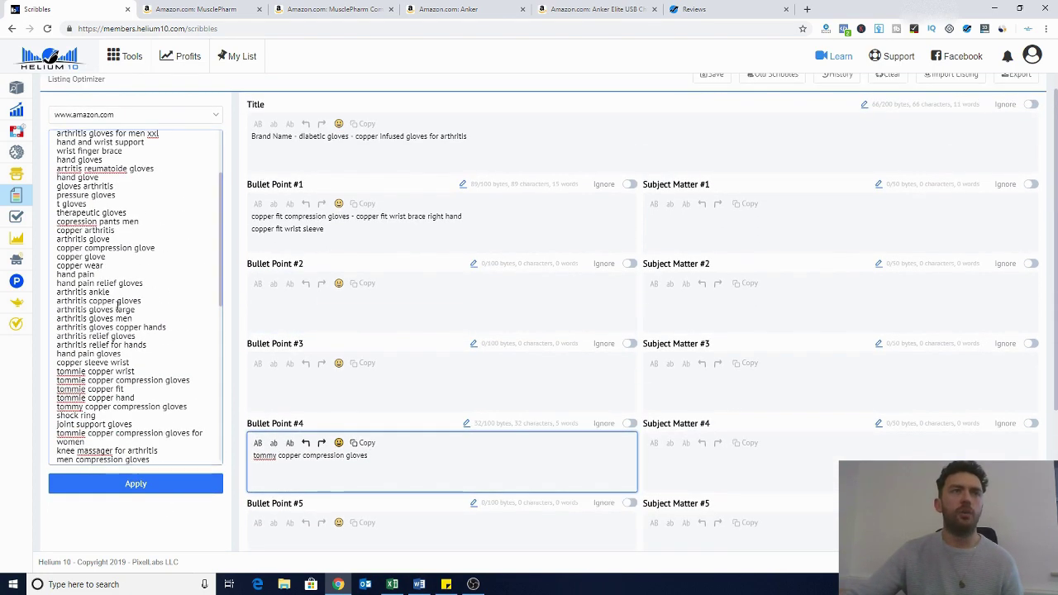
left_click(135, 484)
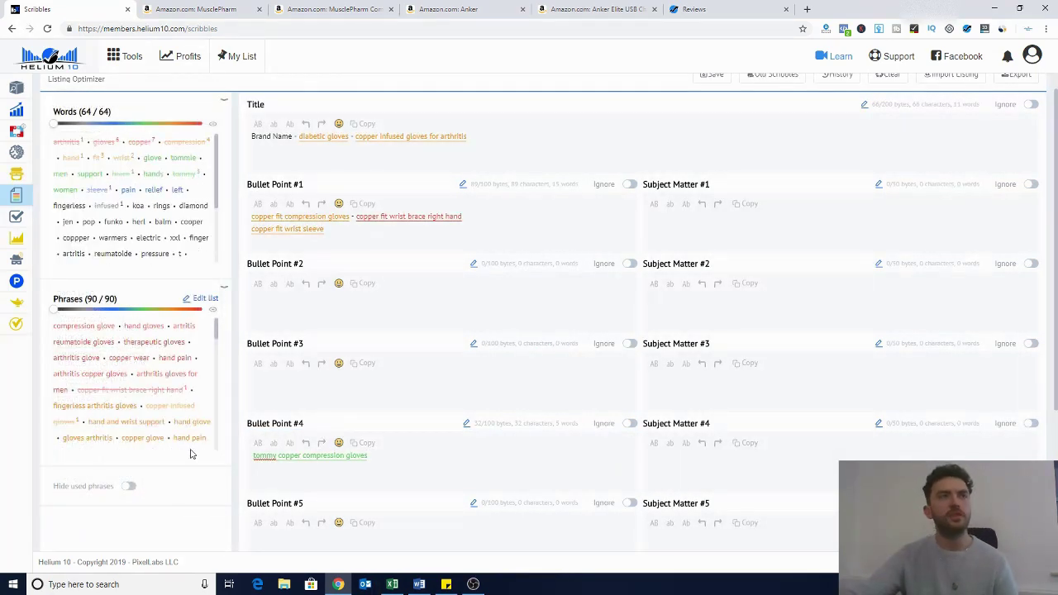
mouse_move(58, 232)
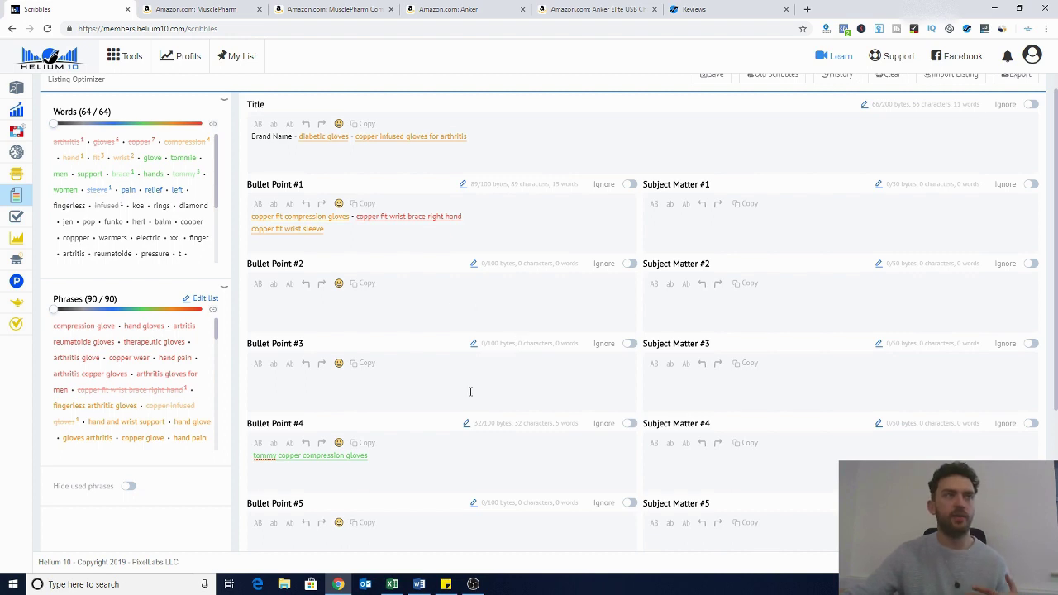
Look over the Scribbles listing from the bullet points through the Description and Search Terms
scroll(401, 306, "down", 1)
scroll(413, 318, "down", 3)
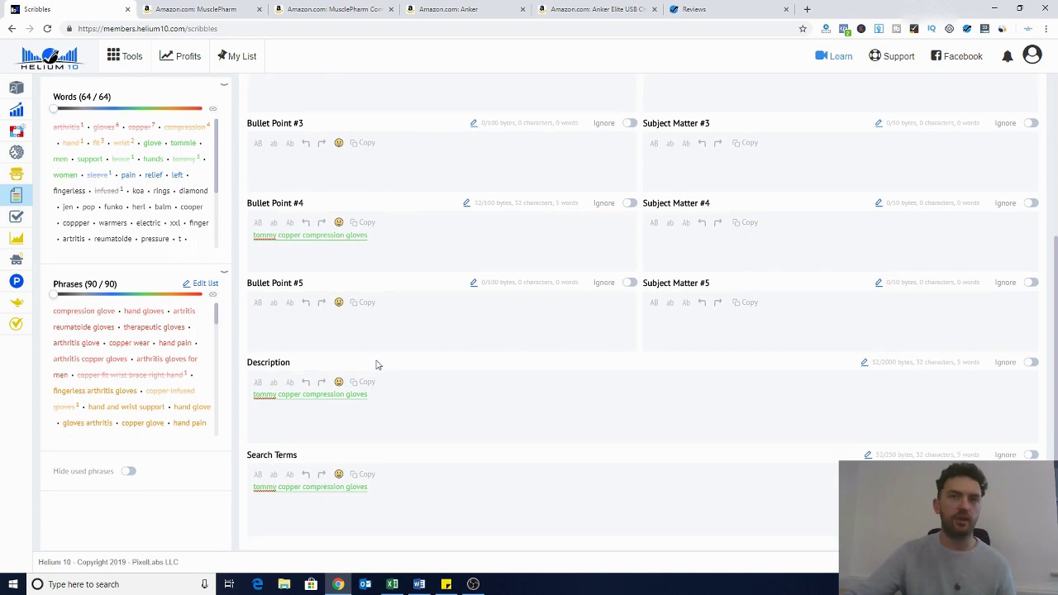
scroll(404, 347, "up", 4)
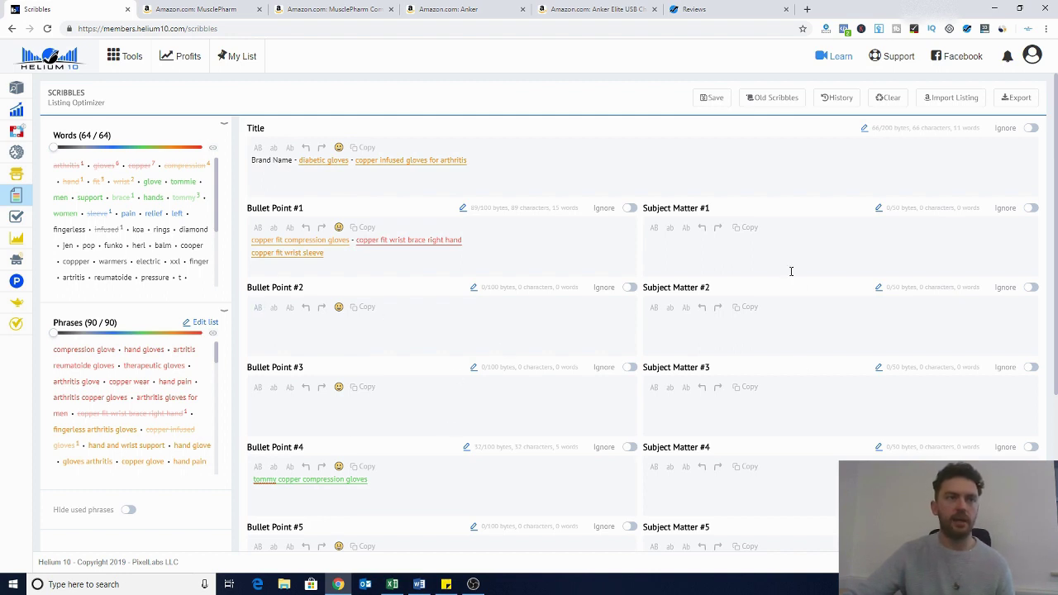
key("alt+Tab")
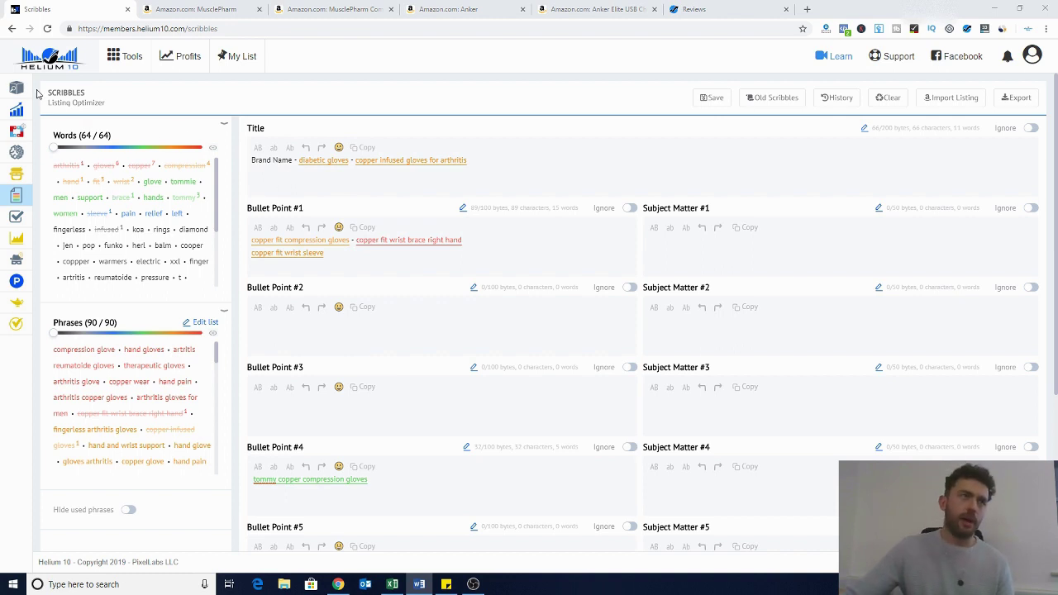
Return to the Helium 10 dashboard and look over the overview of available tools
left_click(48, 64)
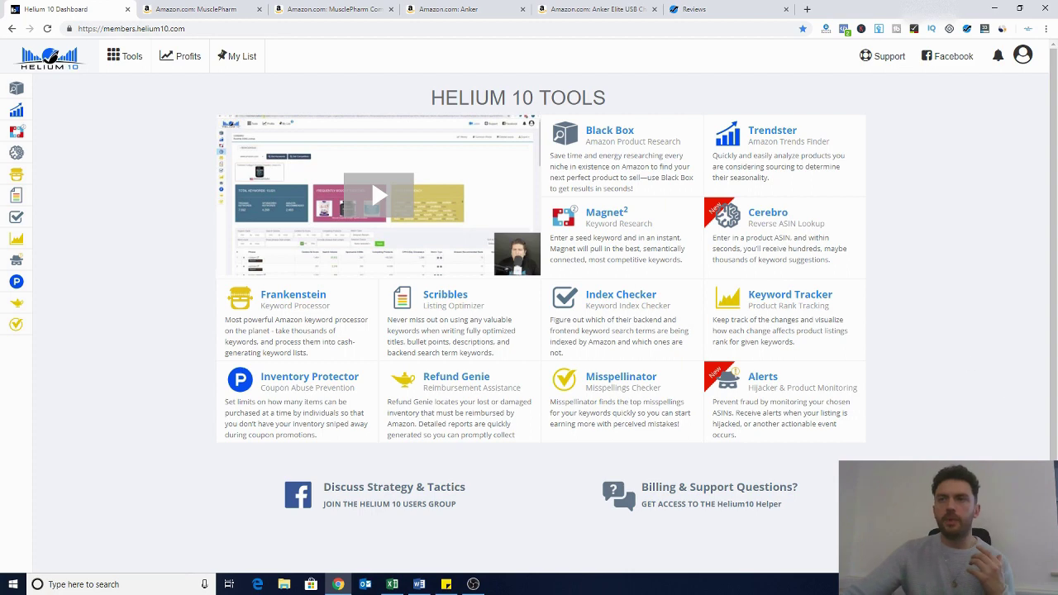
scroll(710, 376, "down", 1)
scroll(643, 360, "up", 1)
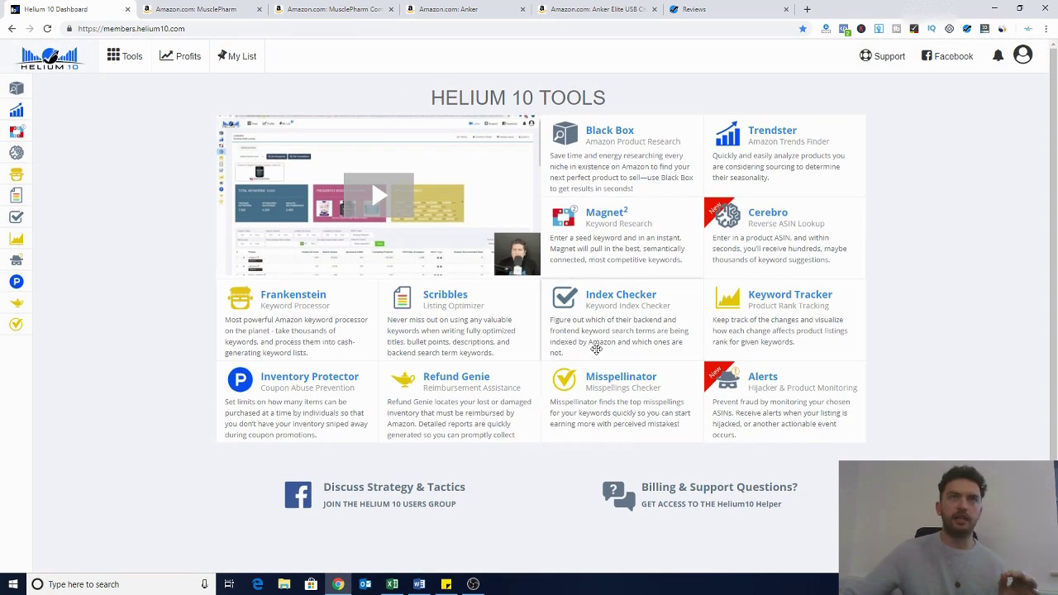
scroll(661, 334, "down", 1)
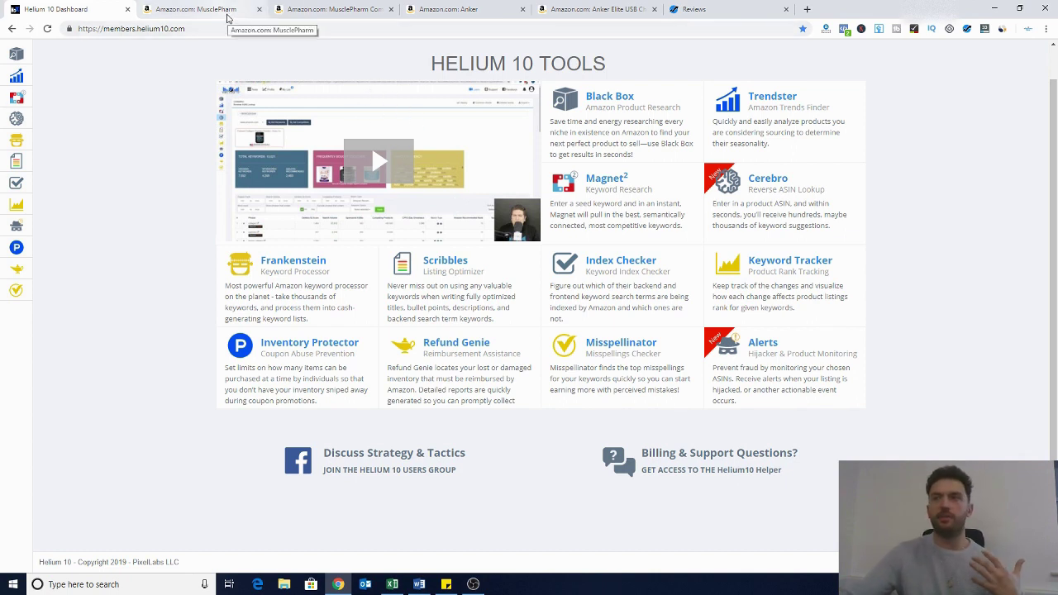
Switch to the MusclePharm Amazon store page and examine its banner, featured products, video and product grid
left_click(215, 18)
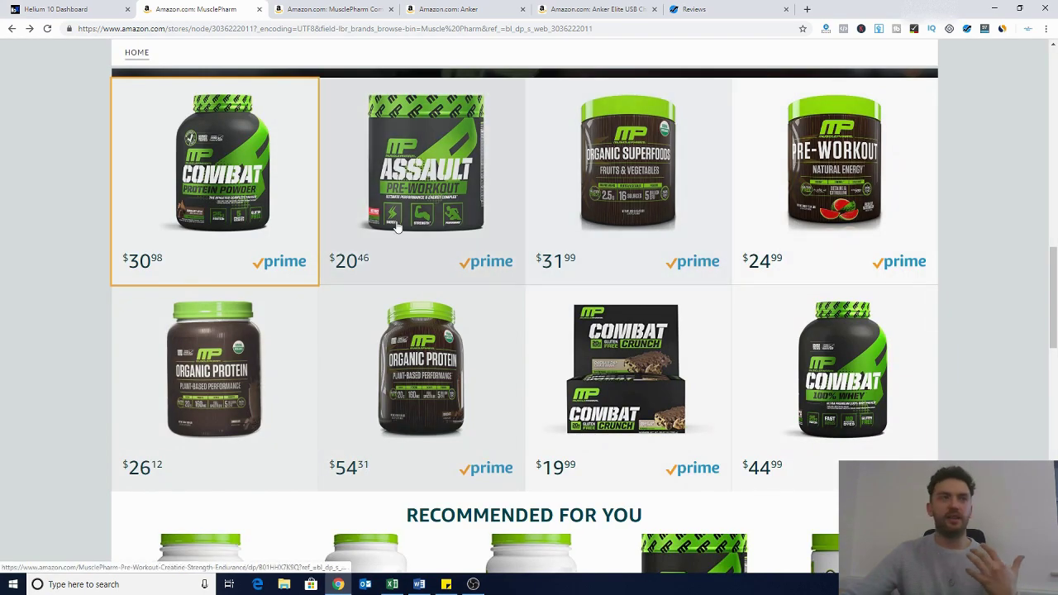
scroll(503, 248, "up", 1)
scroll(478, 244, "up", 8)
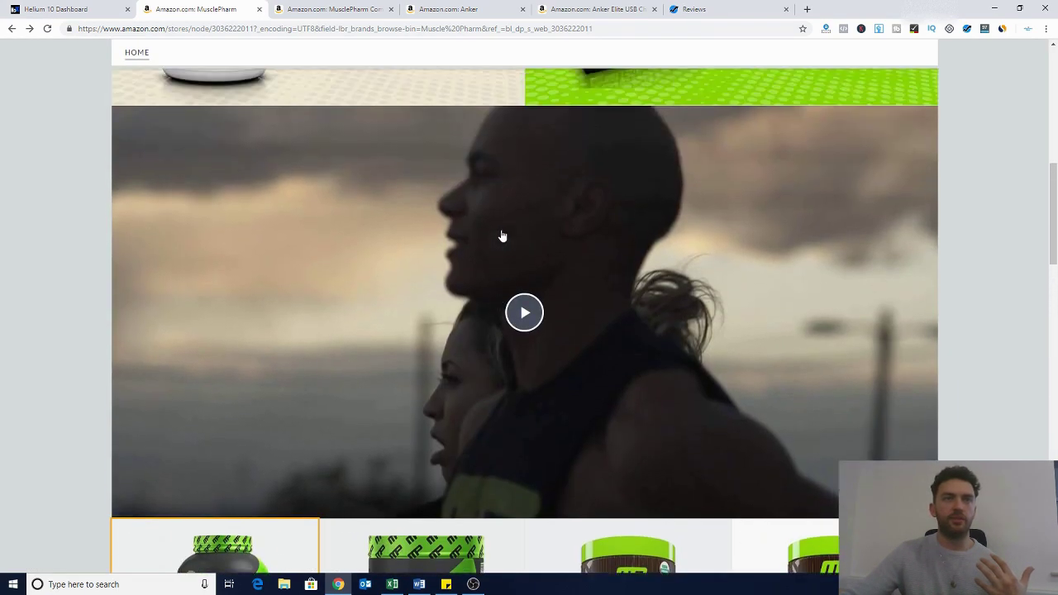
scroll(519, 239, "up", 5)
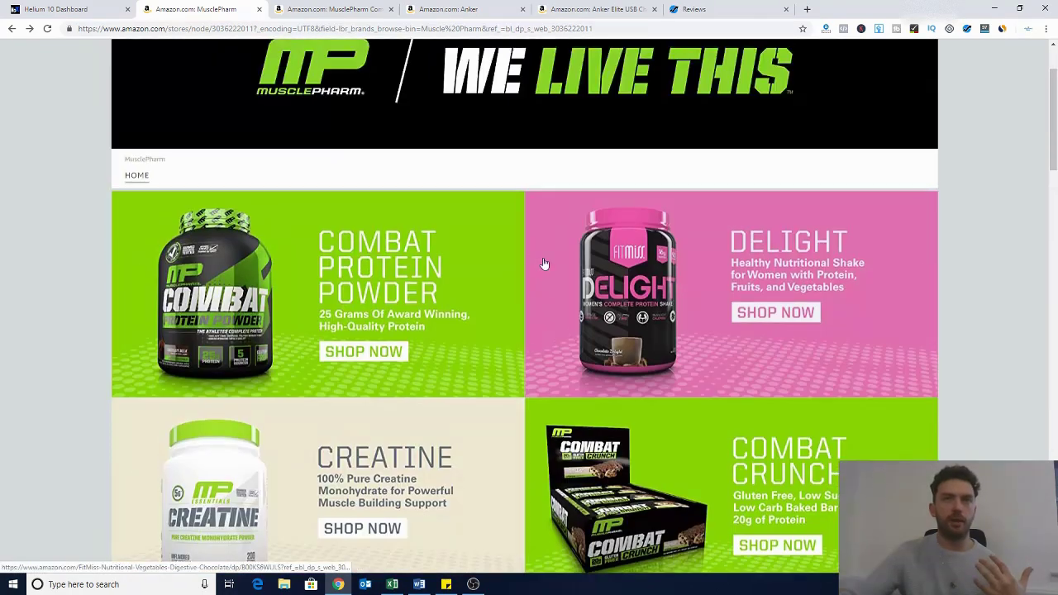
scroll(551, 294, "down", 1)
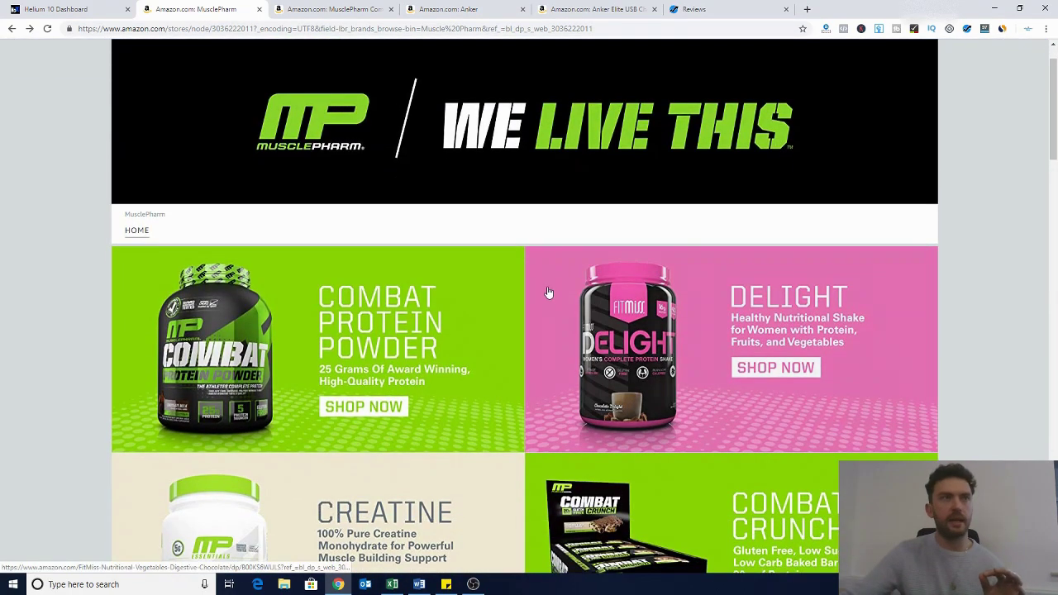
scroll(537, 286, "up", 1)
scroll(538, 284, "down", 1)
scroll(529, 314, "down", 8)
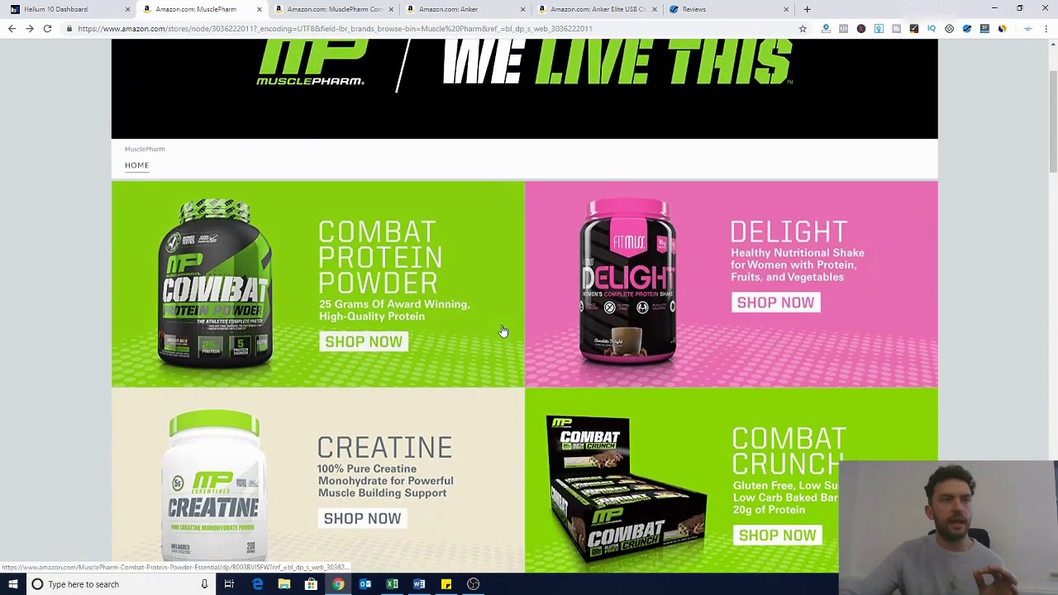
scroll(502, 331, "down", 4)
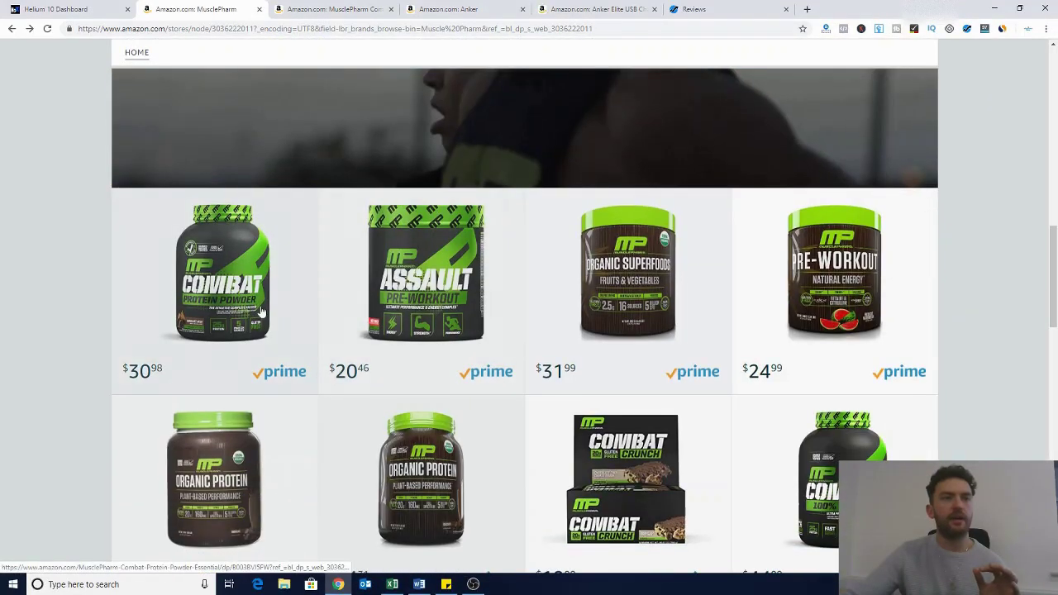
Switch to the MusclePharm Combat Protein Powder listing and preview its product images
key("ctrl+Tab")
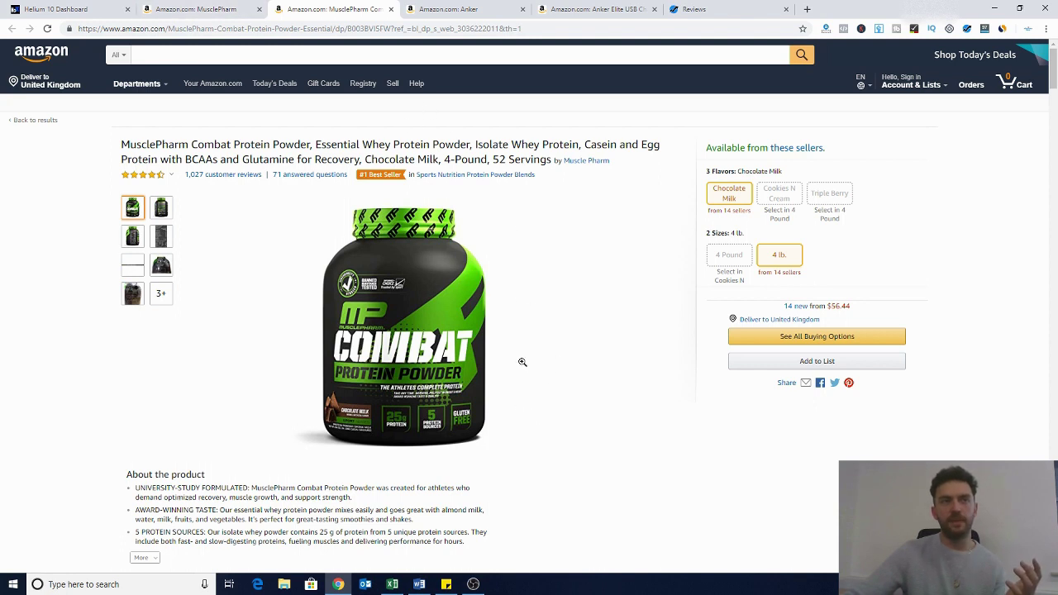
mouse_move(161, 213)
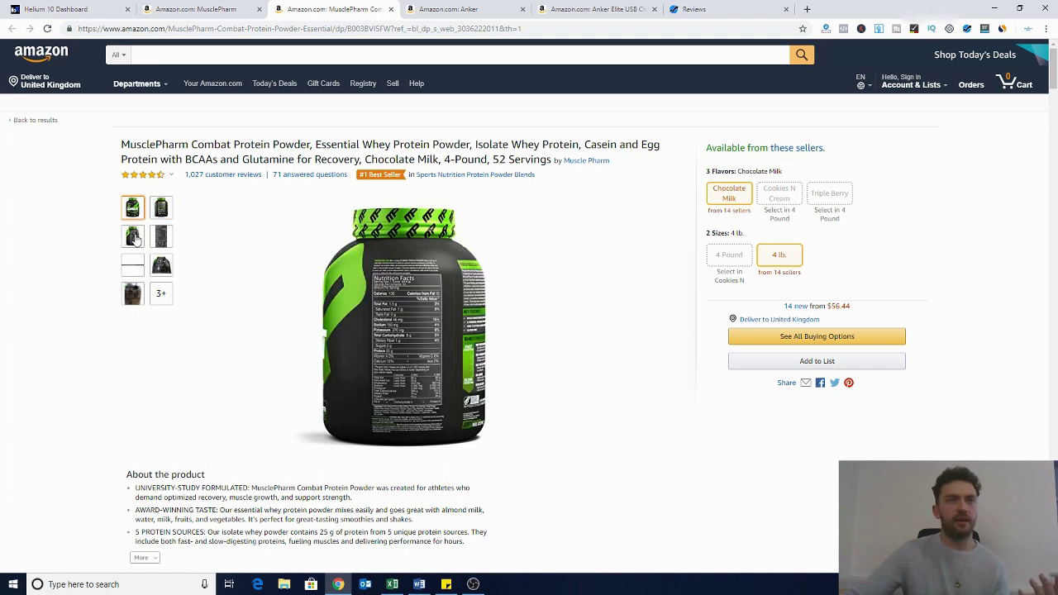
mouse_move(160, 238)
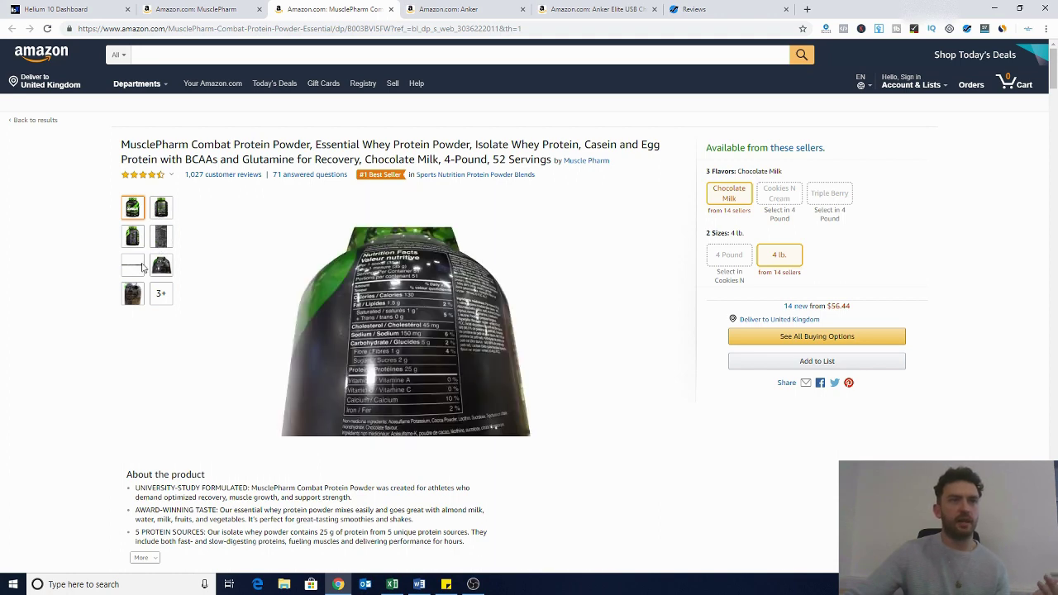
mouse_move(139, 270)
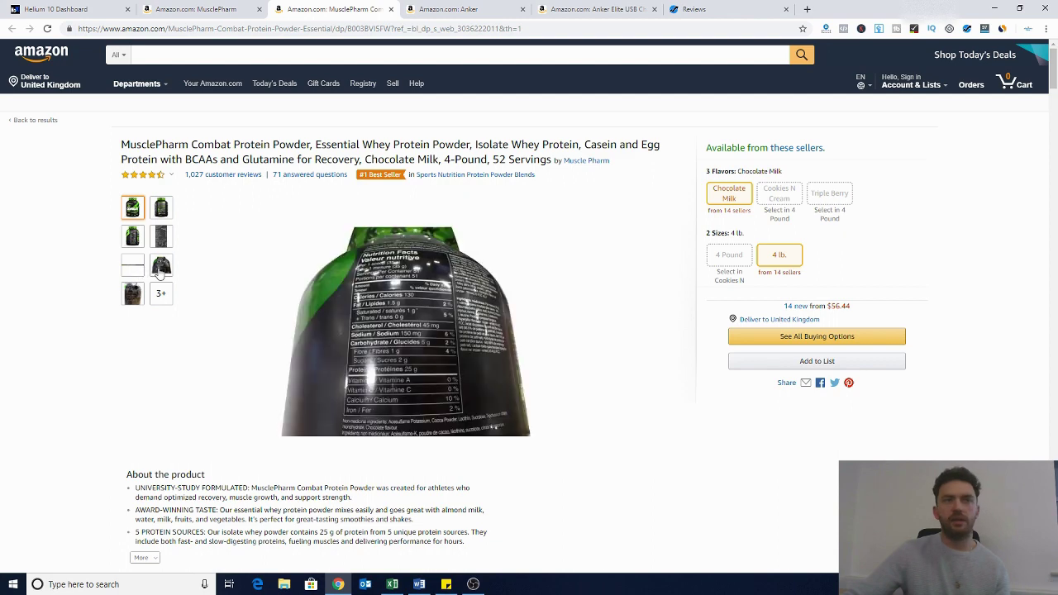
mouse_move(156, 299)
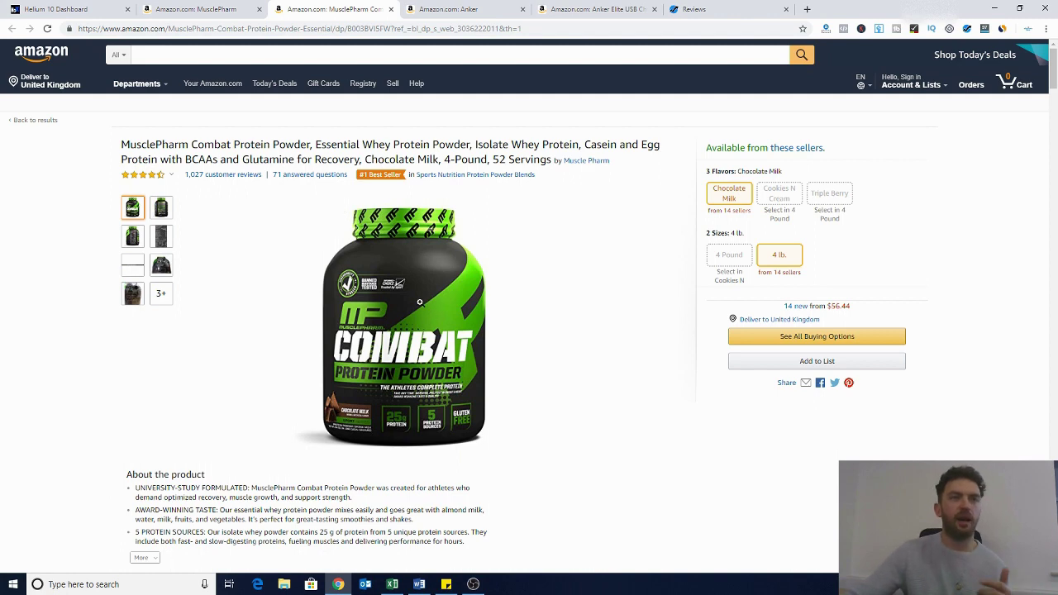
Examine the product description, price and sales rank chart, and revenue calculator on the Combat Protein Powder listing
scroll(462, 334, "down", 2)
scroll(467, 337, "down", 3)
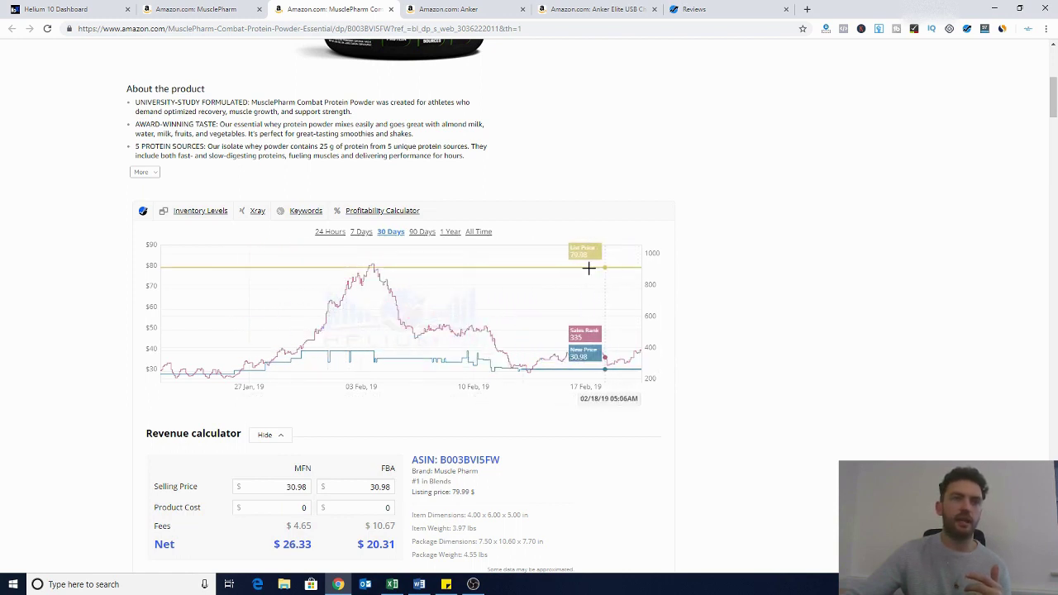
scroll(413, 352, "down", 1)
scroll(412, 352, "down", 2)
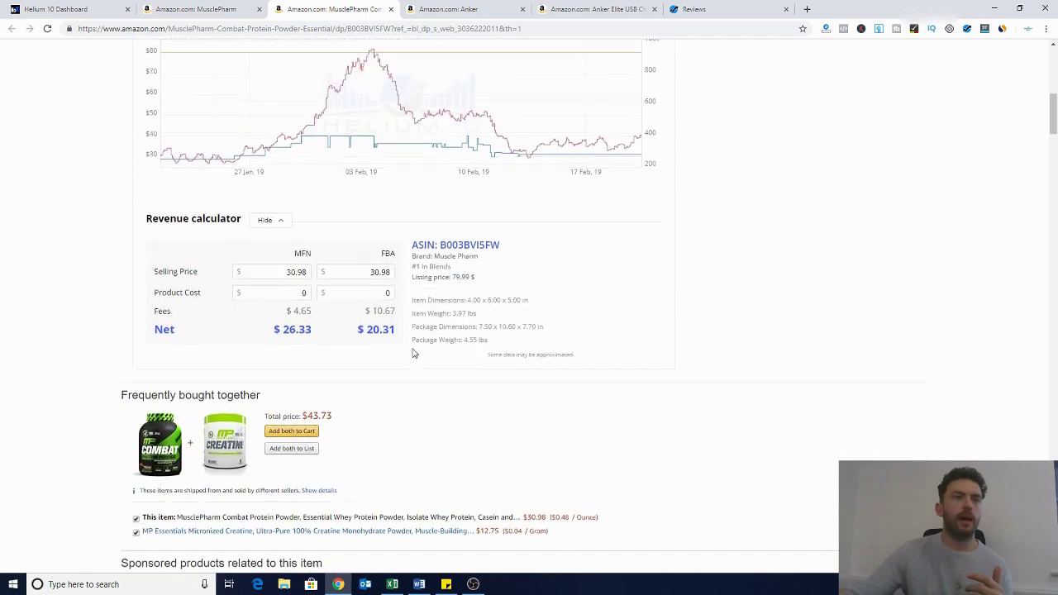
scroll(412, 353, "up", 5)
scroll(409, 315, "up", 2)
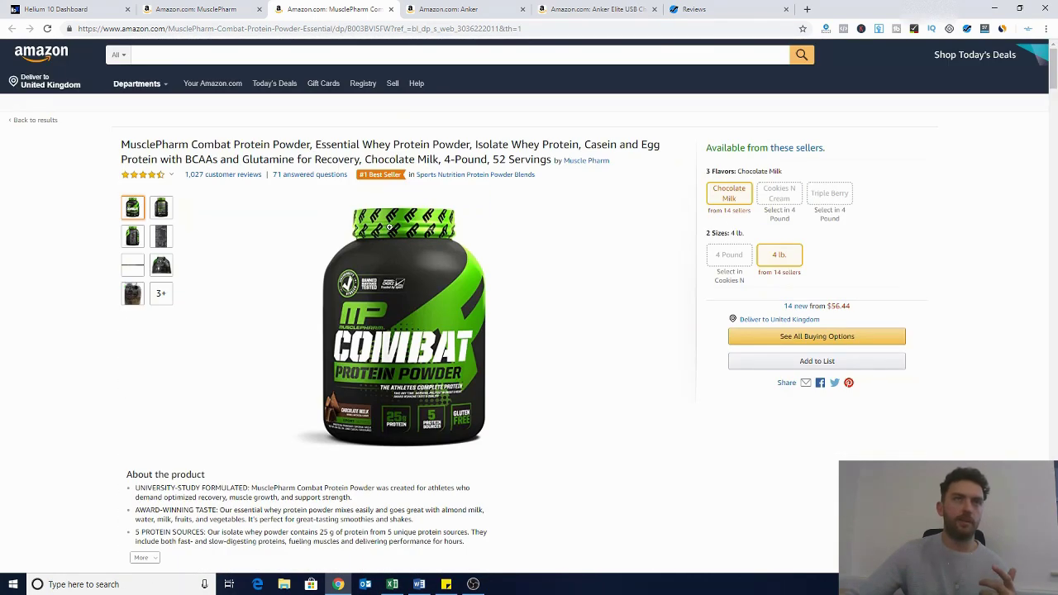
Switch to the Anker Amazon store page and examine its banner, category navigation and portable power products
left_click(450, 10)
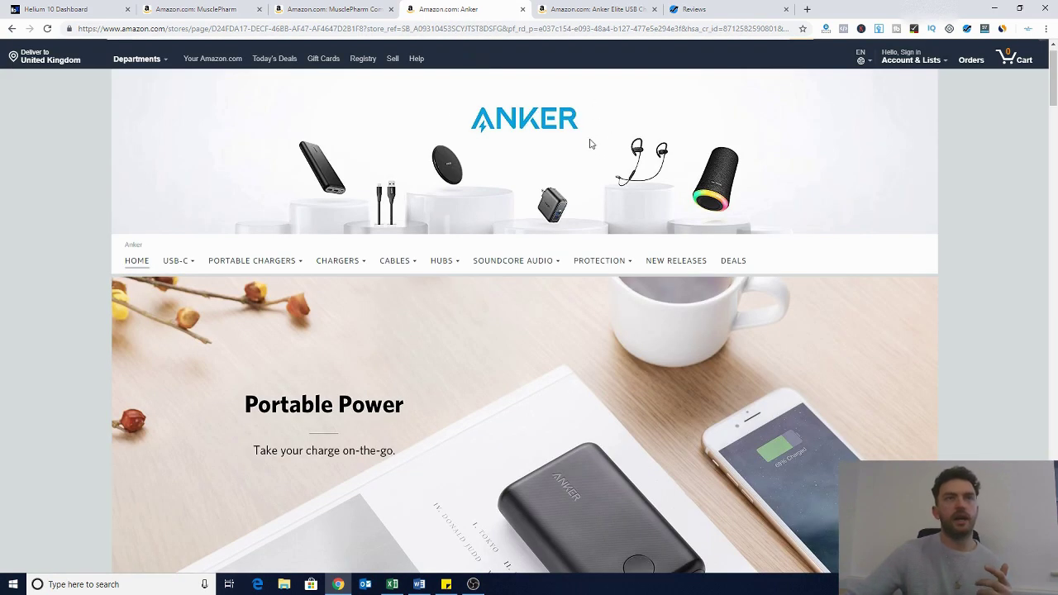
scroll(586, 169, "down", 2)
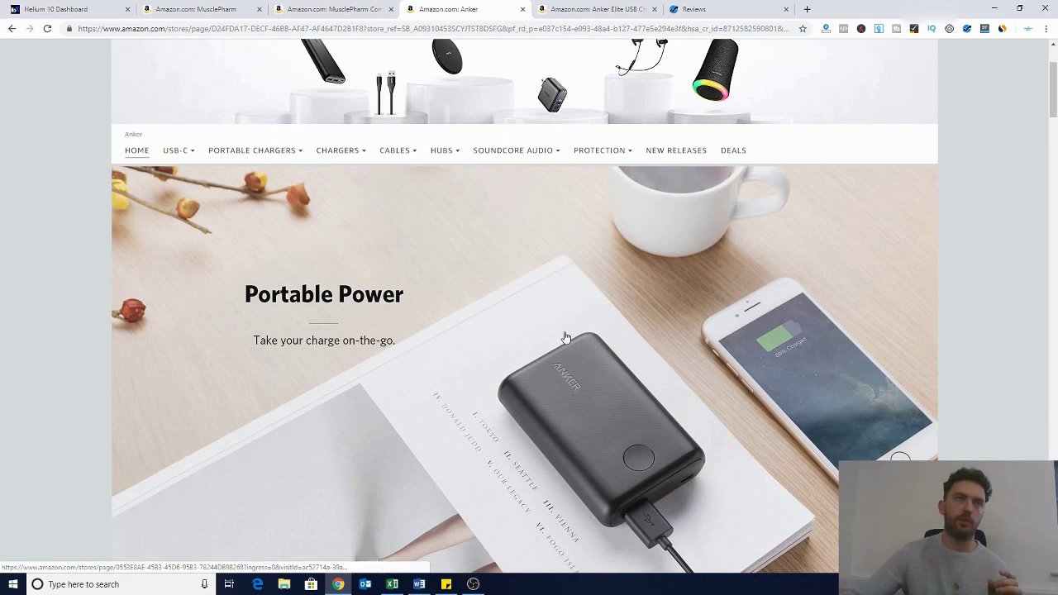
scroll(569, 337, "down", 3)
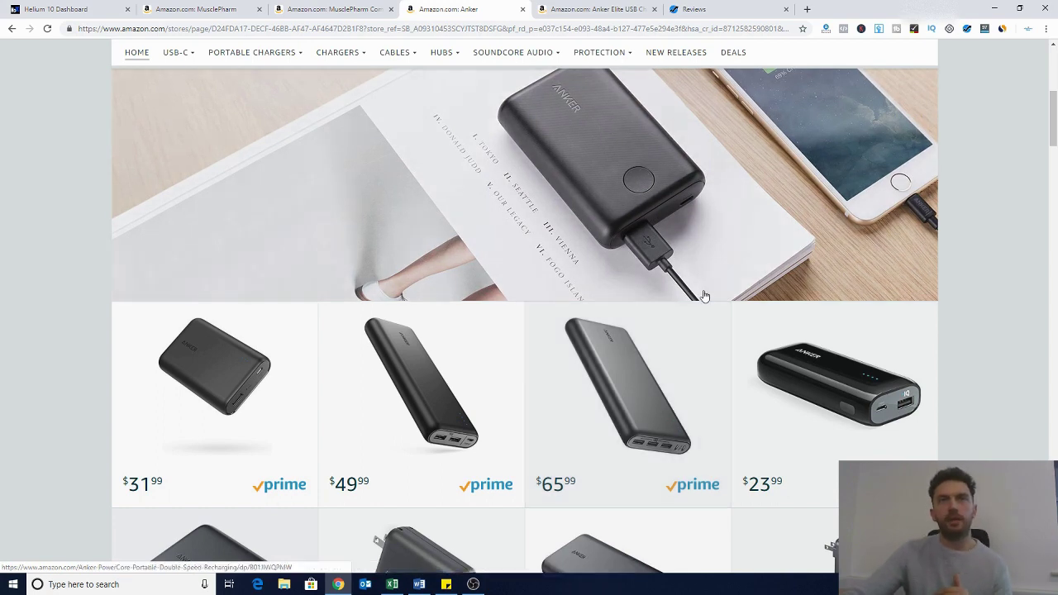
Switch to the Anker Elite USB Charger listing and examine each of its product images for design and feature messaging
left_click(606, 10)
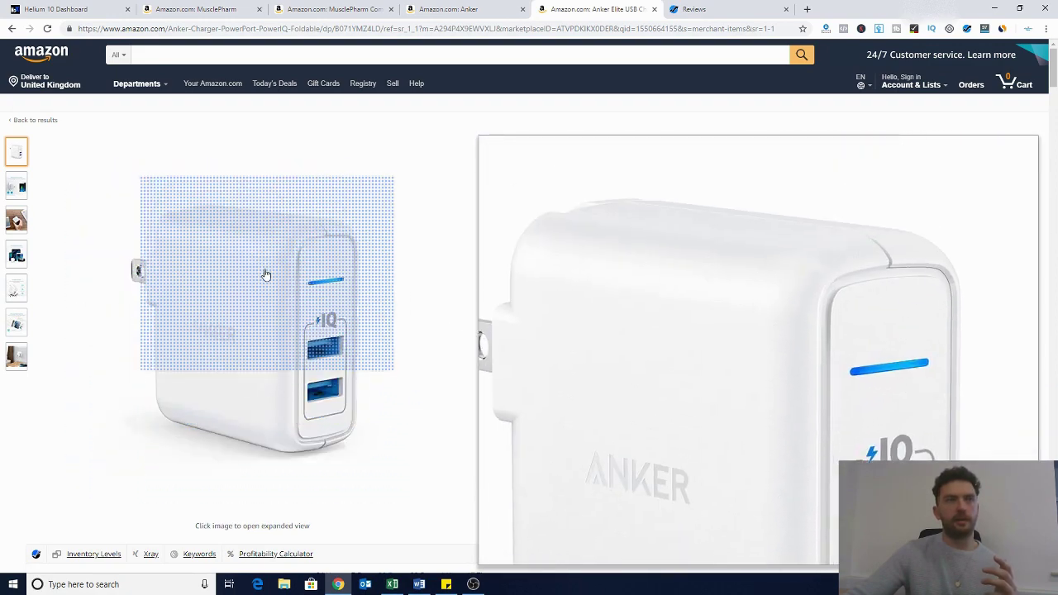
mouse_move(15, 189)
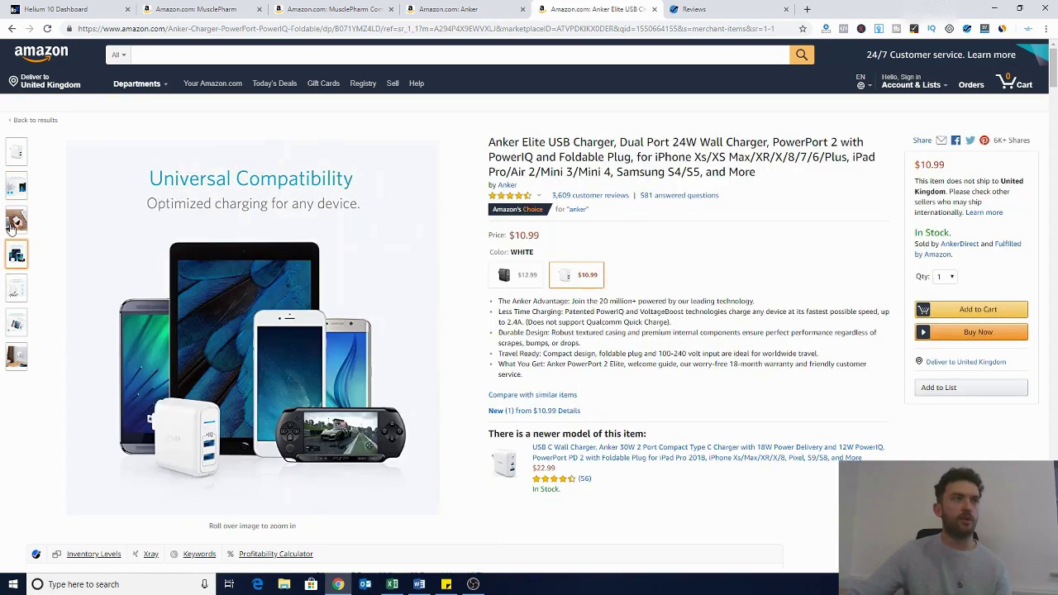
mouse_move(14, 227)
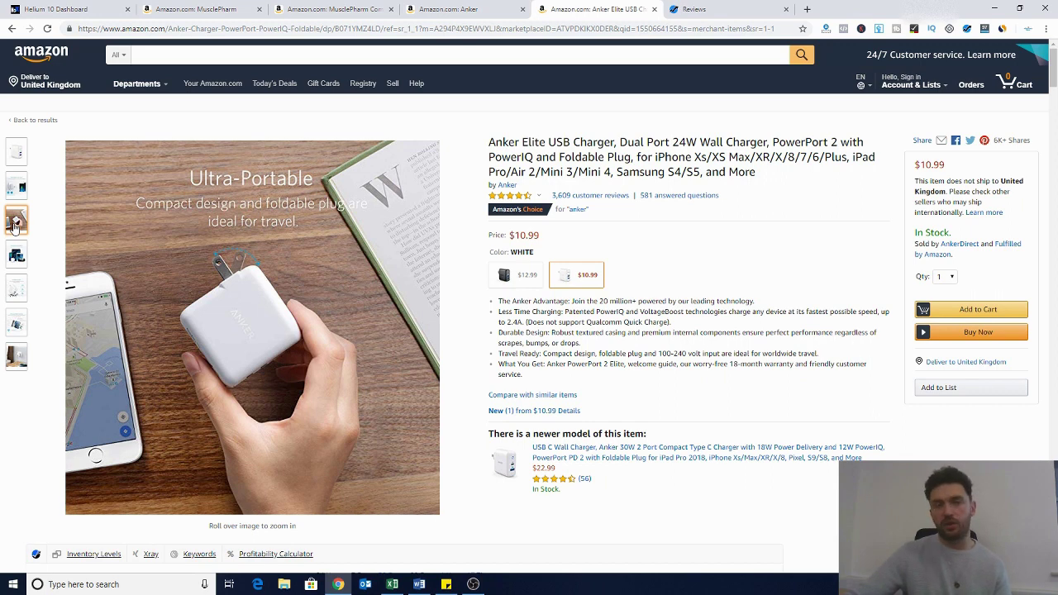
mouse_move(15, 257)
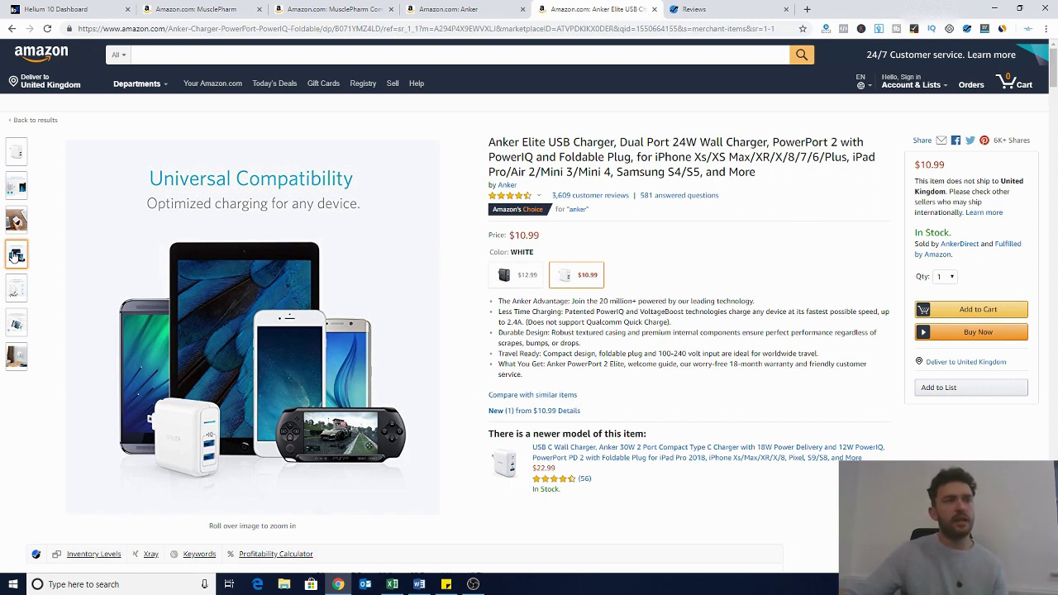
mouse_move(15, 288)
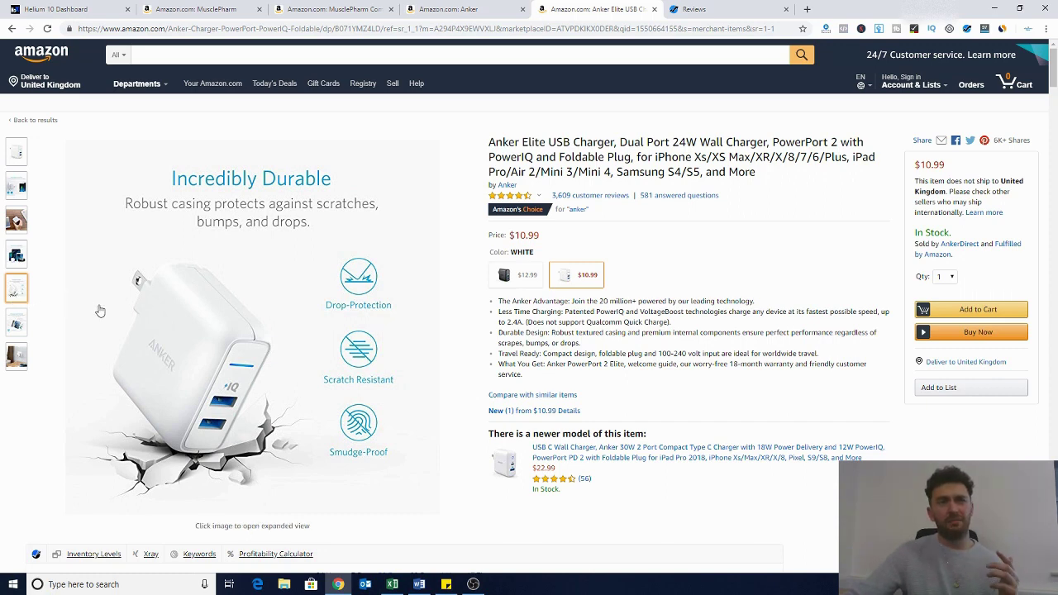
mouse_move(199, 319)
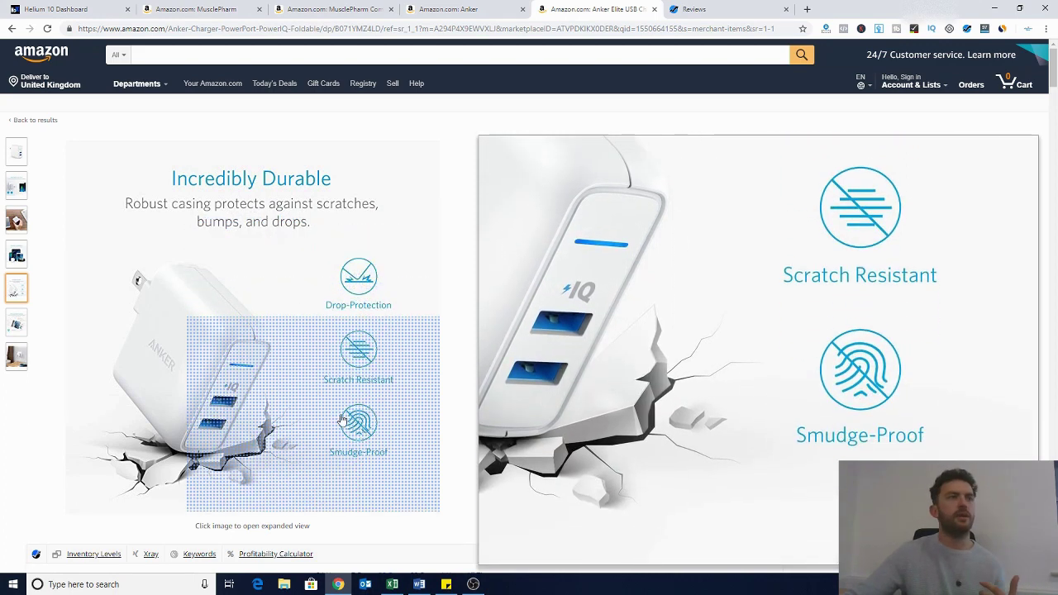
mouse_move(17, 322)
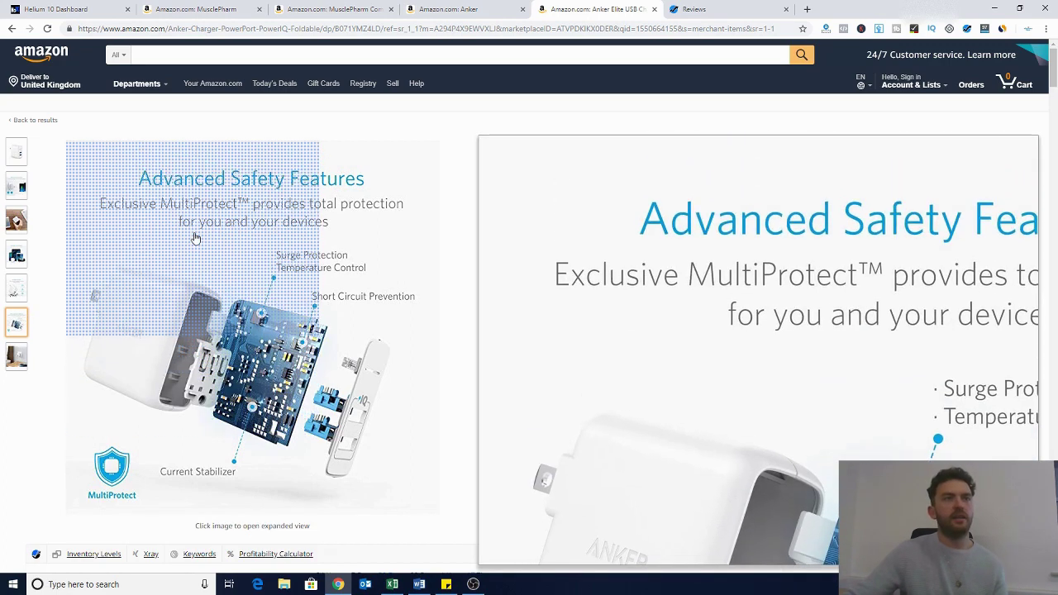
mouse_move(18, 364)
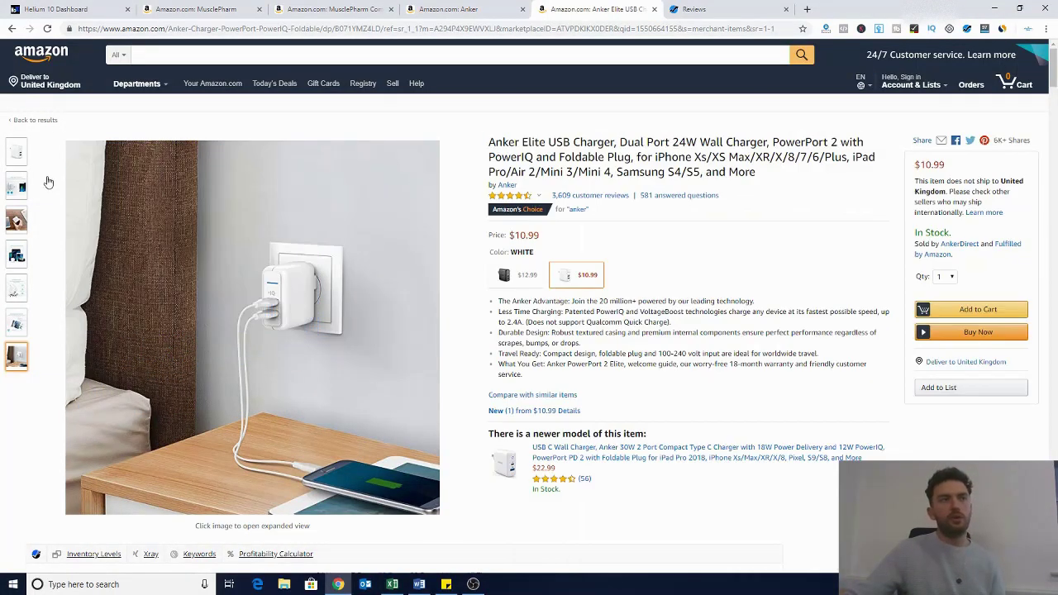
mouse_move(17, 151)
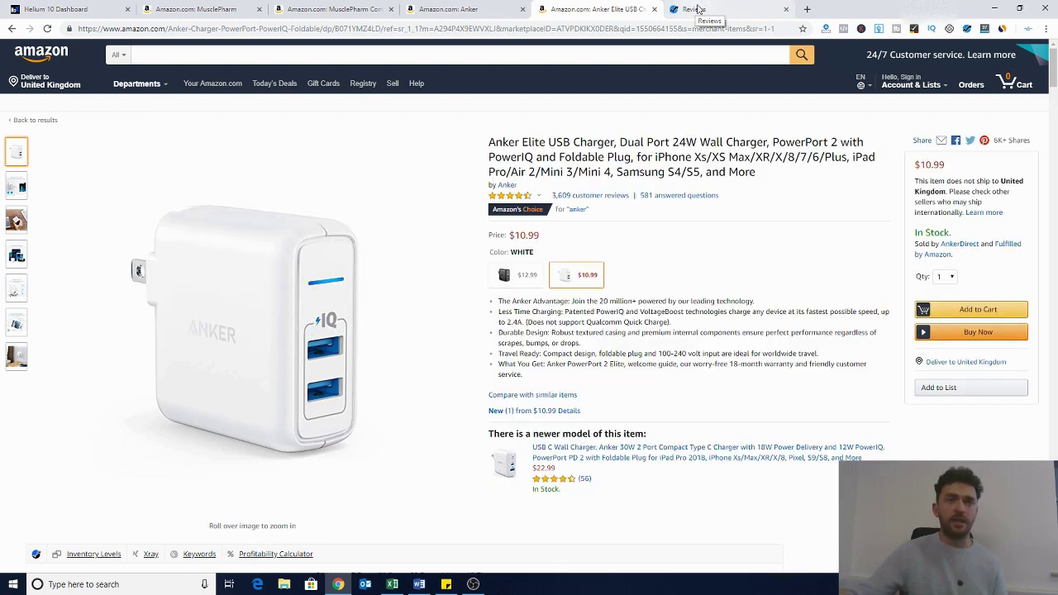
Open the Helium 10 extension's Review Downloader on the MusclePharm Combat Protein Powder listing and examine its date, verified-purchase and star-rating filters
left_click(696, 11)
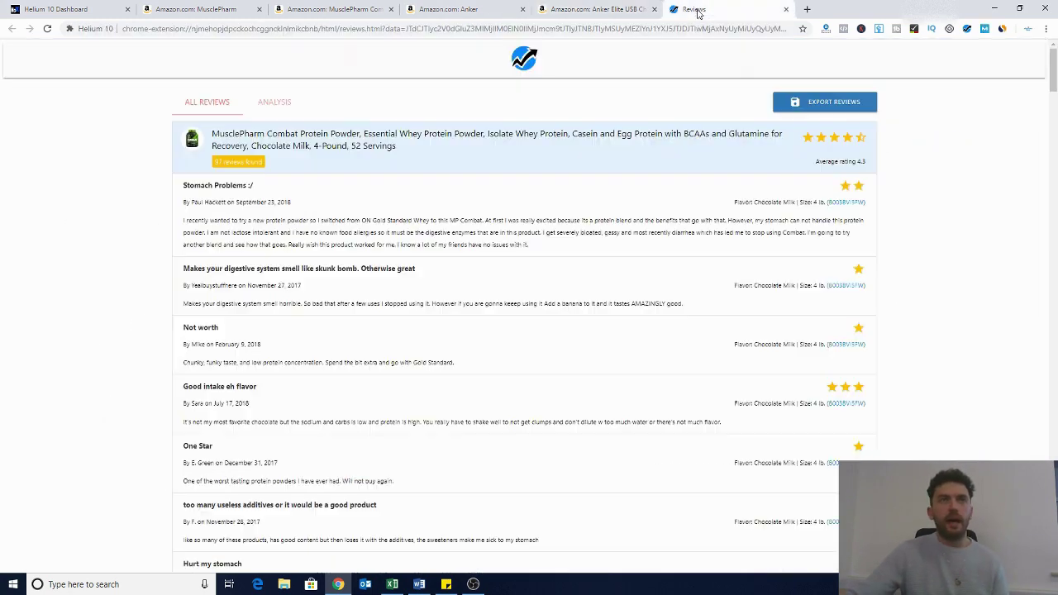
left_click(353, 10)
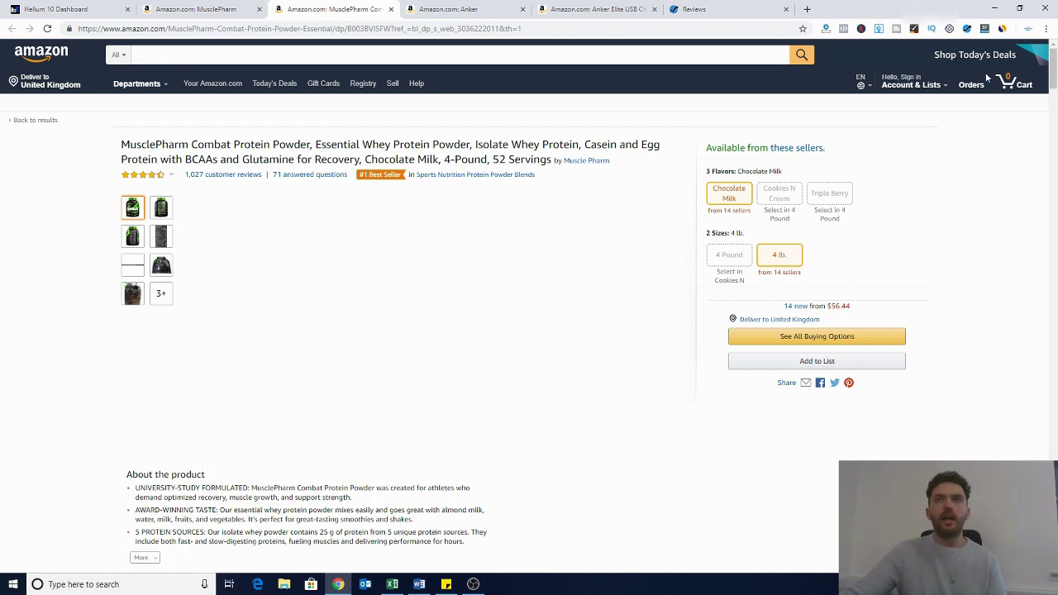
left_click(967, 29)
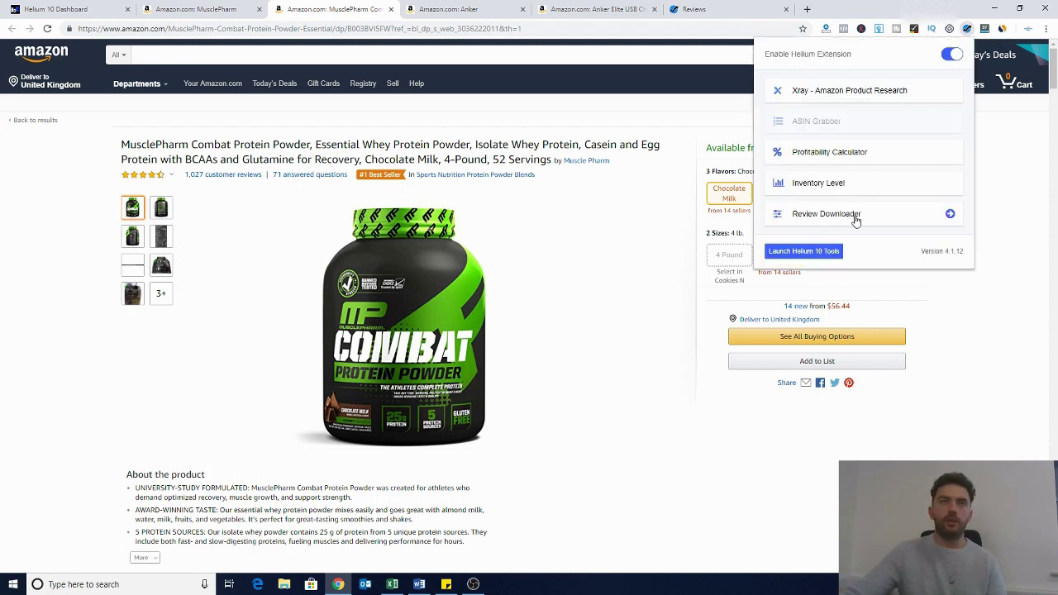
left_click(852, 220)
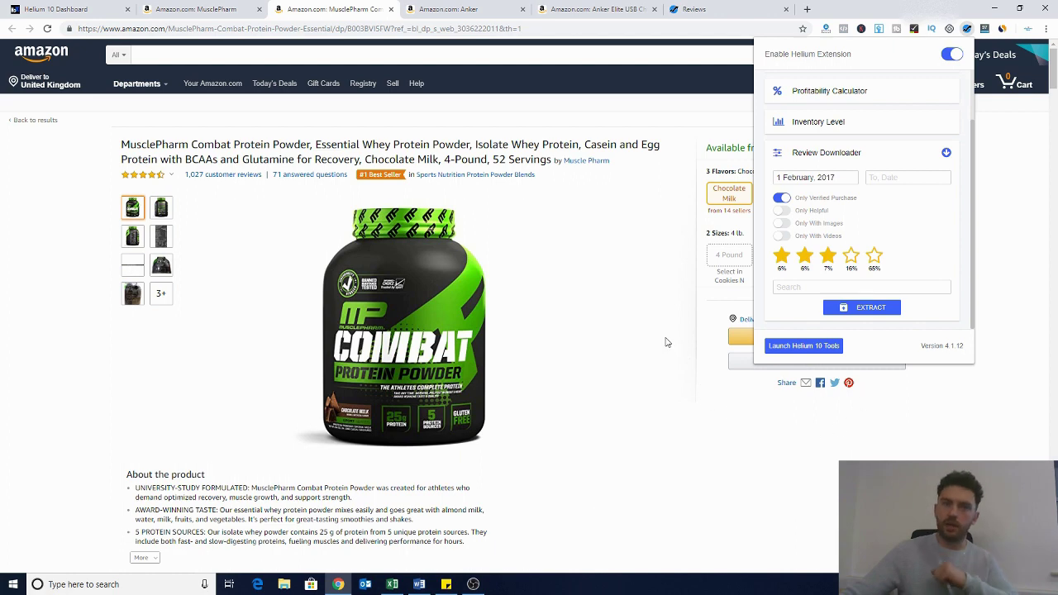
left_click(639, 321)
Switch to the extracted Combat Protein Powder reviews and compare the phrase analysis with the full review list
left_click(724, 10)
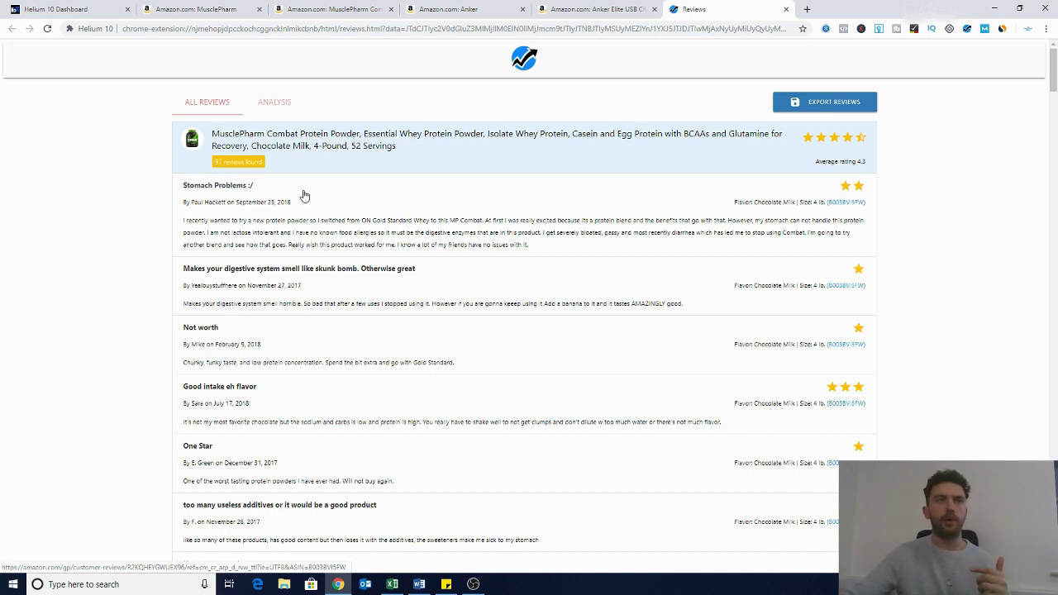
left_click(274, 105)
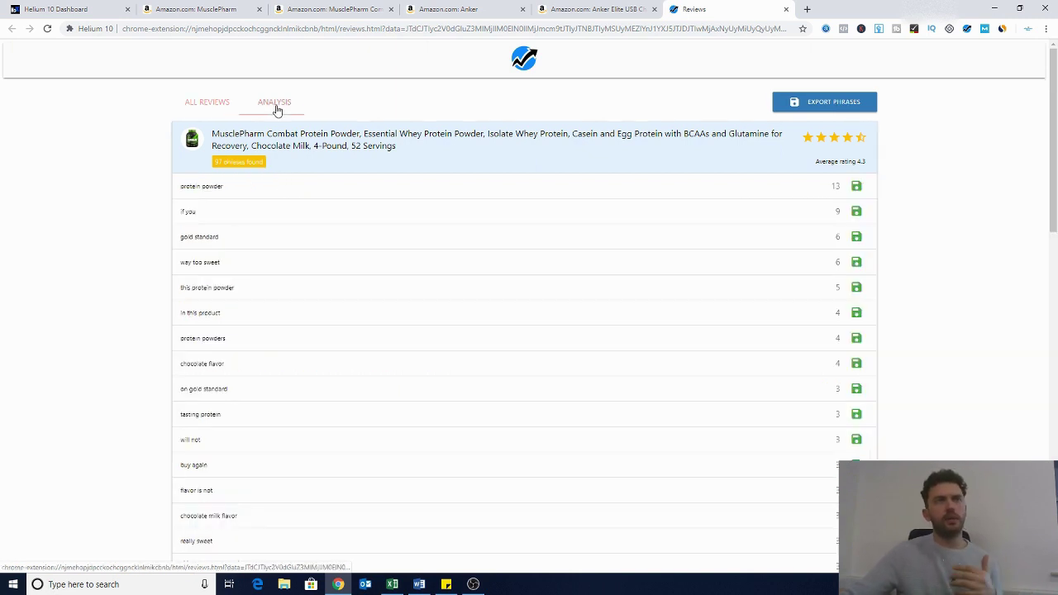
left_click(220, 105)
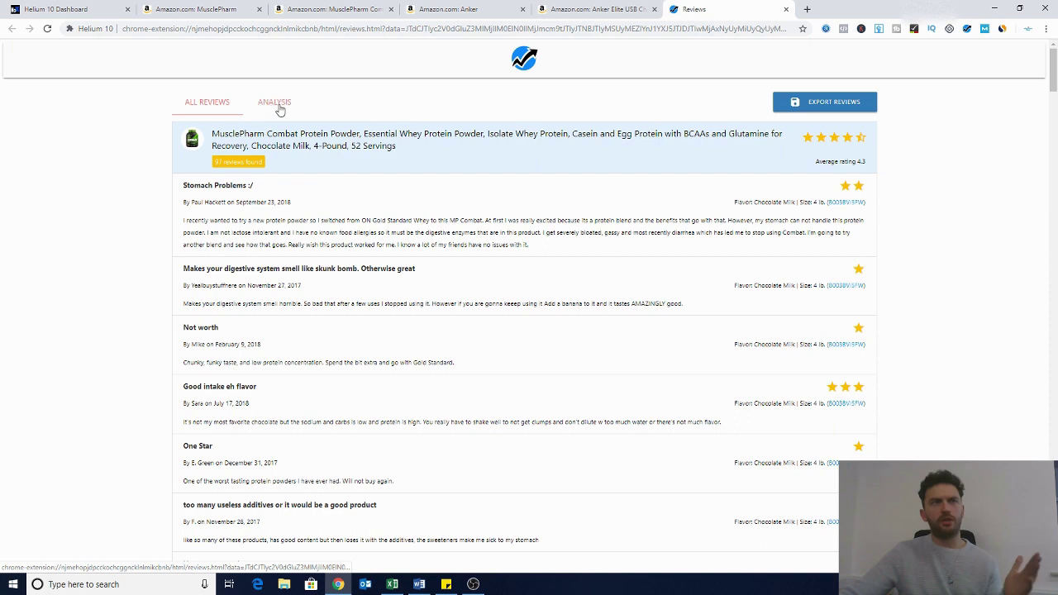
Examine the whole phrase analysis of the Combat Protein Powder reviews for recurring customer complaints about taste, sweetness, mixing and digestion
left_click(278, 107)
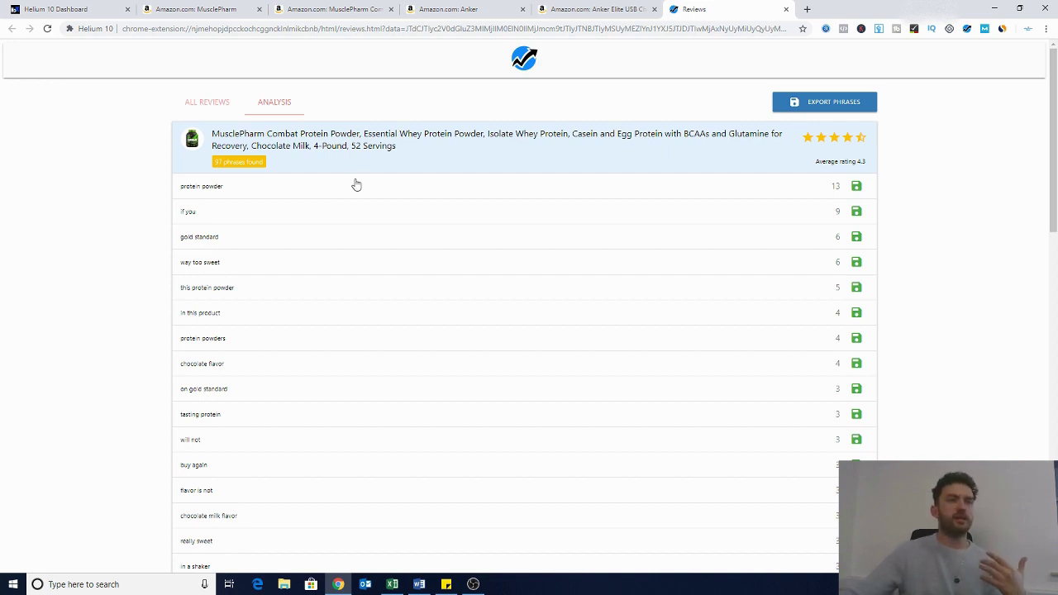
scroll(309, 243, "down", 1)
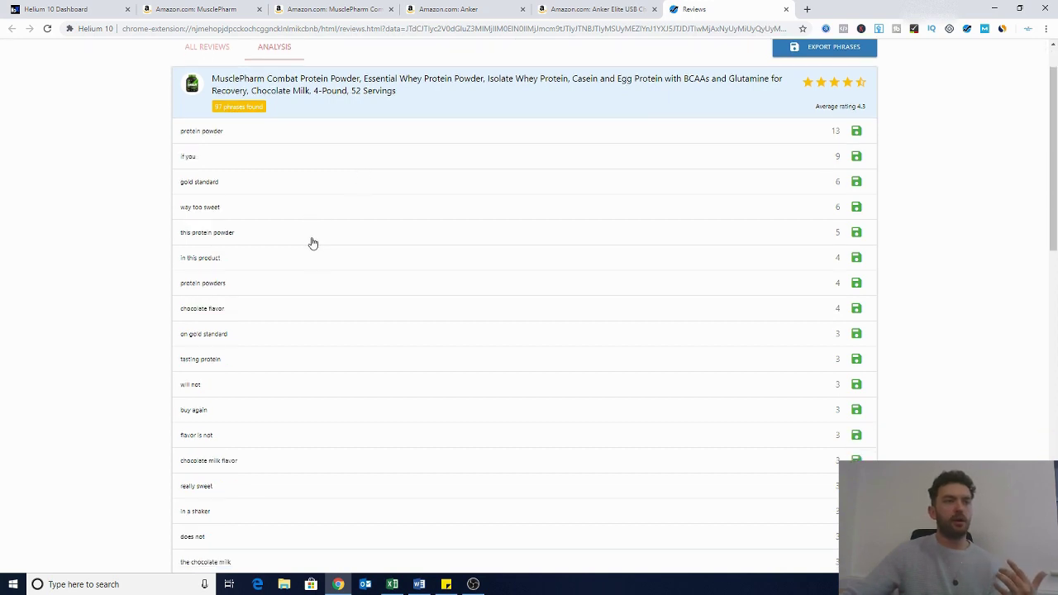
scroll(377, 278, "down", 1)
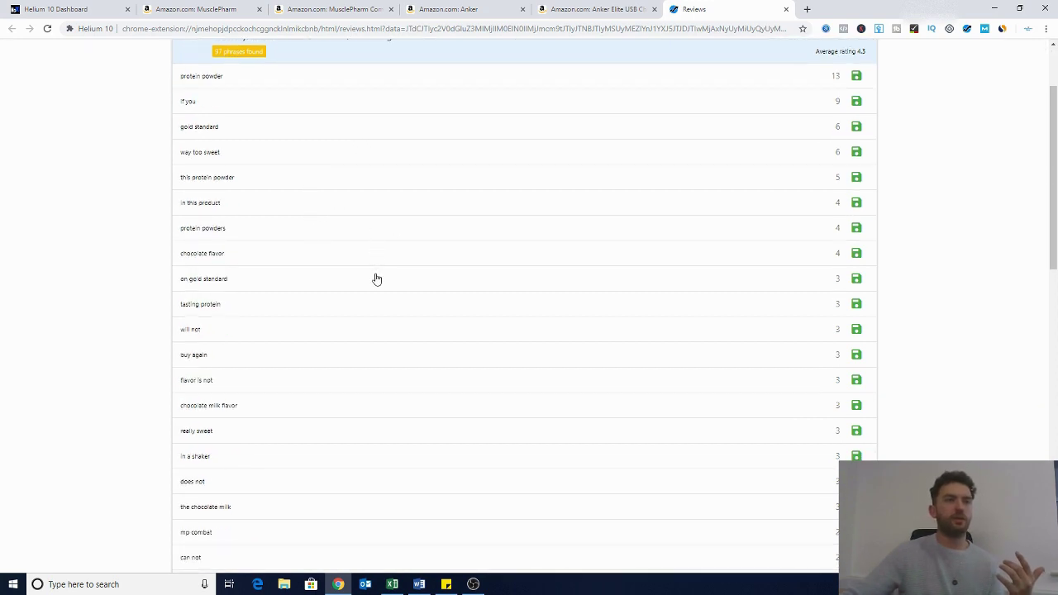
scroll(376, 280, "down", 1)
scroll(322, 256, "up", 1)
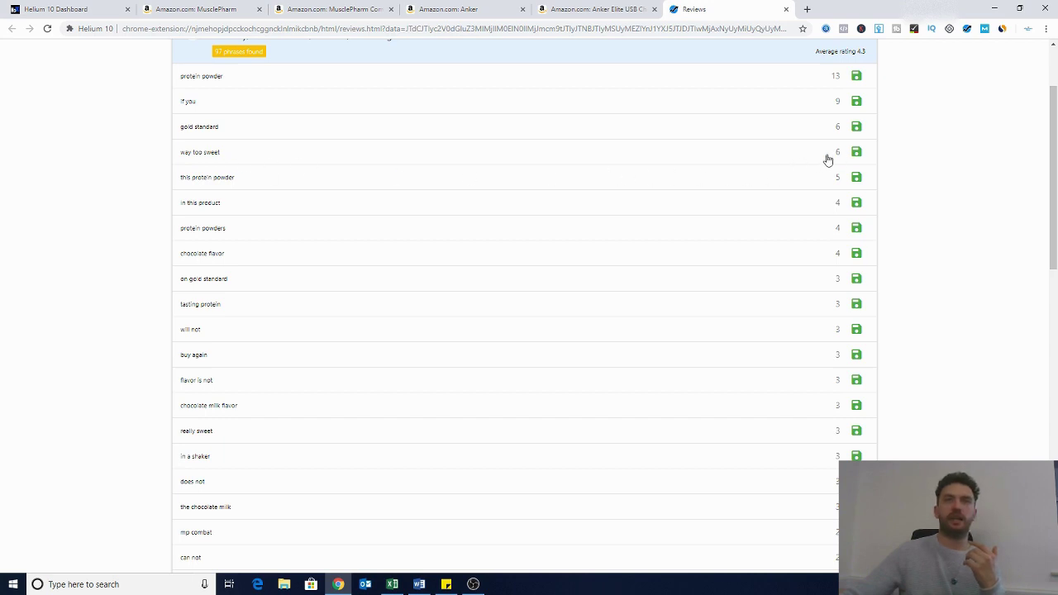
scroll(274, 166, "down", 2)
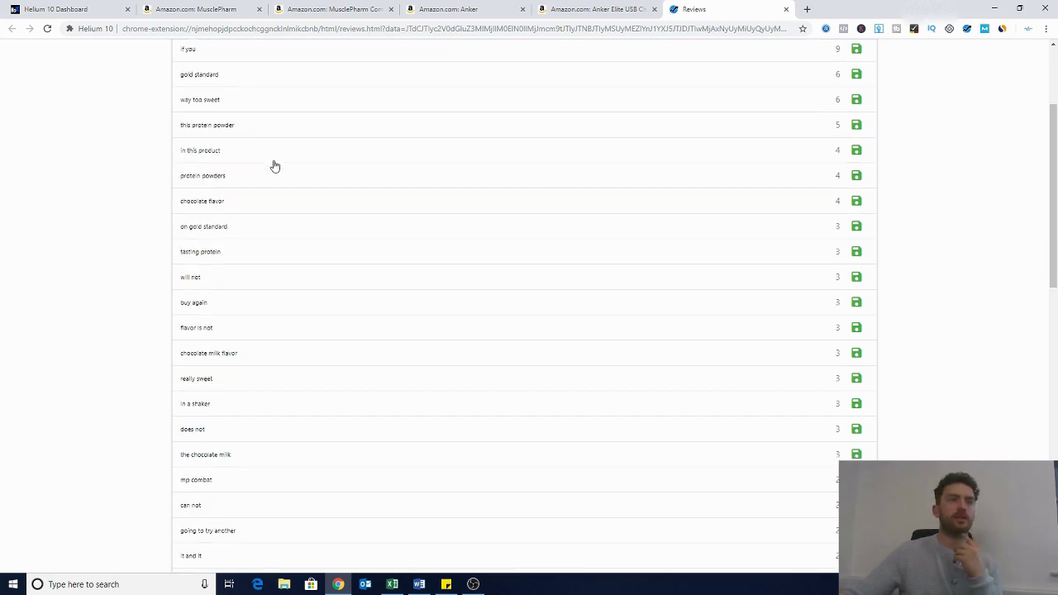
scroll(276, 167, "down", 2)
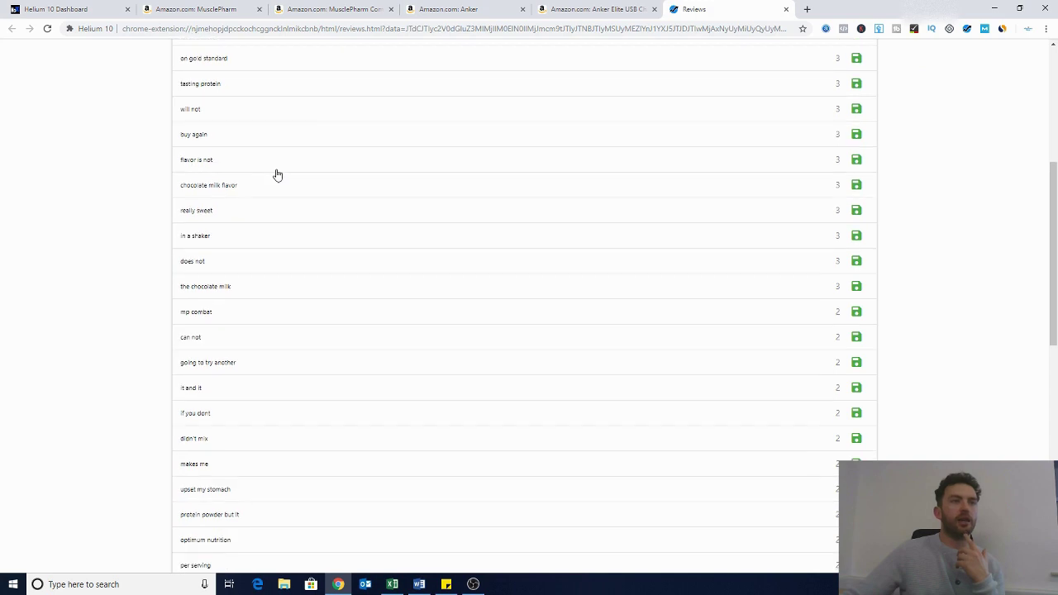
scroll(296, 322, "down", 1)
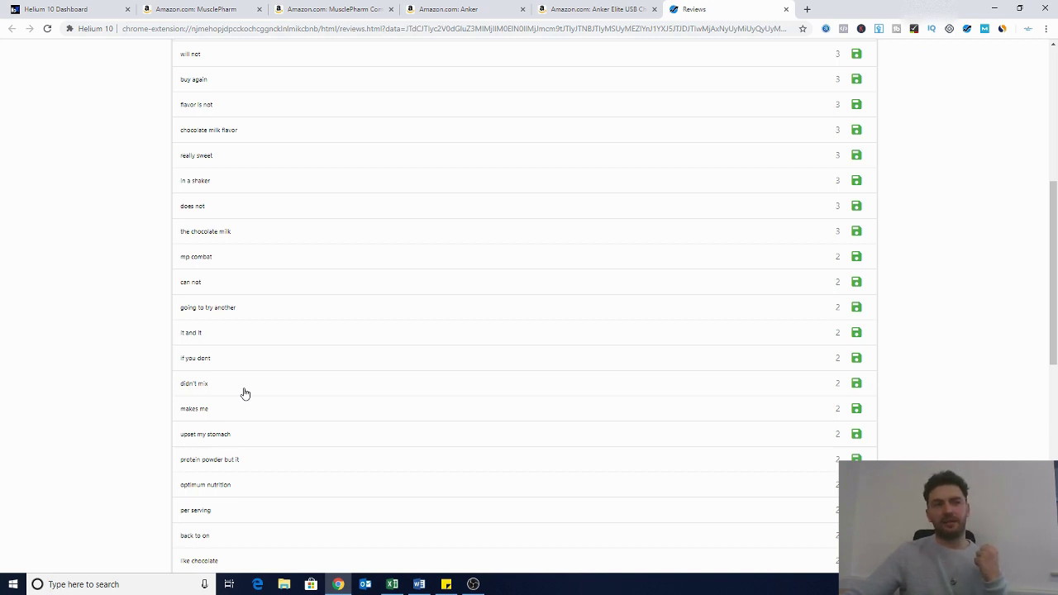
scroll(234, 393, "down", 1)
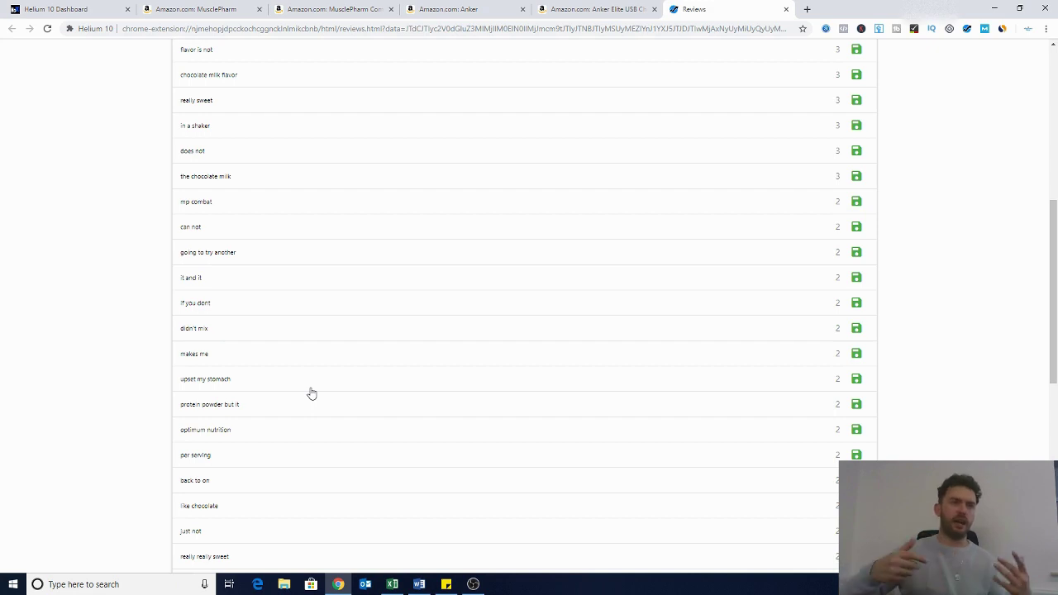
scroll(319, 363, "down", 2)
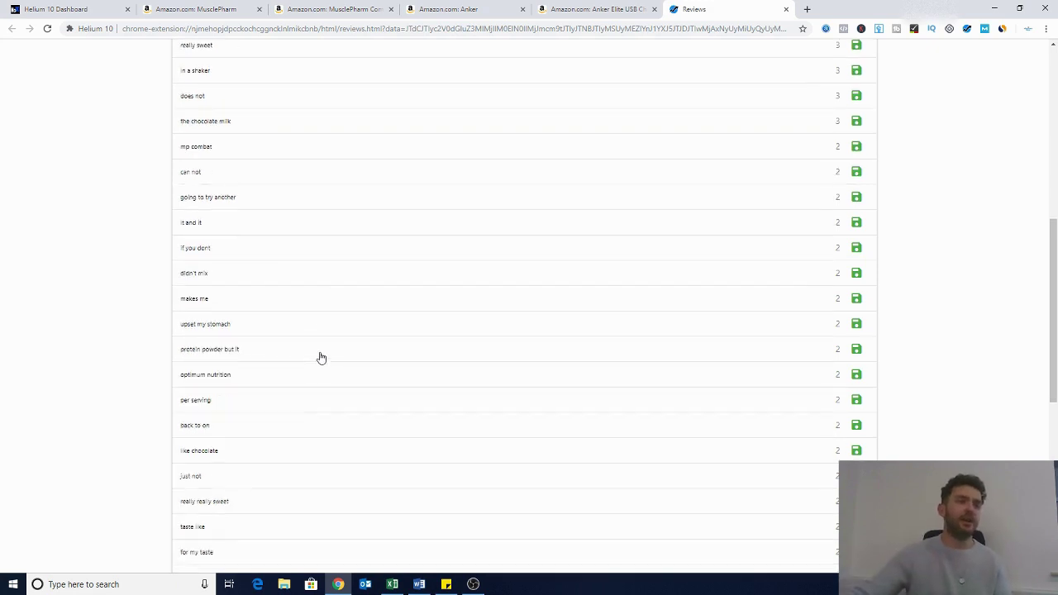
scroll(320, 357, "down", 2)
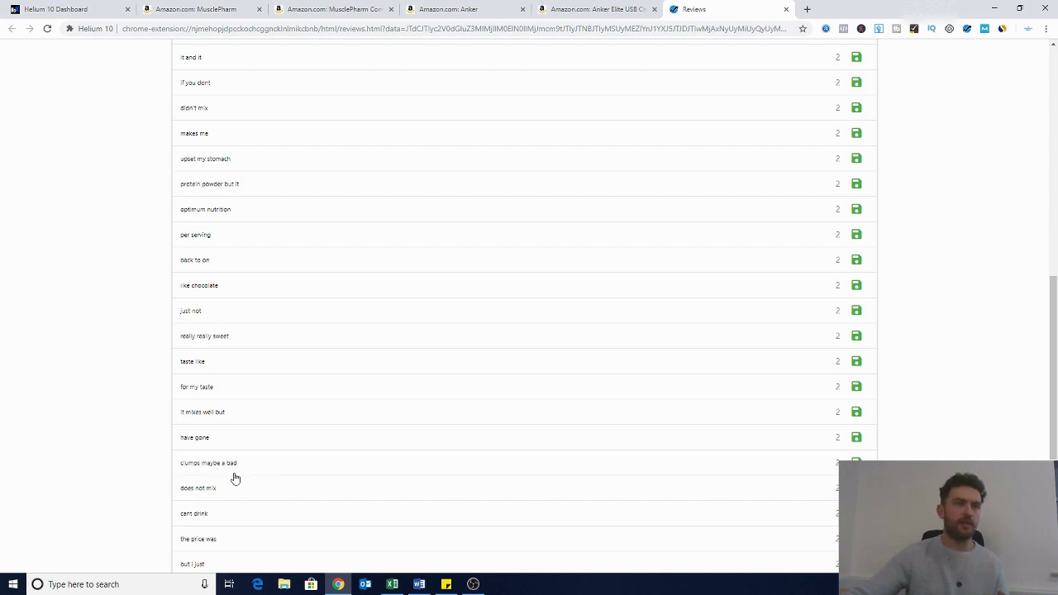
scroll(234, 479, "down", 1)
scroll(234, 479, "down", 3)
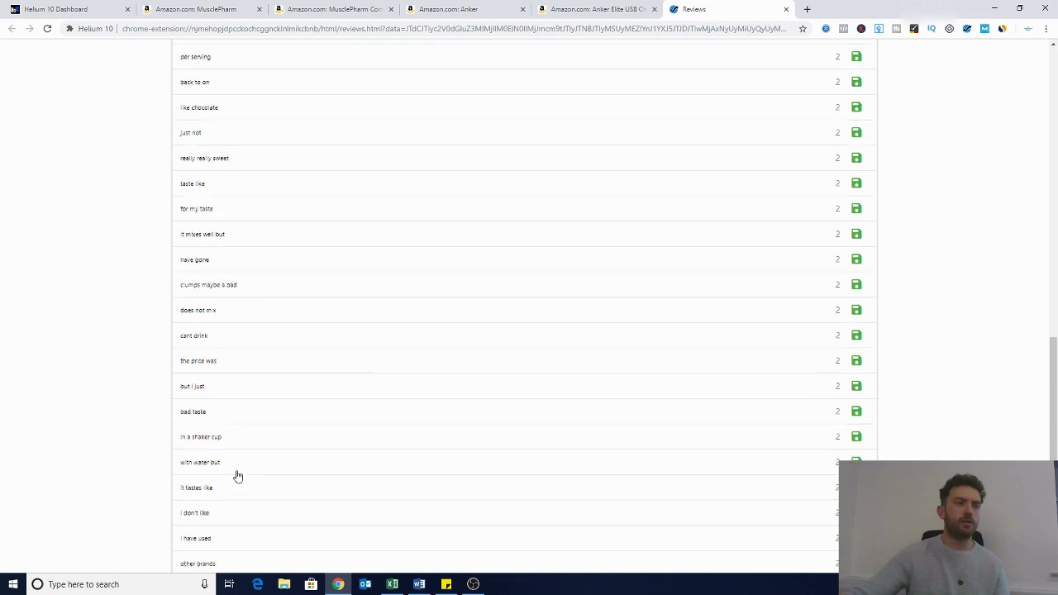
scroll(230, 425, "down", 2)
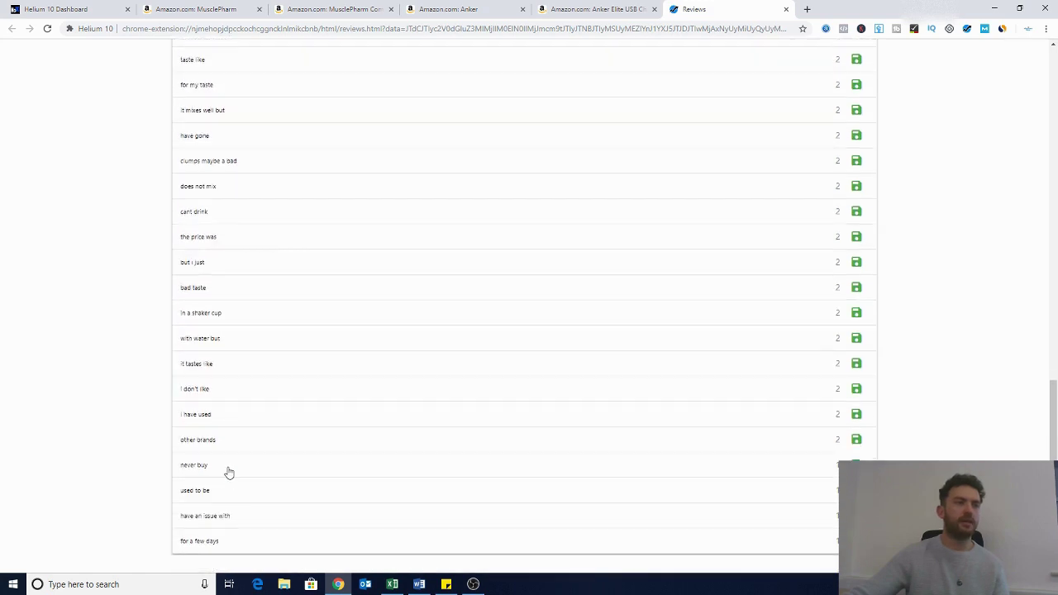
scroll(240, 389, "up", 3)
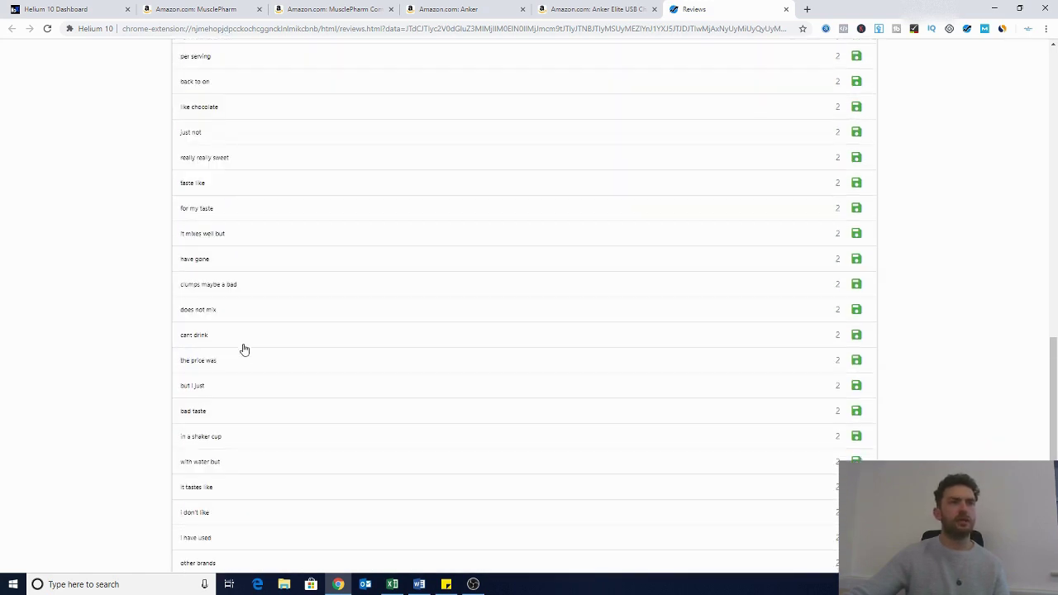
scroll(235, 329, "up", 1)
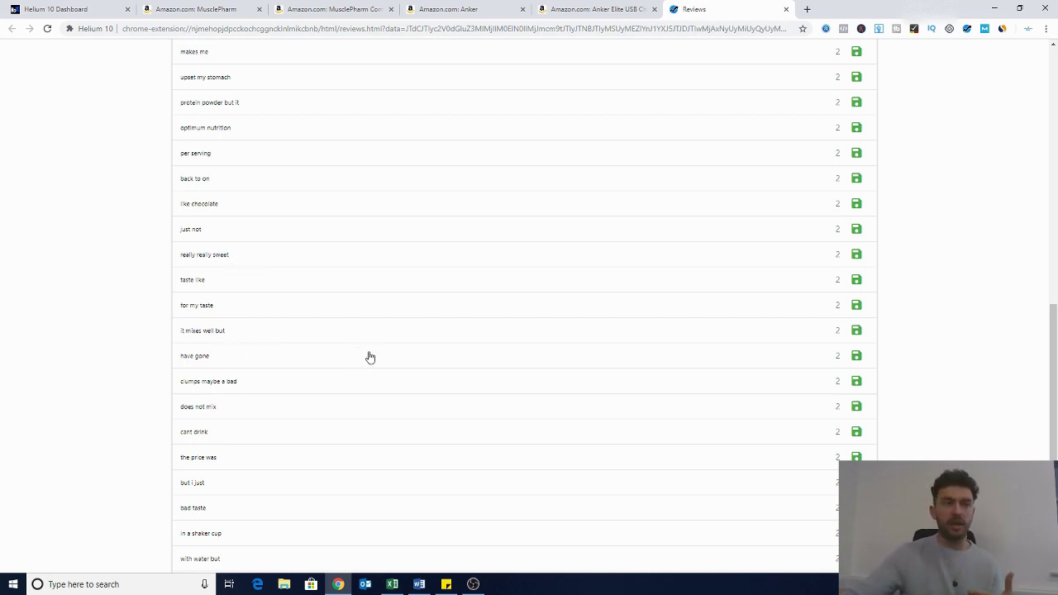
scroll(371, 357, "up", 10)
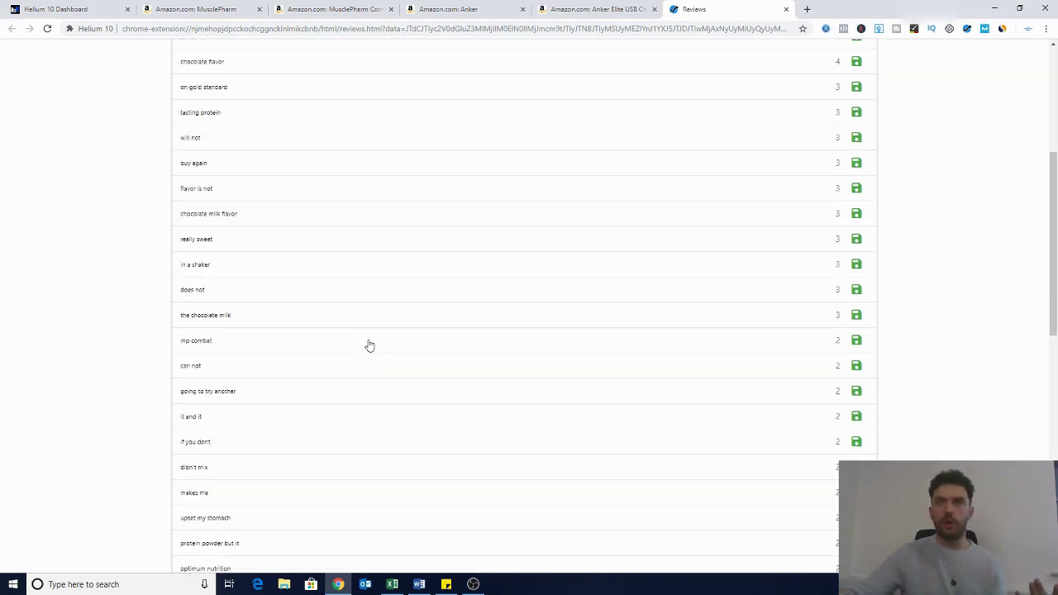
scroll(371, 345, "up", 3)
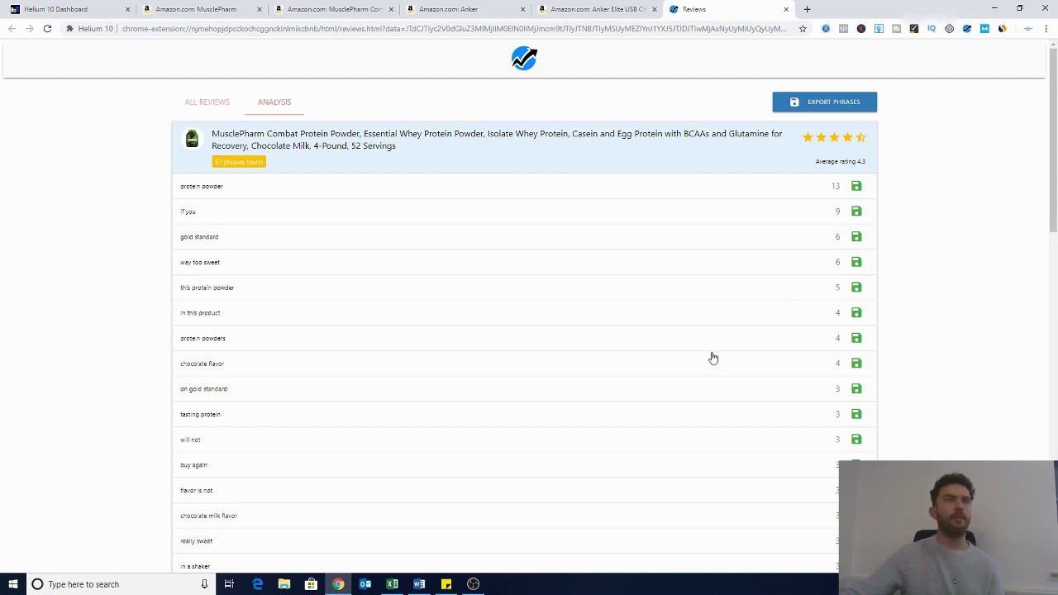
Review the full list of protein powder reviews again and check the customer rating on the Anker Elite USB Charger listing
left_click(210, 107)
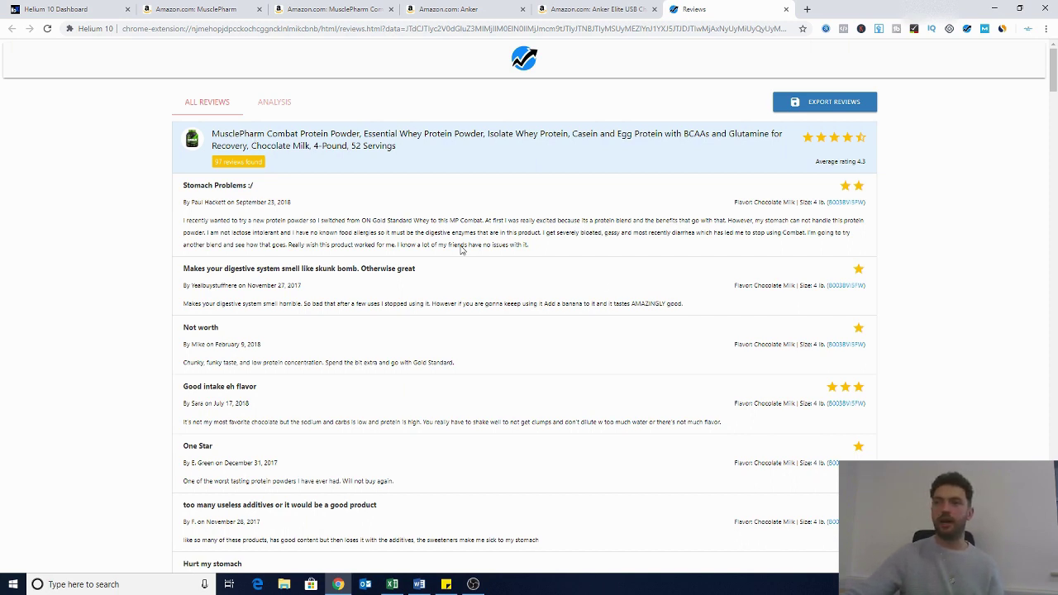
left_click(576, 11)
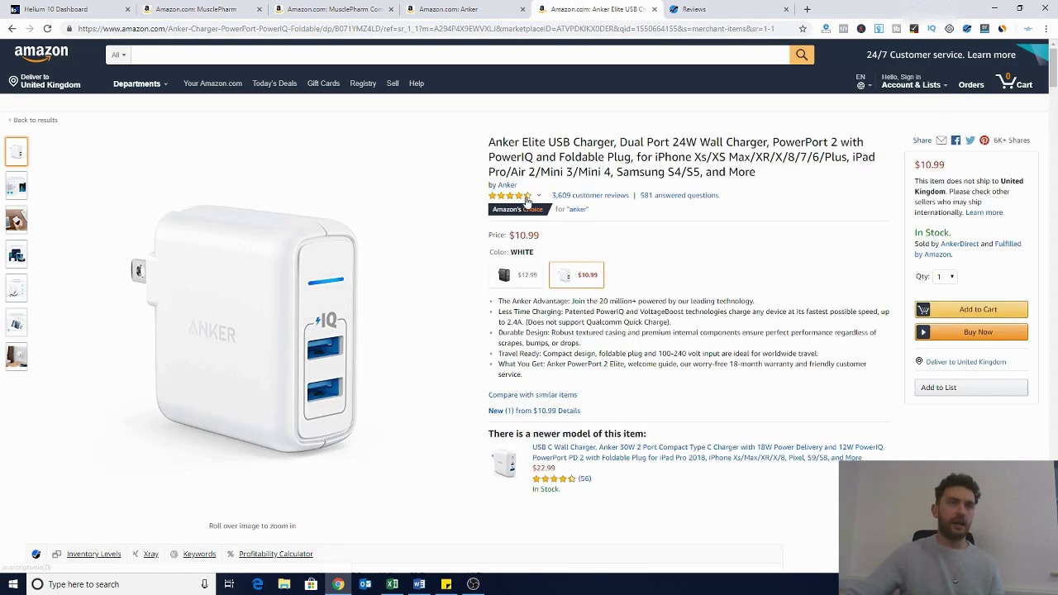
mouse_move(424, 224)
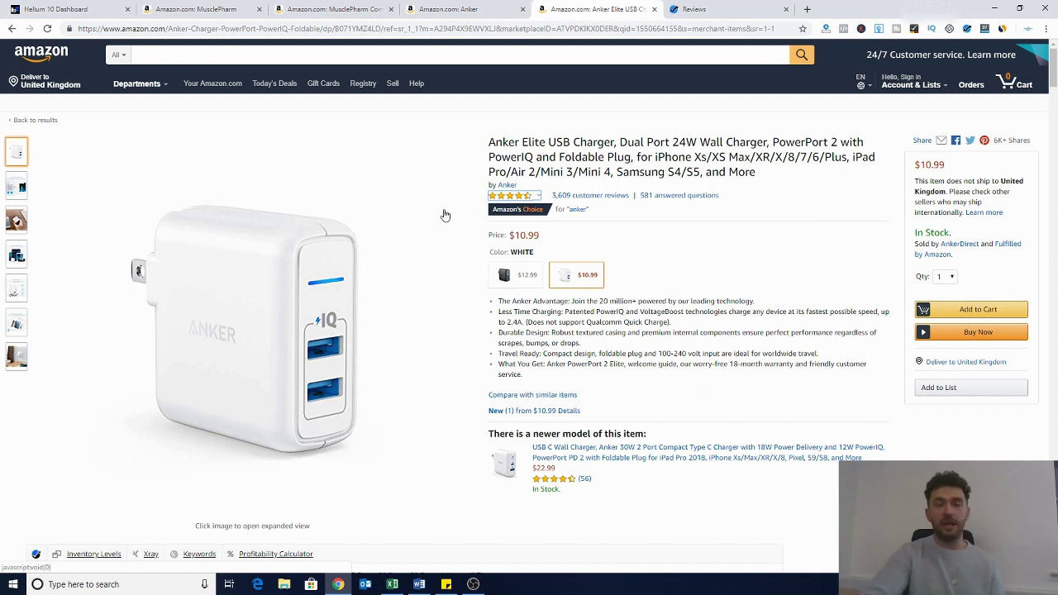
Switch to the Helium 10 Dashboard and look over its tools
left_click(79, 10)
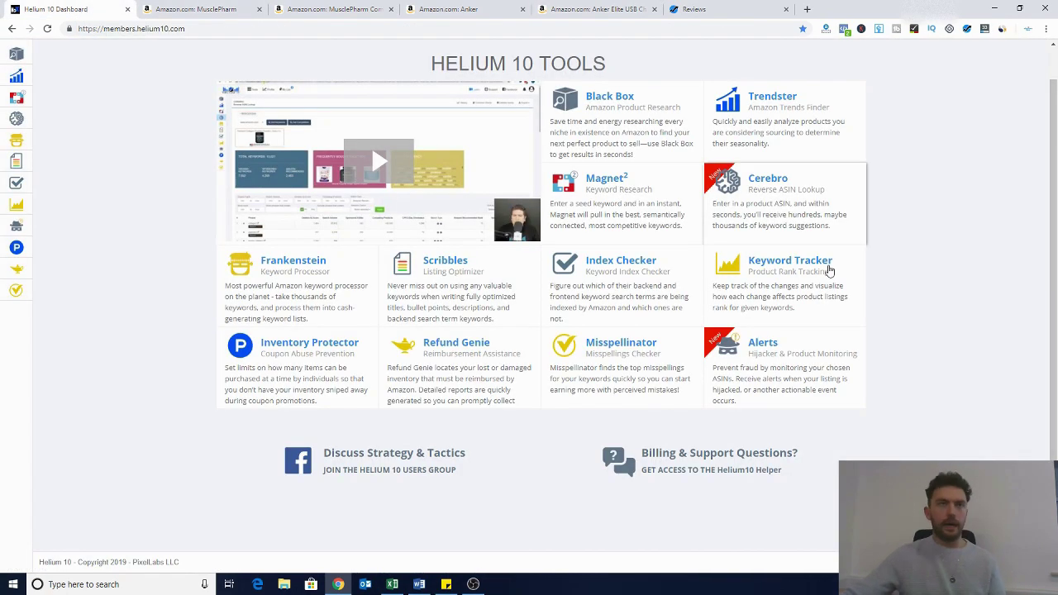